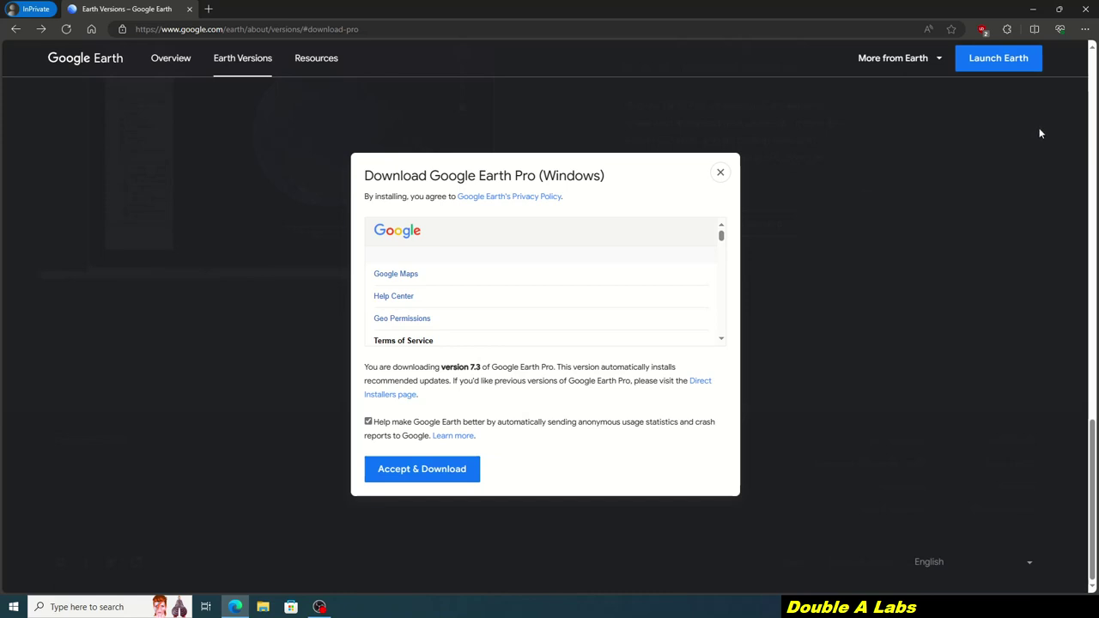
Download GoogleEarthProSetup.exe without usage statistics and run the Google Earth Pro installer
click(396, 429)
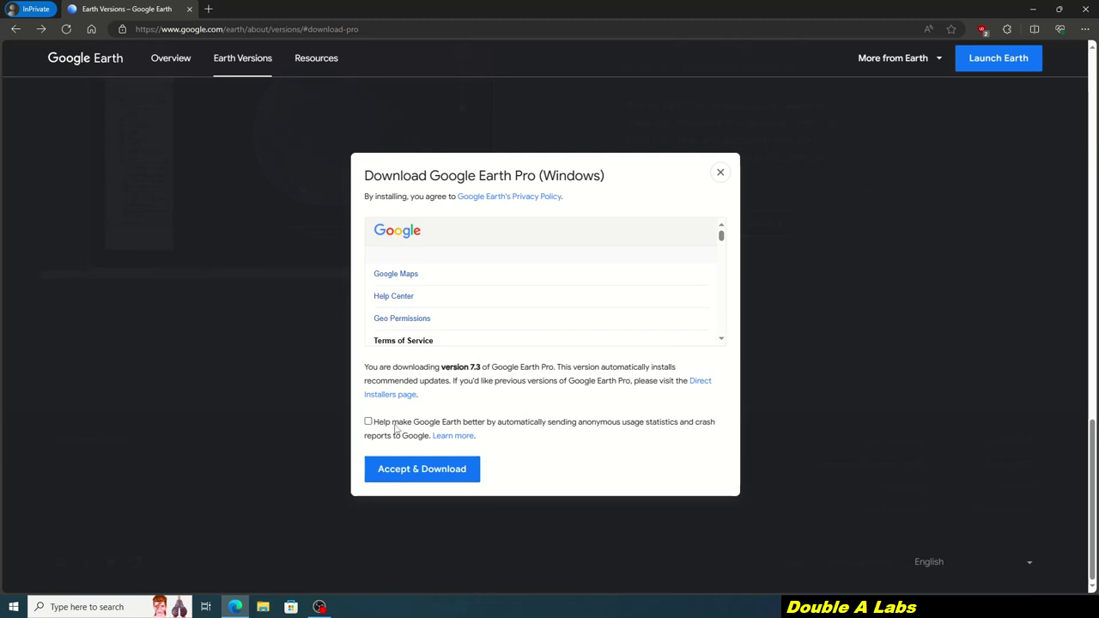
click(424, 472)
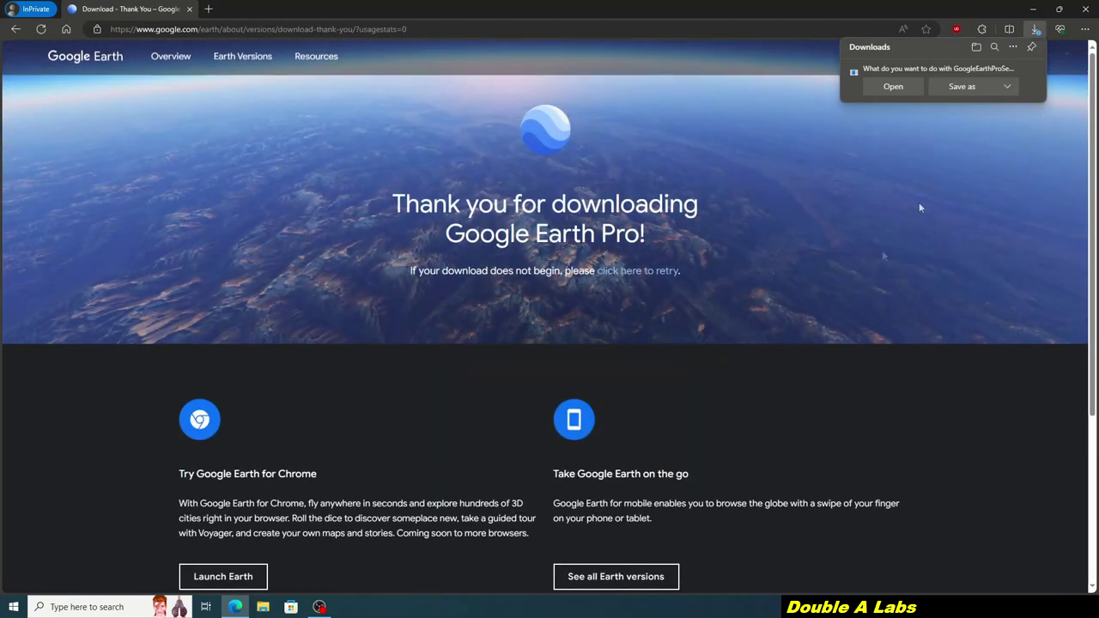
click(964, 88)
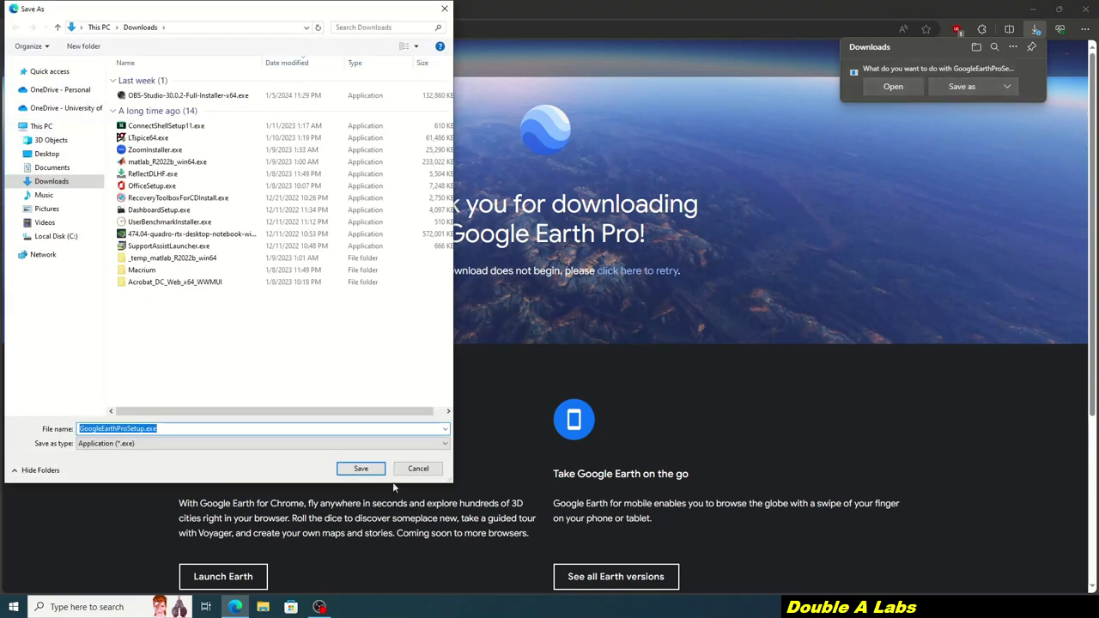
click(371, 473)
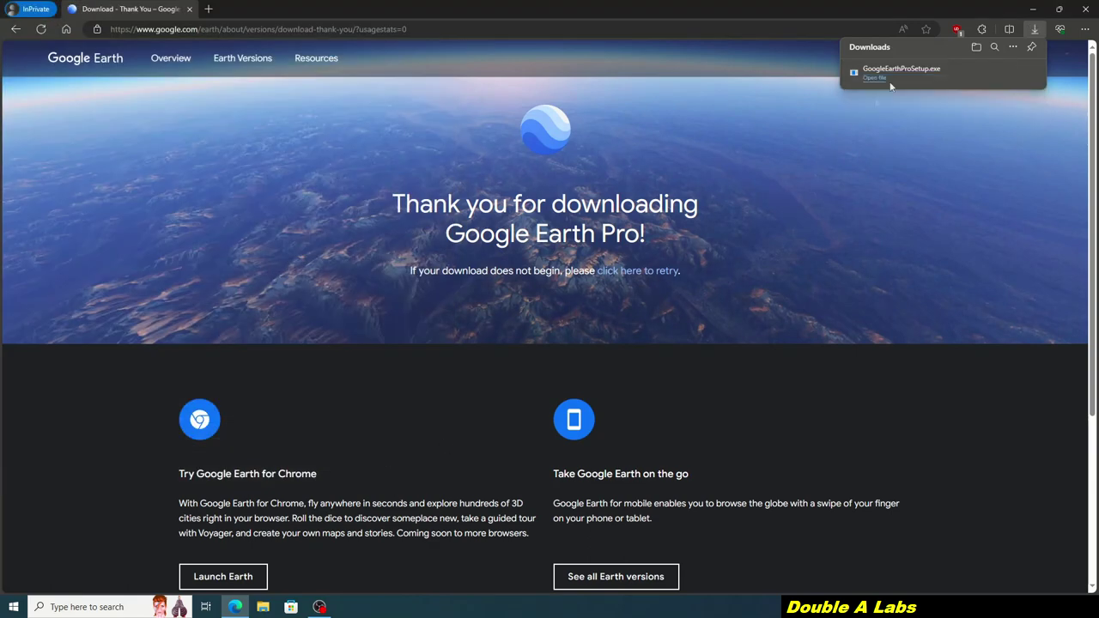
click(918, 71)
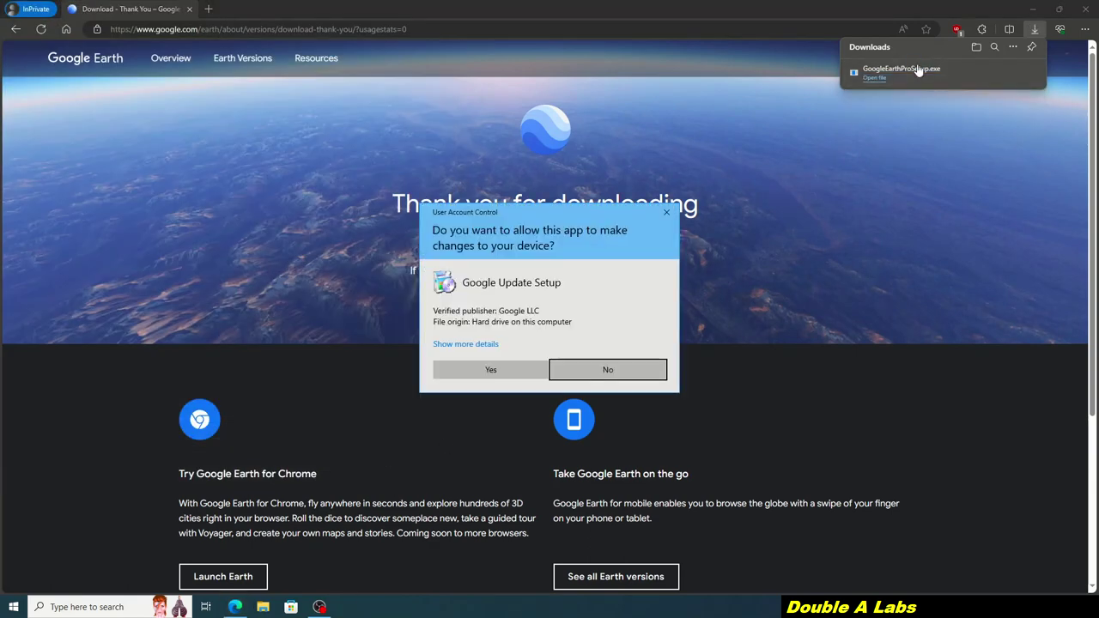
click(481, 370)
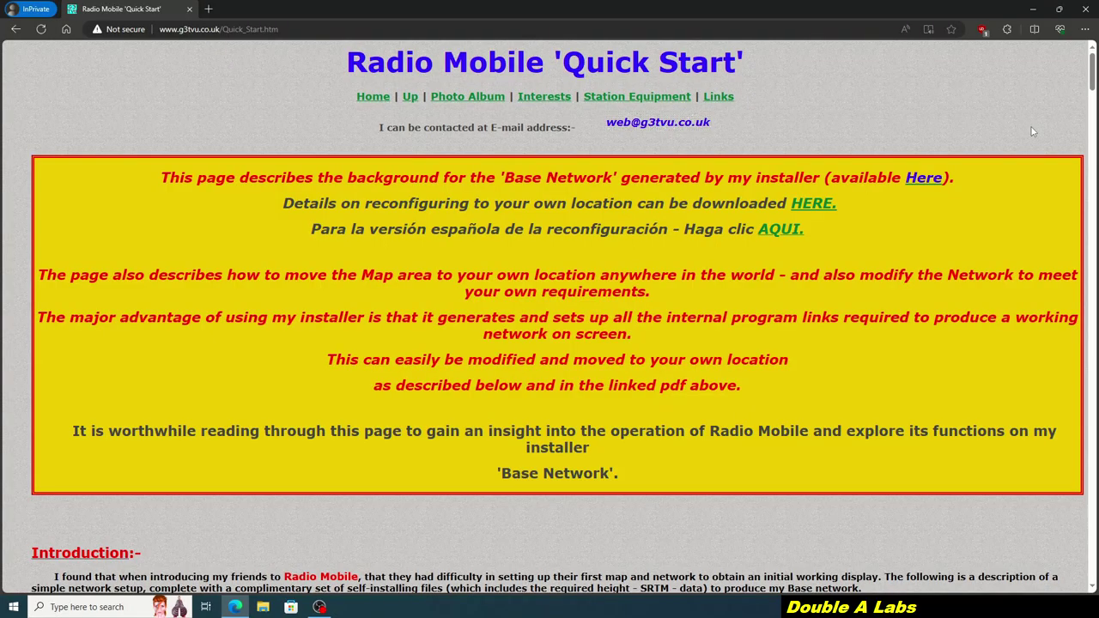
Download Radio_Mobile_Setup.zip from the Quick Start page into Downloads and open it
click(930, 179)
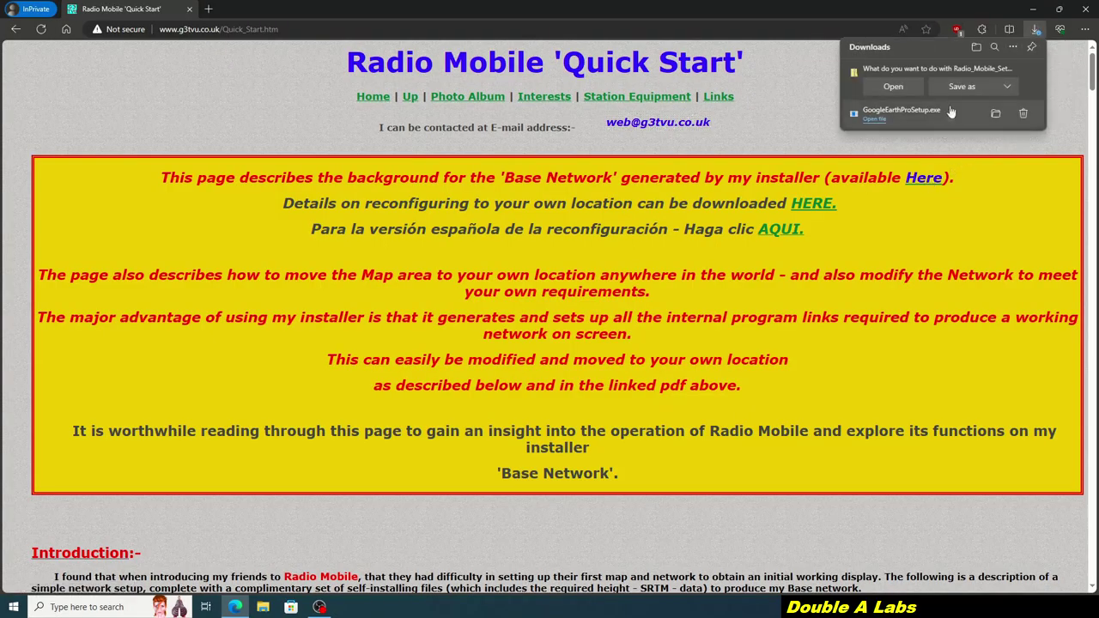
click(959, 90)
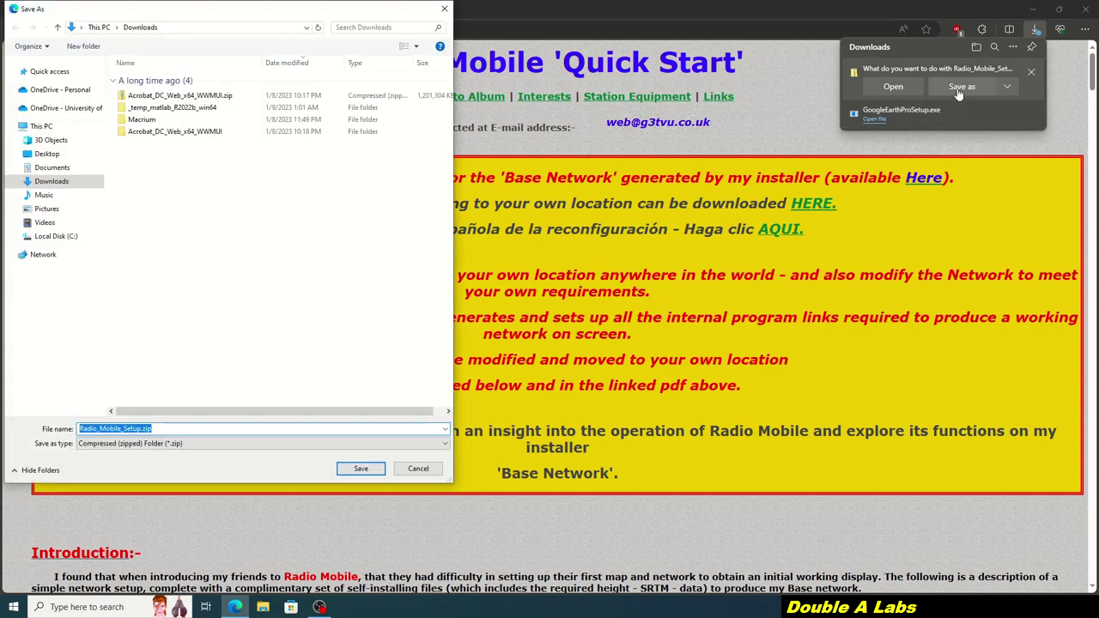
click(350, 476)
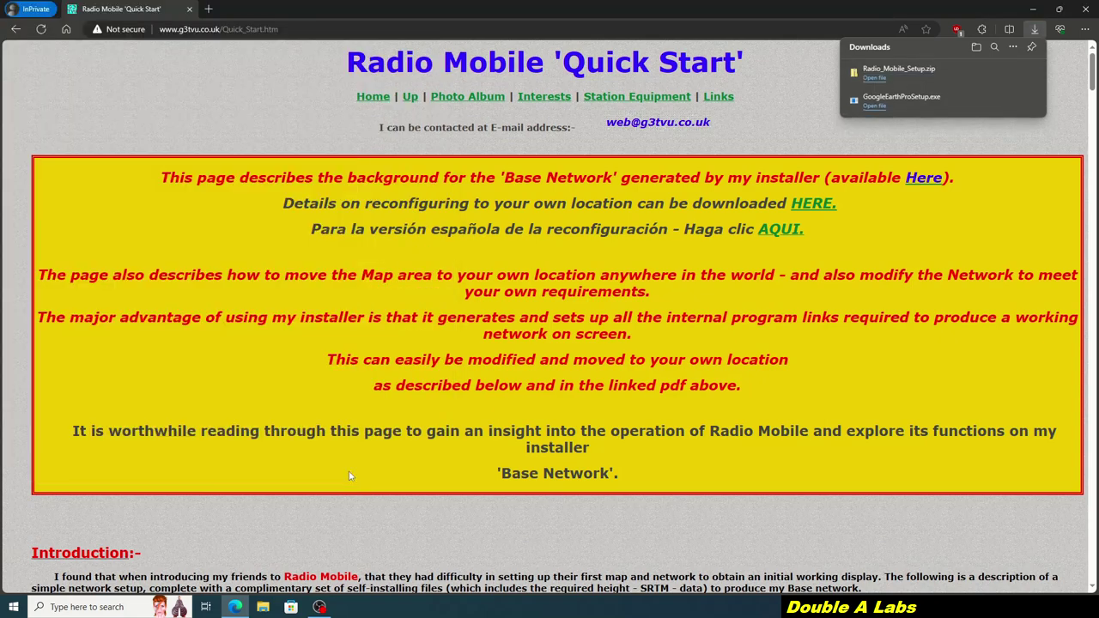
click(913, 82)
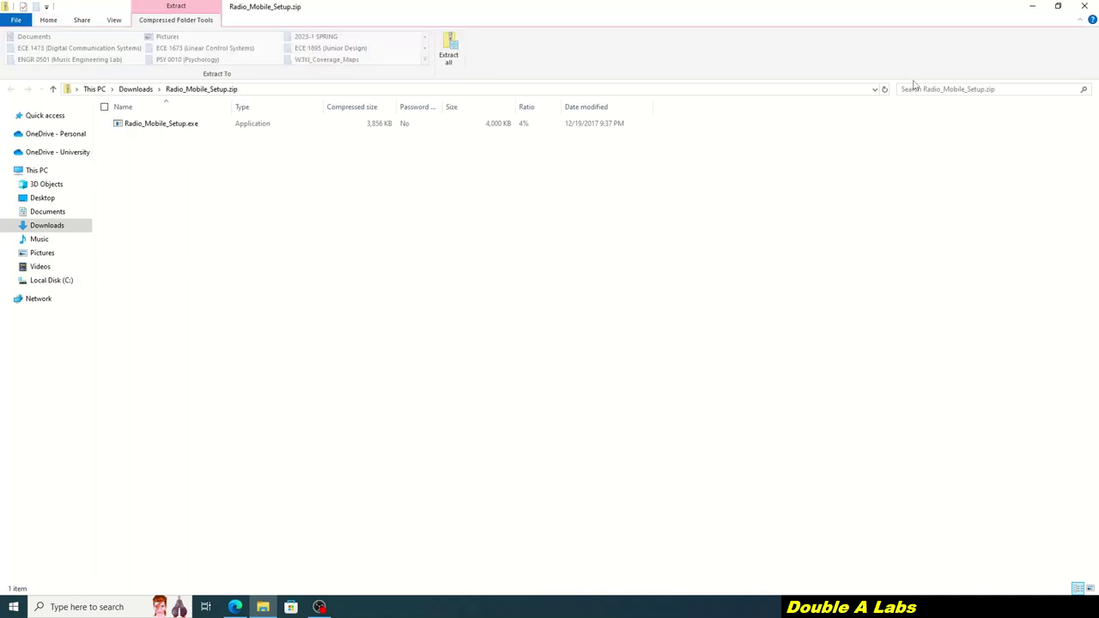
Run Radio_Mobile_Setup.exe from the zip and agree to the licence terms
double_click(159, 129)
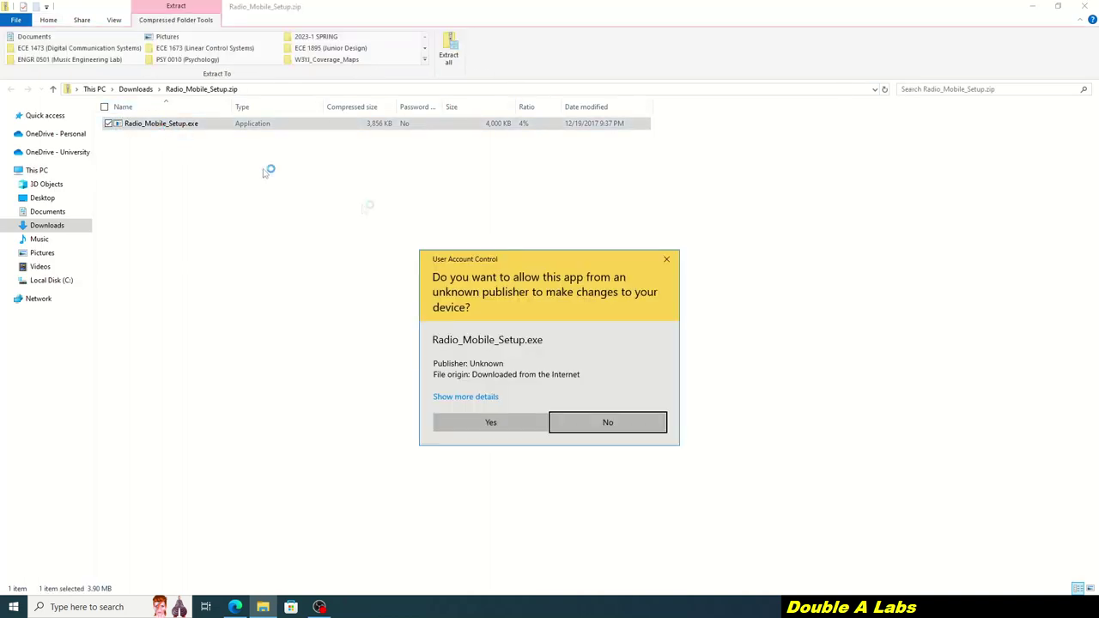
click(478, 422)
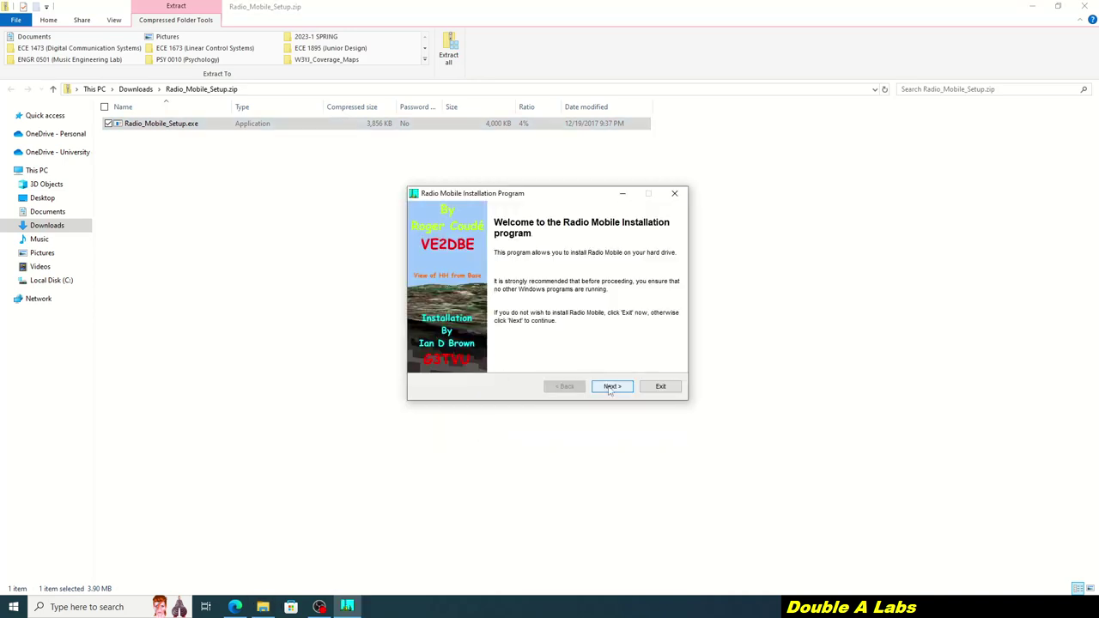
click(610, 388)
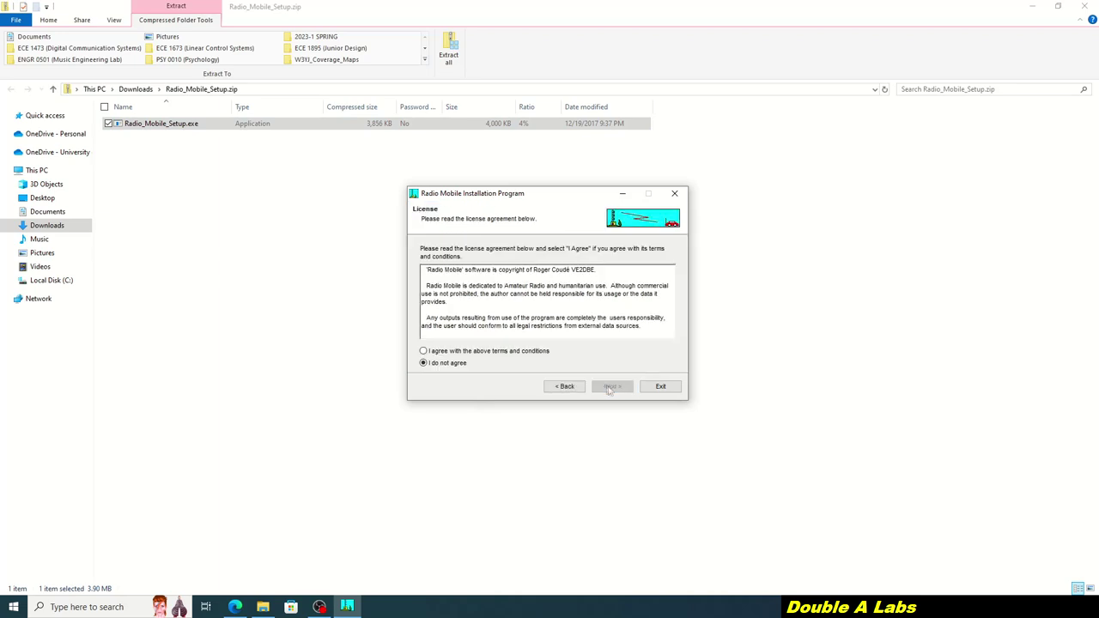
click(539, 354)
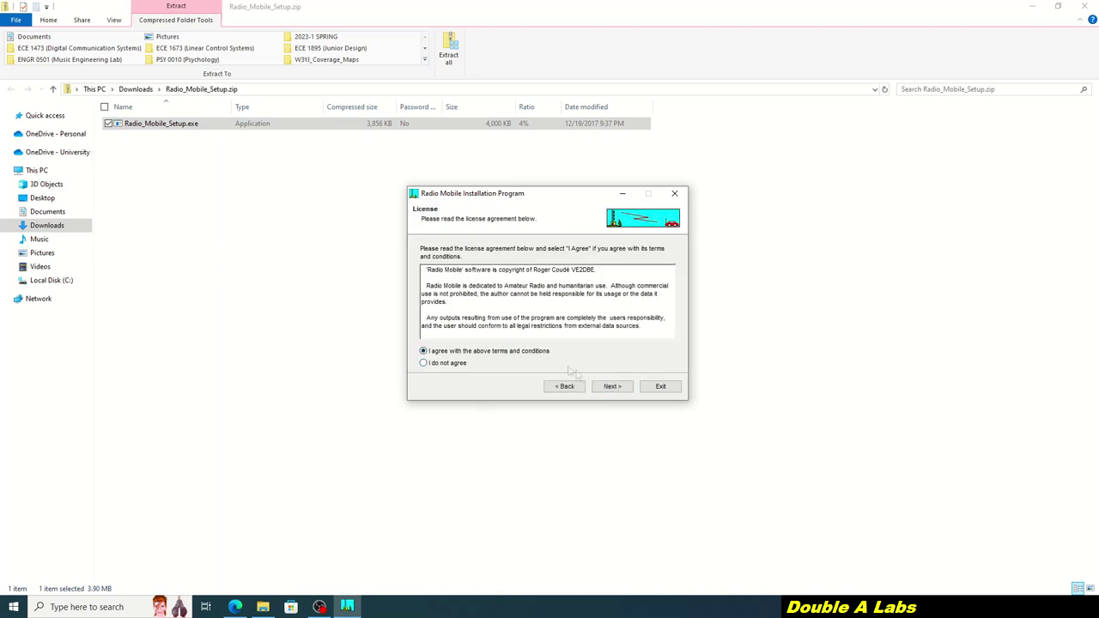
click(609, 388)
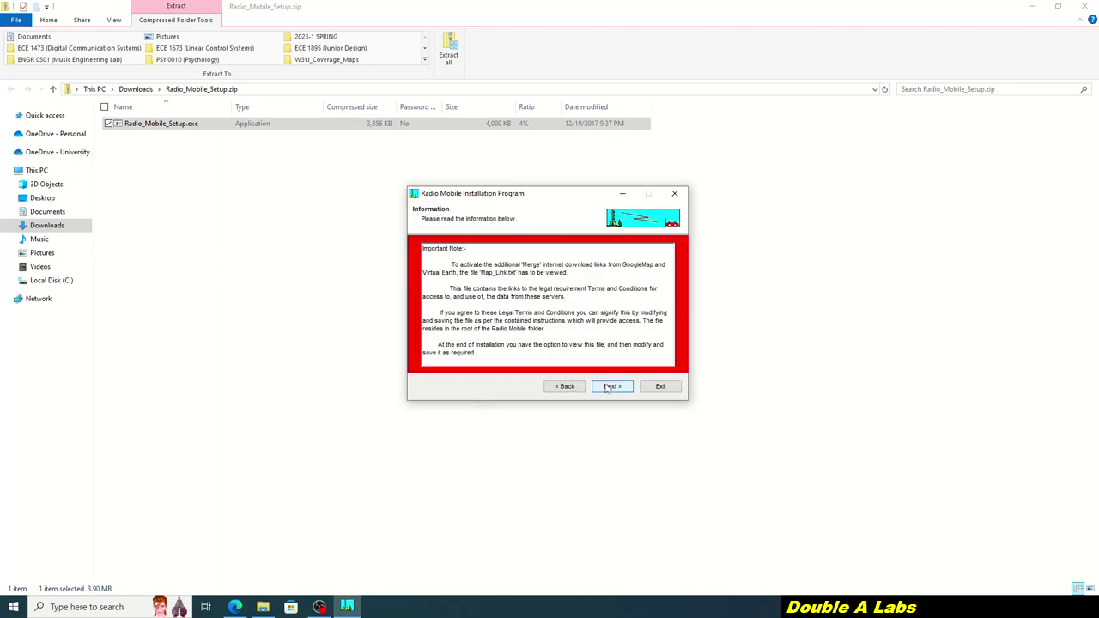
Review the important note and install into a newly created C:\Radio Mobile folder
click(424, 251)
drag(424, 250, 507, 360)
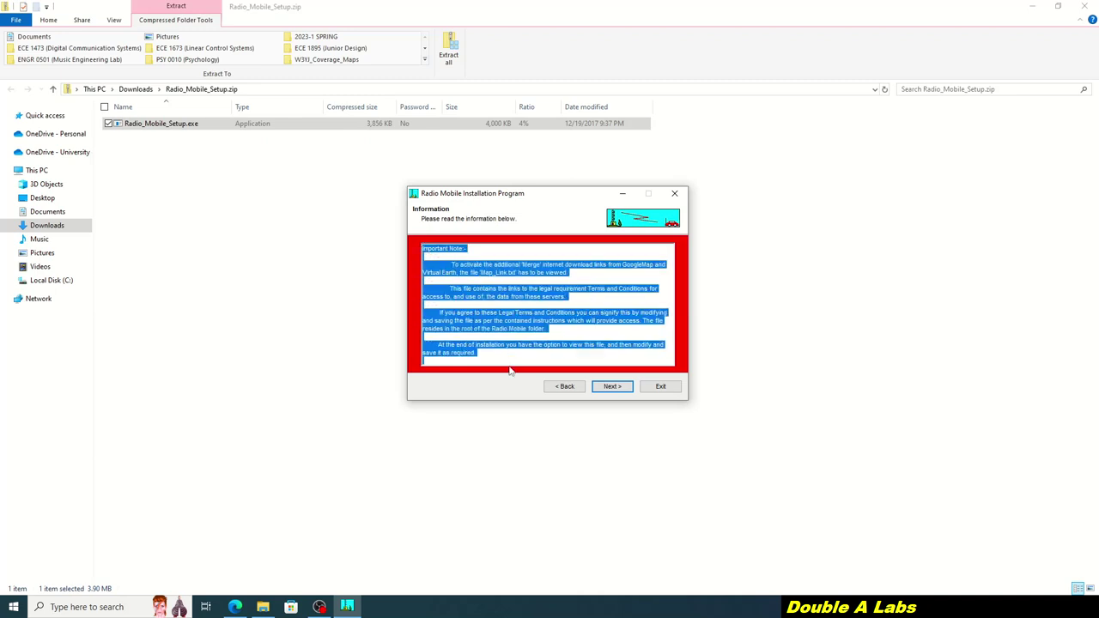
click(519, 361)
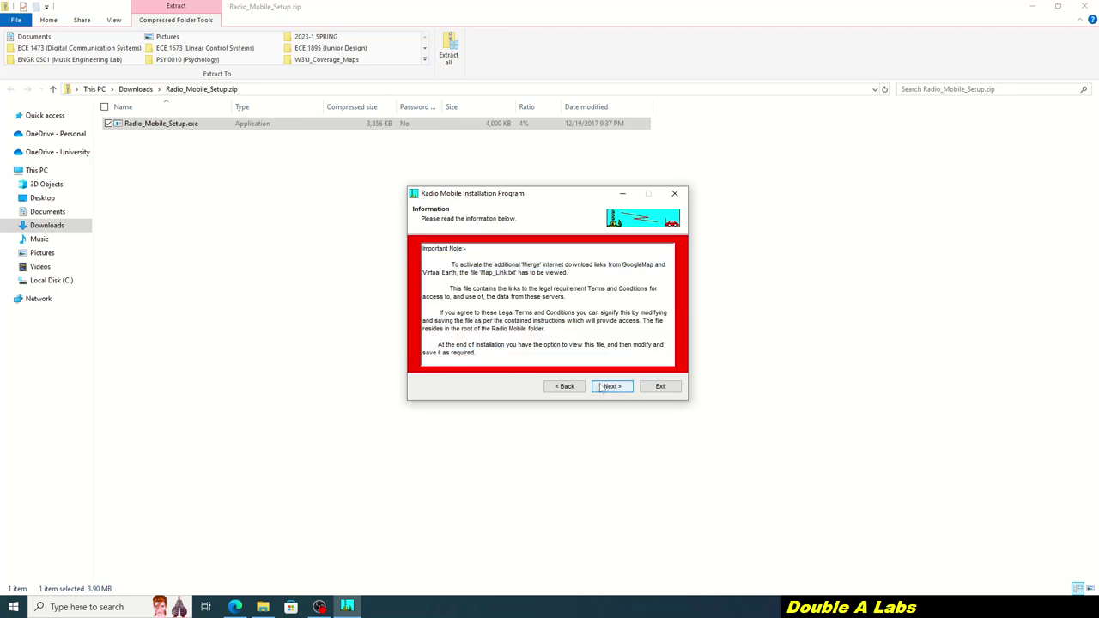
click(610, 386)
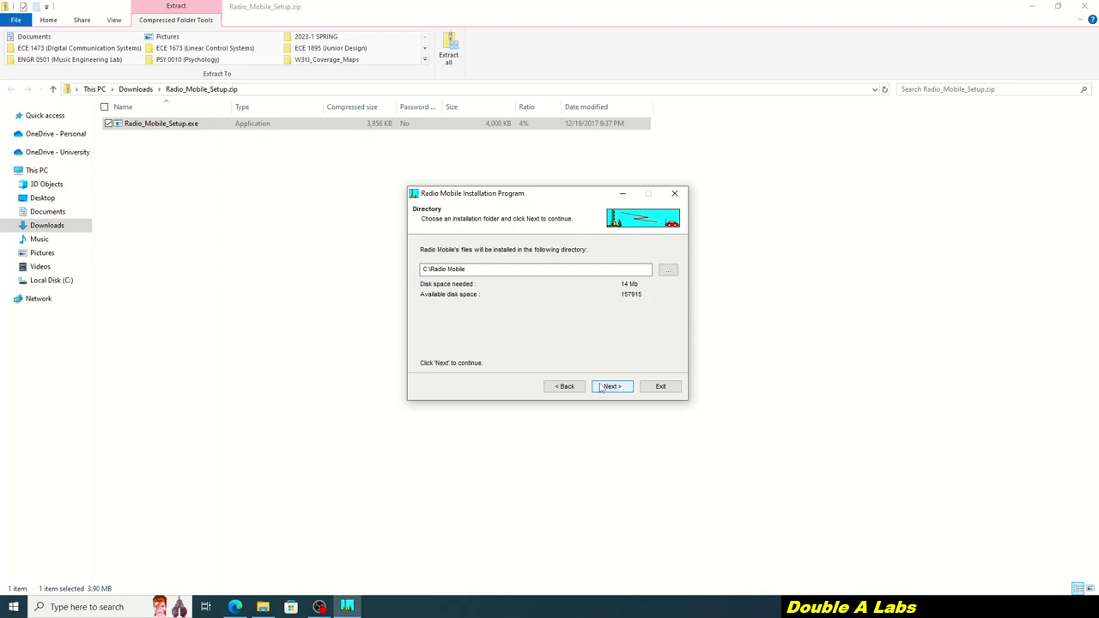
click(610, 387)
click(593, 343)
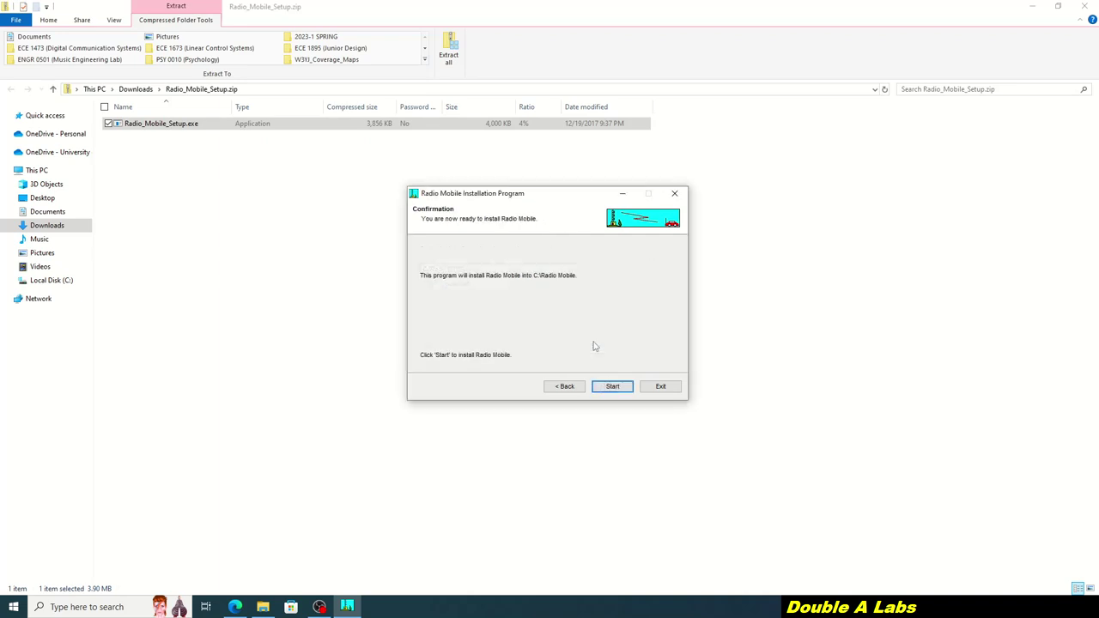
click(613, 387)
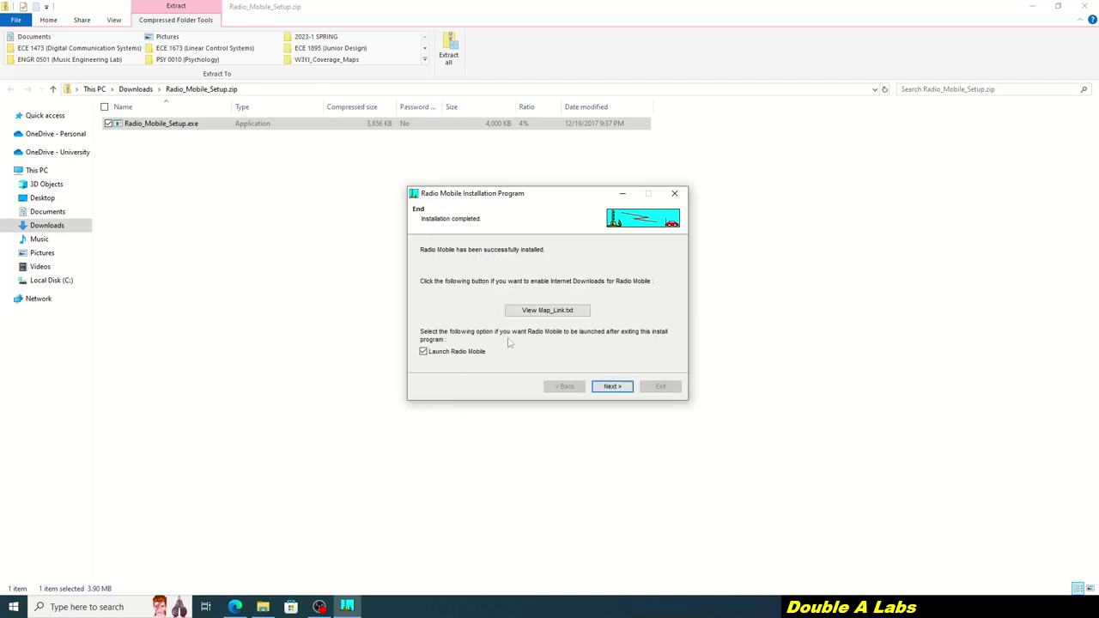
click(544, 312)
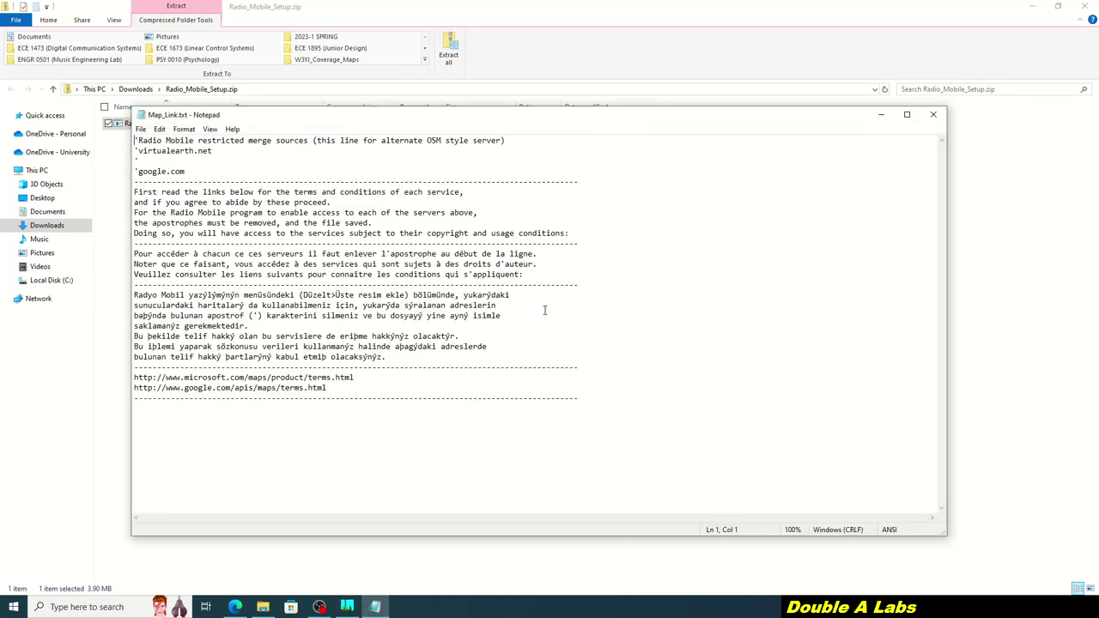
Delete the leading apostrophes from the first three server lines of Map_Link.txt and save
click(138, 141)
key(BackSpace)
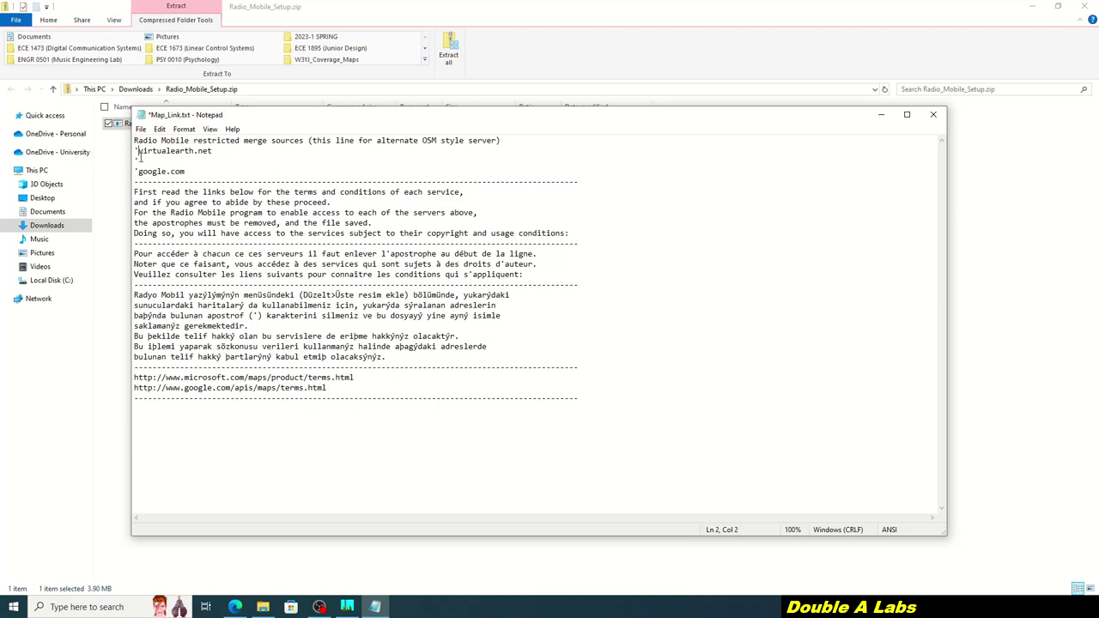
click(138, 152)
key(BackSpace)
click(140, 162)
key(BackSpace)
key(BackSpace)
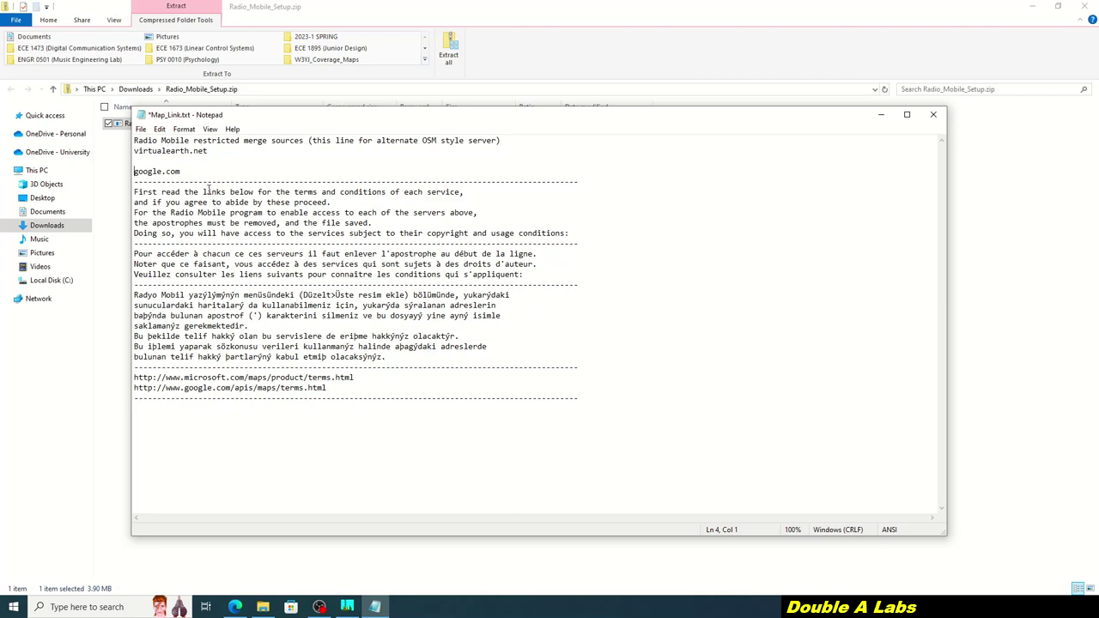
click(141, 129)
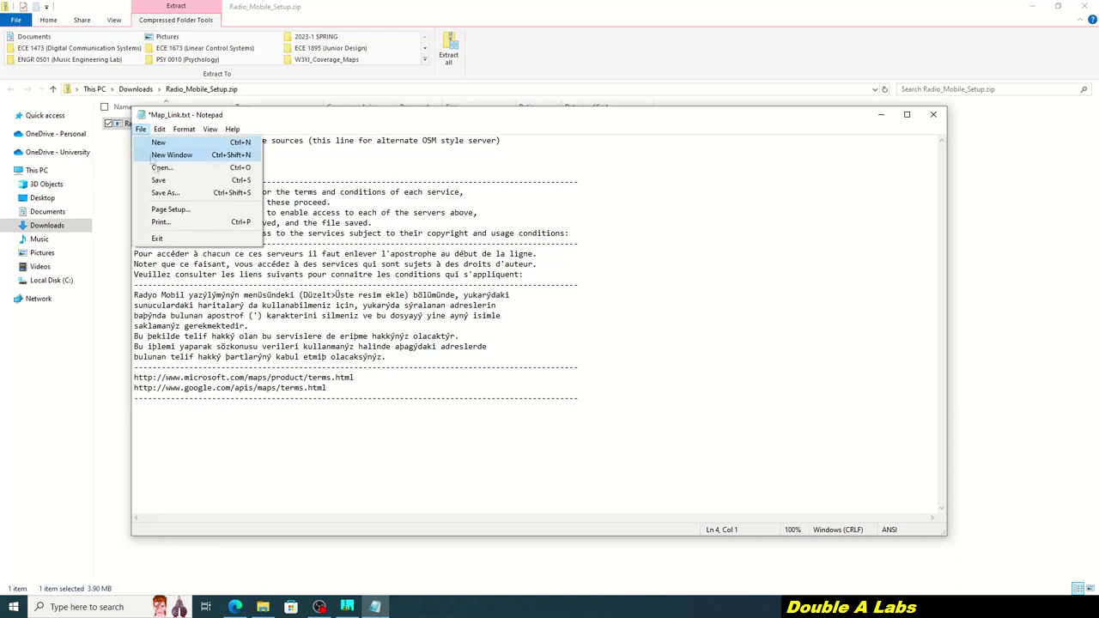
click(160, 182)
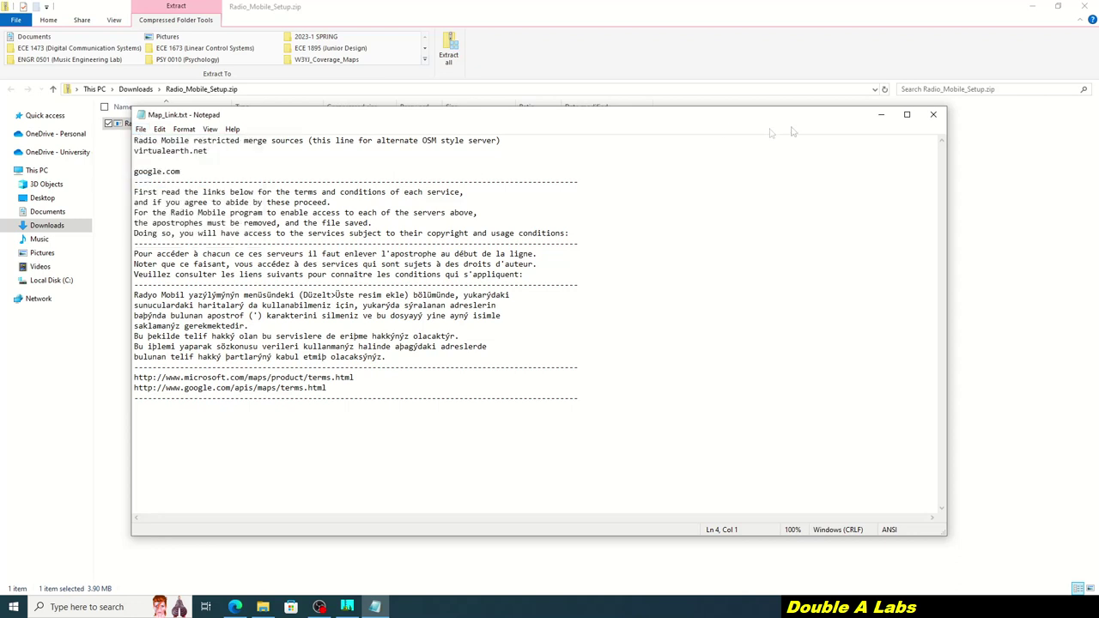
Finish the installer, maximise Radio Mobile, and close the base.jpg and aerial map windows
click(934, 115)
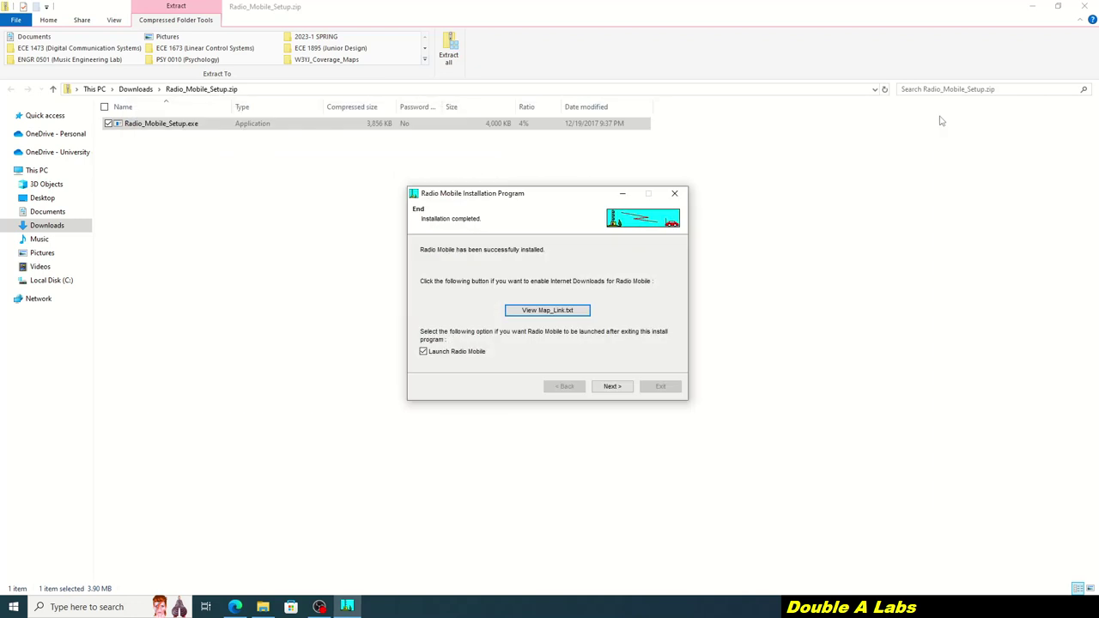
click(613, 387)
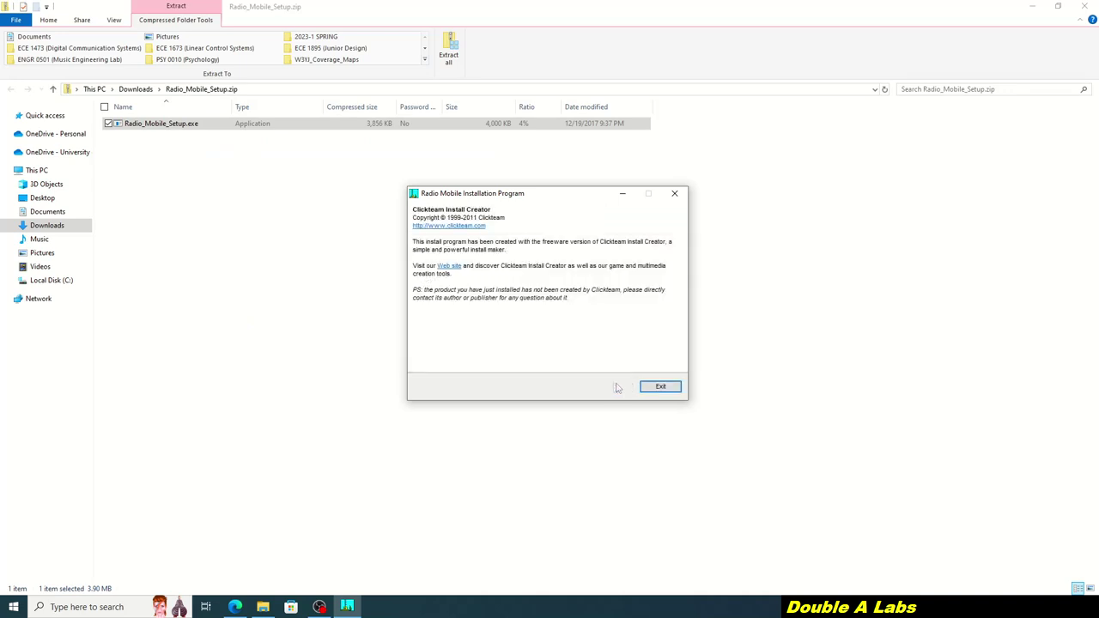
click(667, 387)
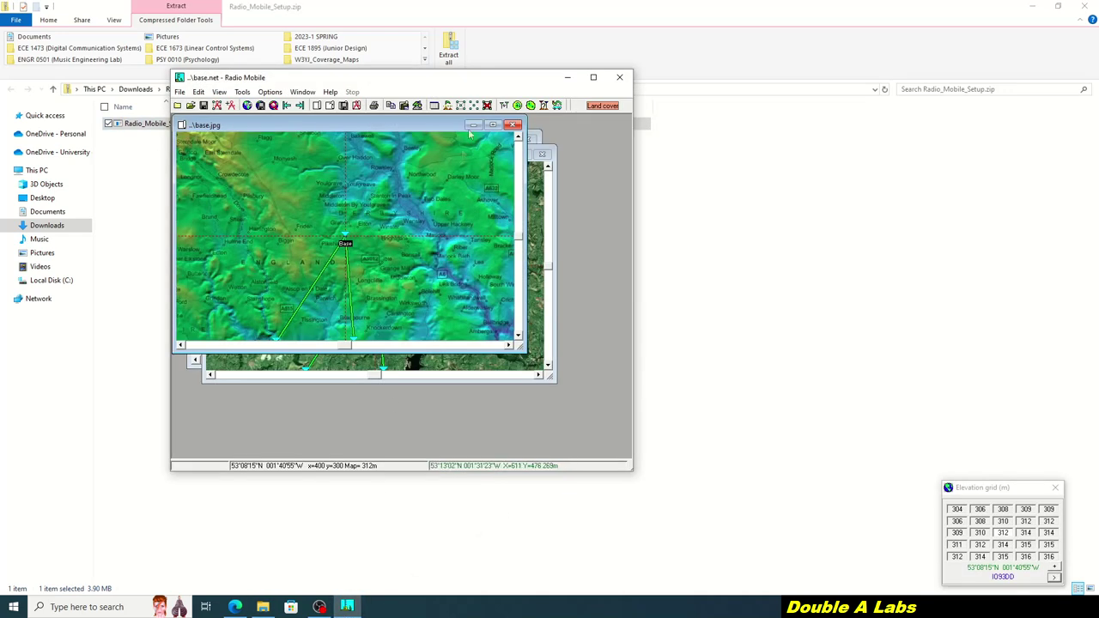
double_click(474, 78)
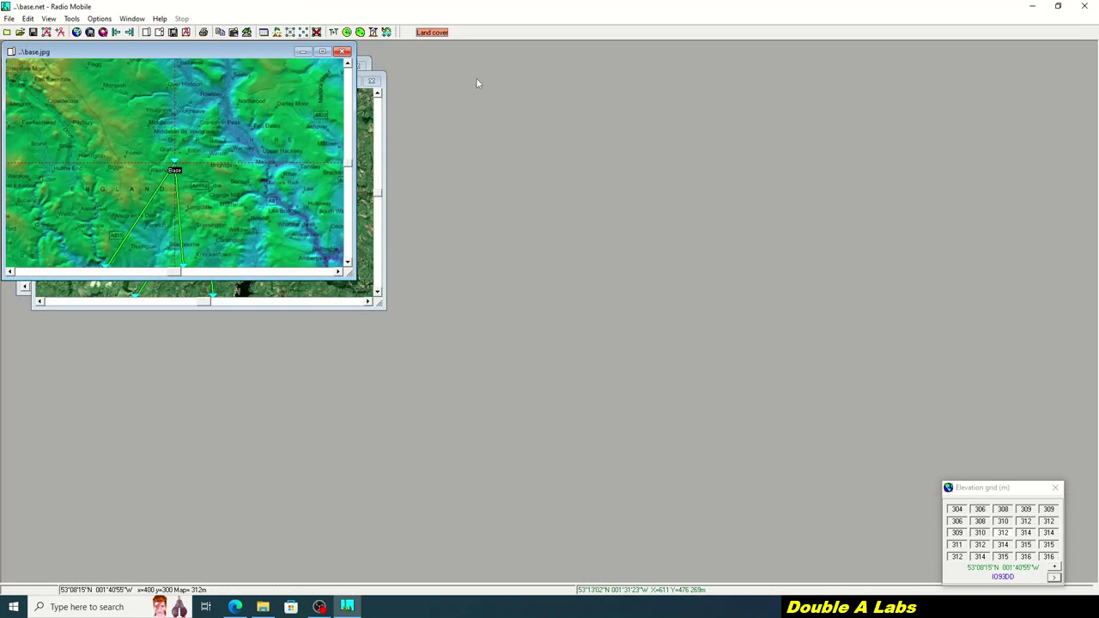
click(343, 51)
click(371, 80)
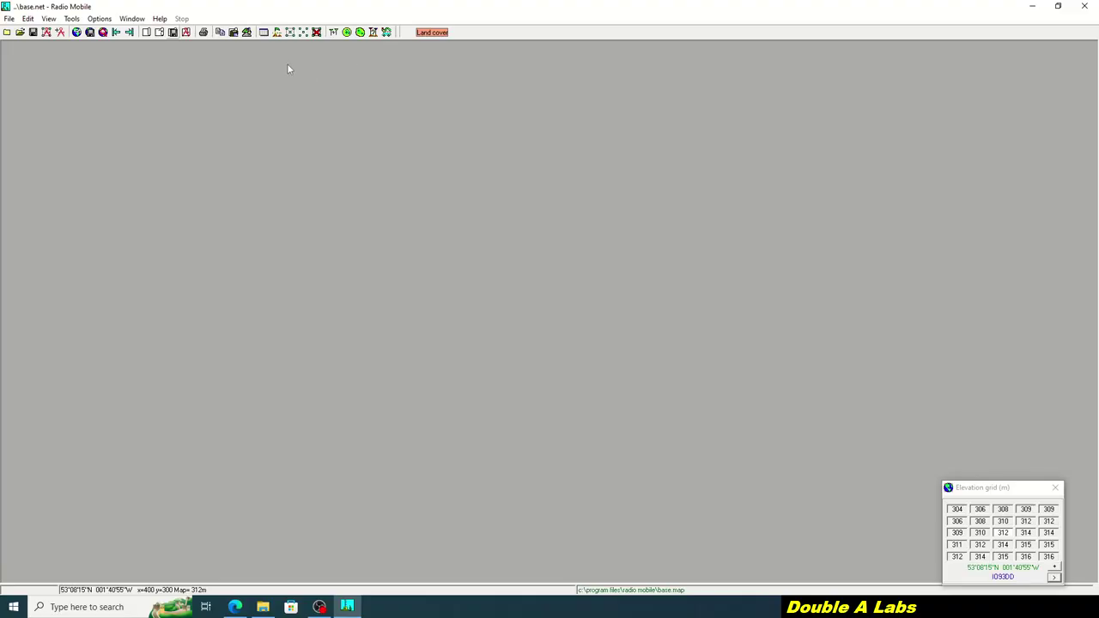
Set the SRTM internet ftp directory to 'SRTM - Best data - Site 2'
click(99, 18)
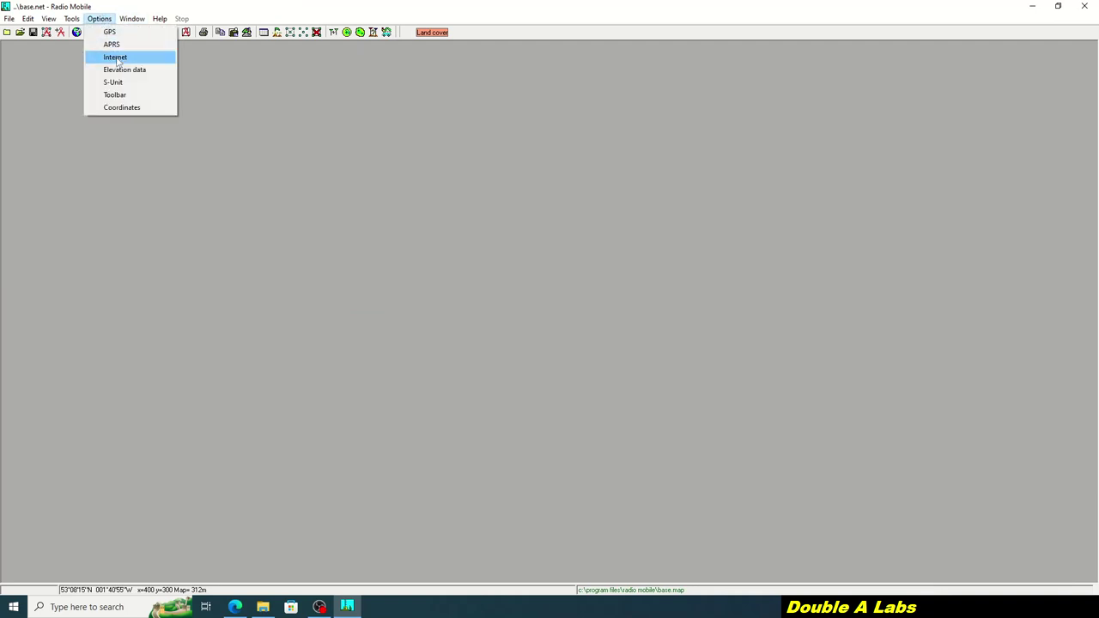
click(116, 57)
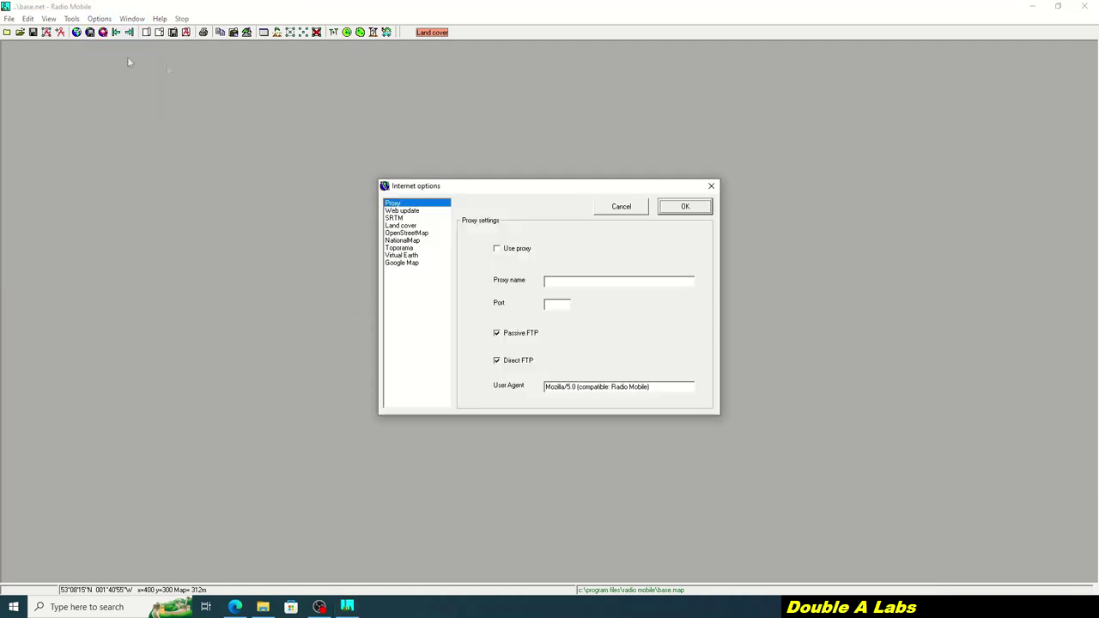
click(411, 219)
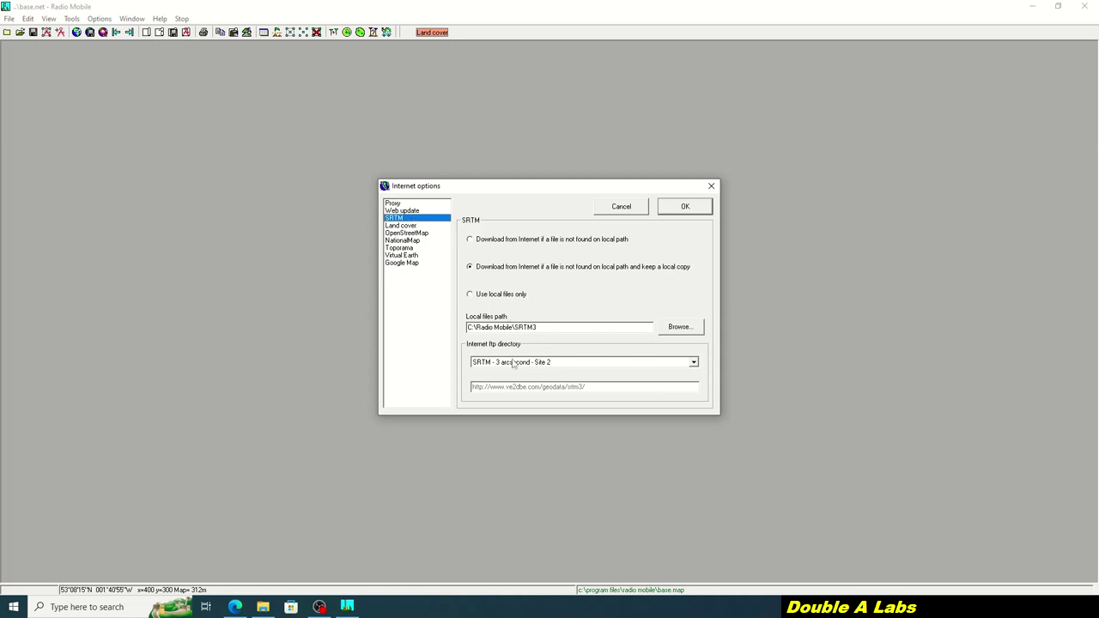
click(546, 364)
scroll(547, 366, up, 3)
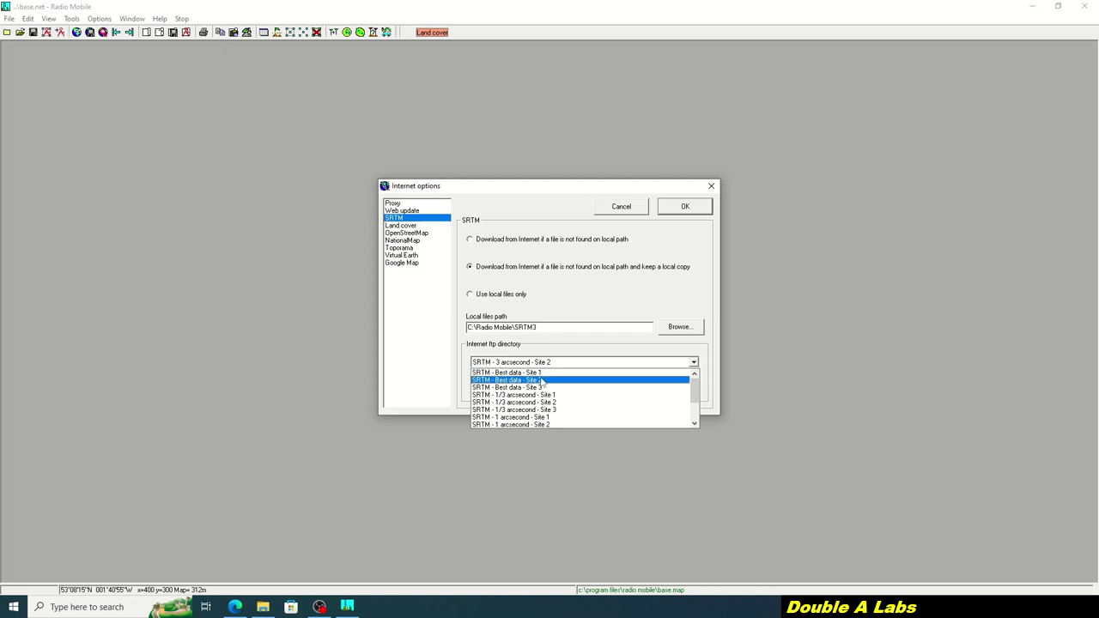
click(541, 380)
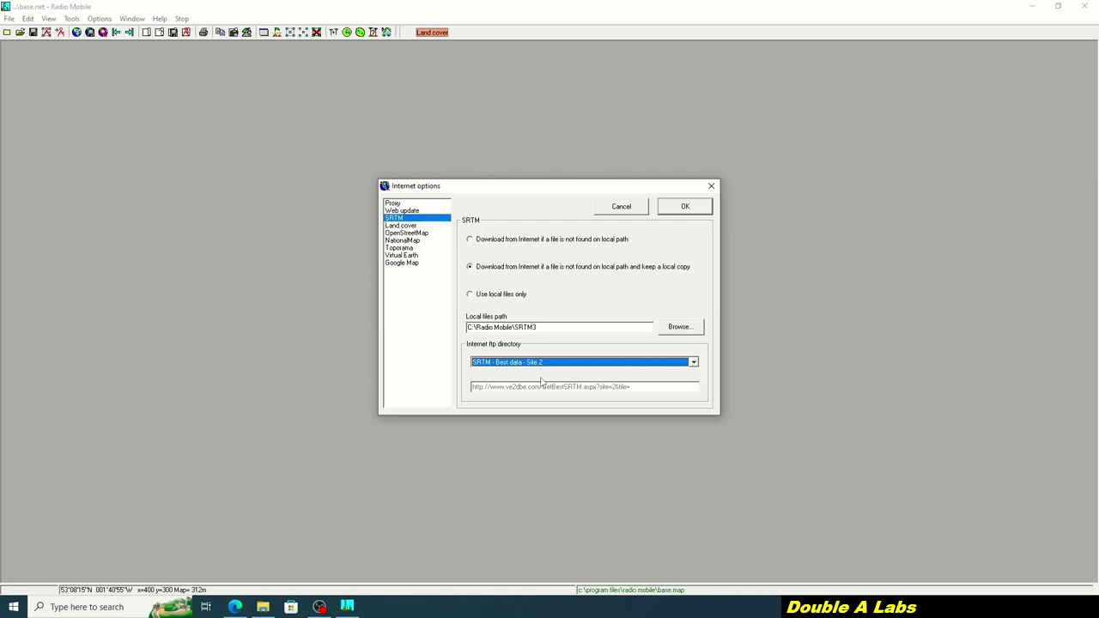
click(685, 210)
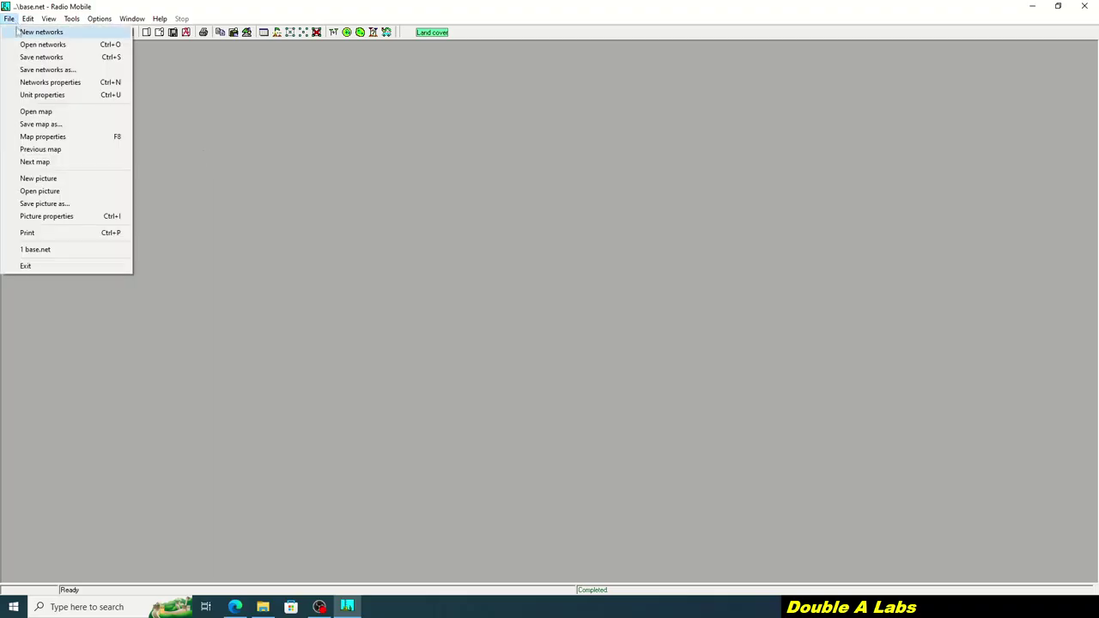
Create a new network, confirming that the base.net data be erased
click(39, 32)
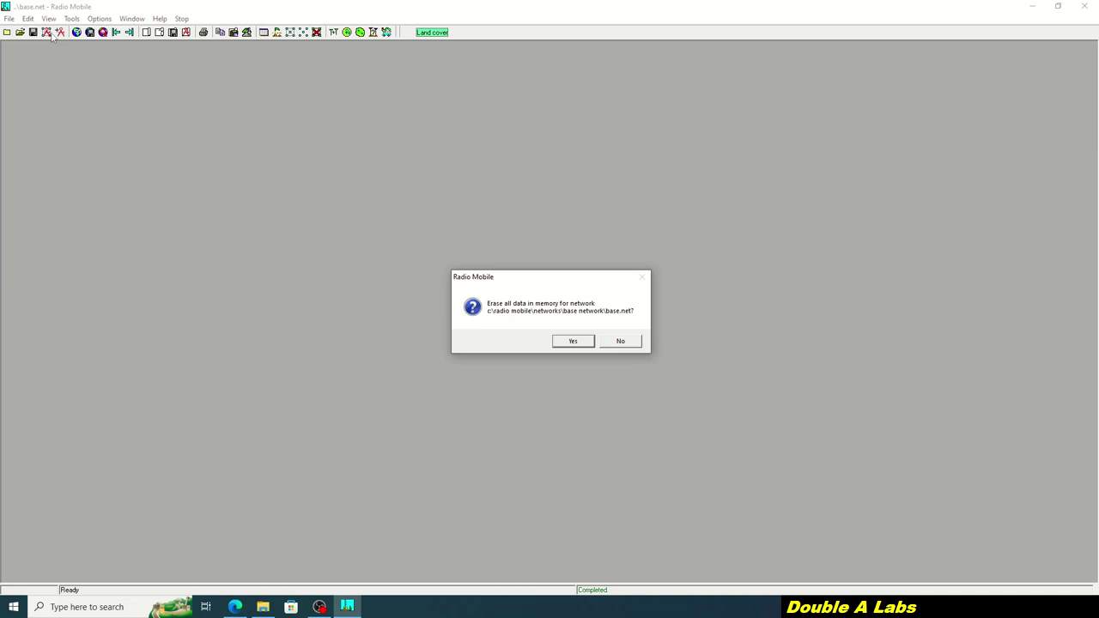
click(573, 342)
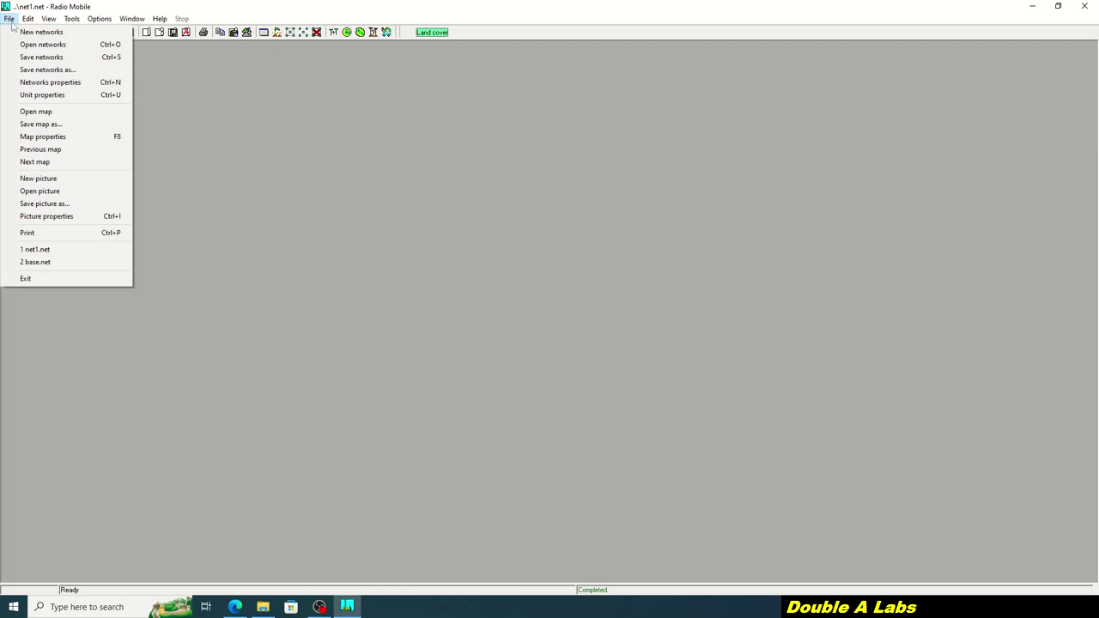
Centre the map at 40.444444, -79.953109, size 8000×8000 px by 300 km, and extract it
click(43, 137)
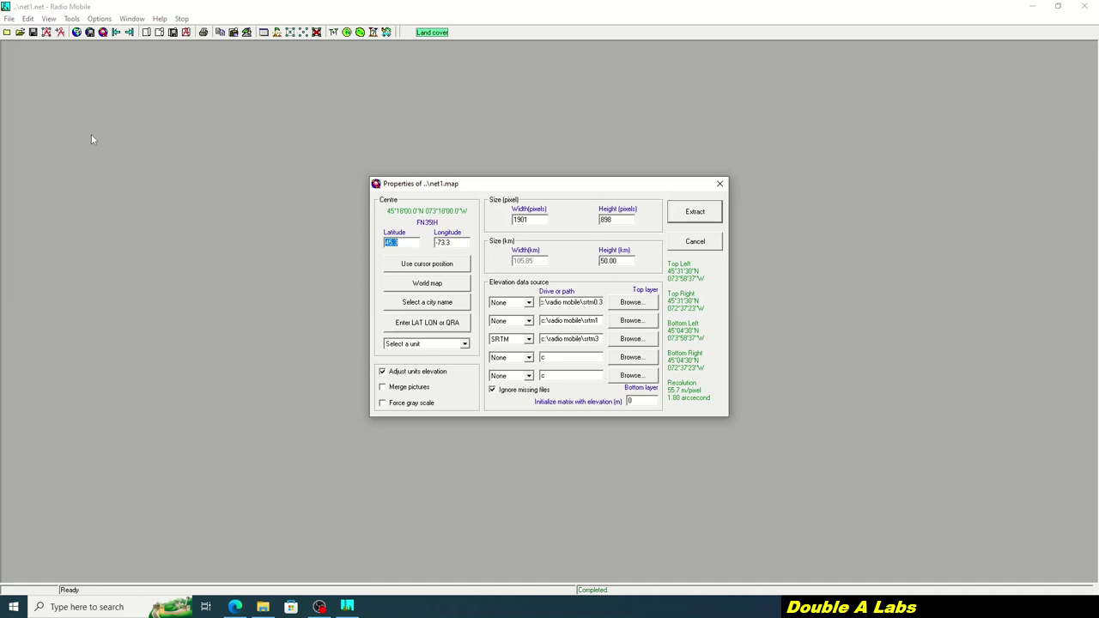
text(40.444444)
key(Tab)
text(-79.953109)
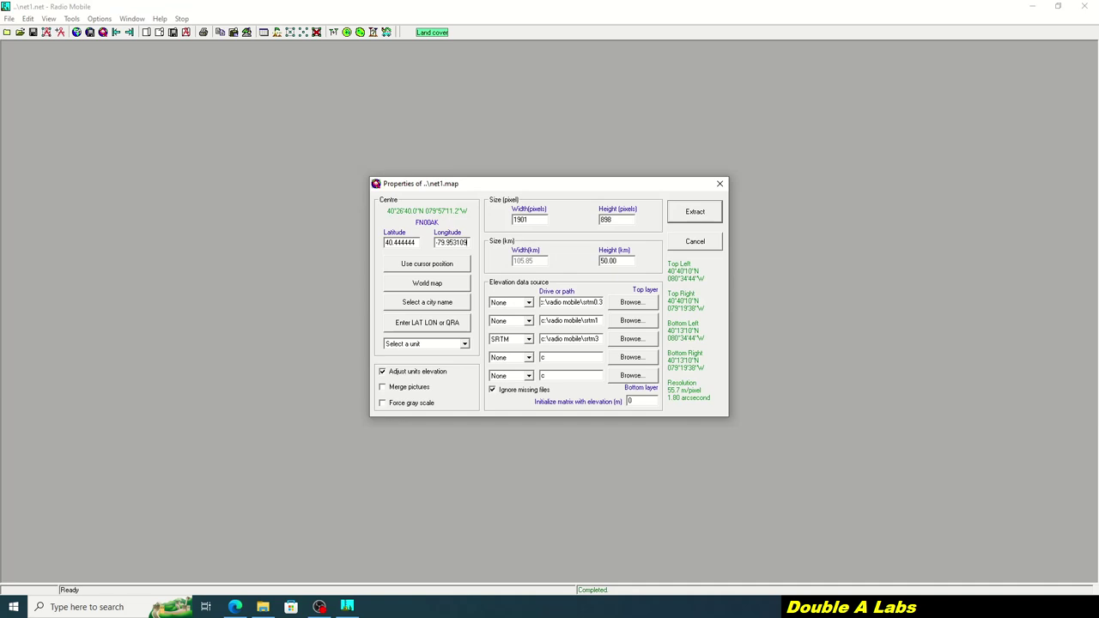
double_click(524, 220)
text(8000)
double_click(624, 219)
text(8000)
double_click(616, 262)
text(300)
click(688, 215)
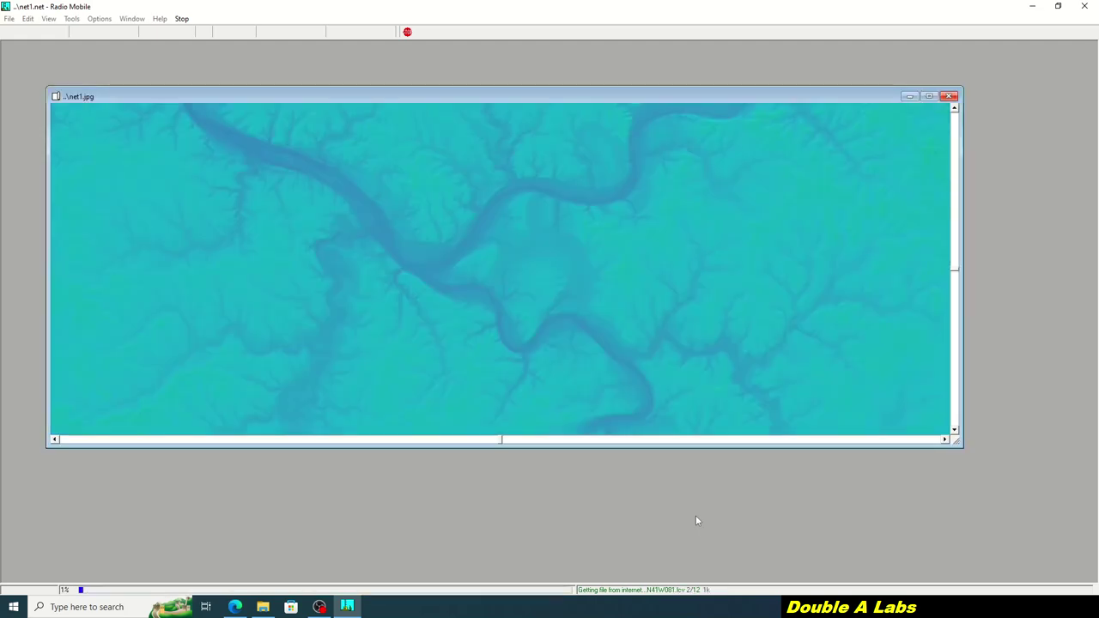
Maximise the net1.jpg map window and save net1.net, net1.map and net1.jpg
click(927, 97)
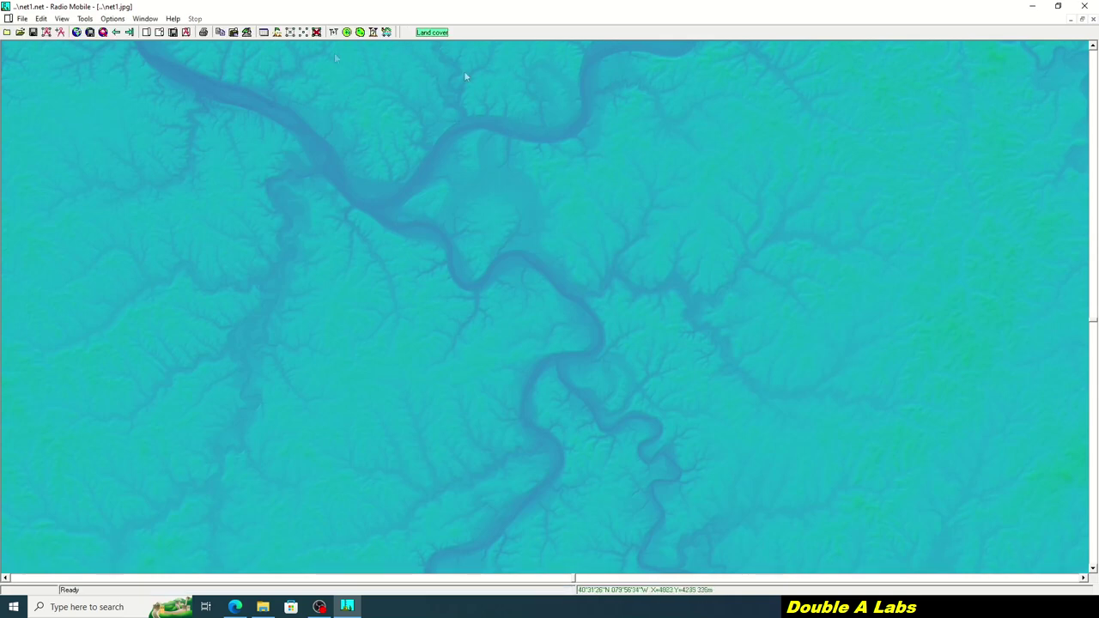
click(22, 18)
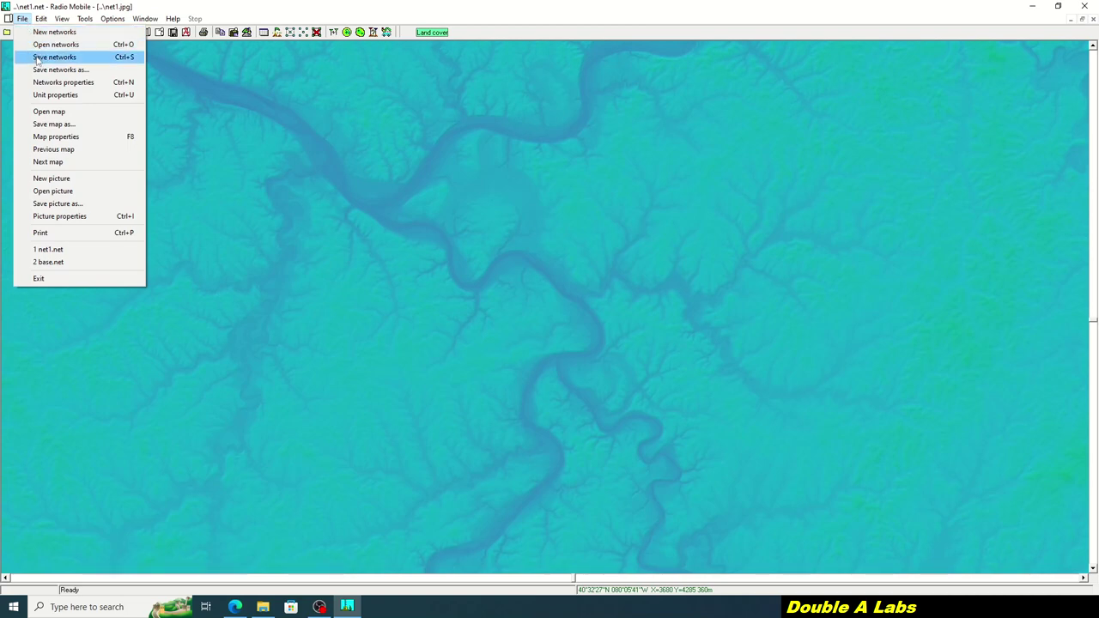
click(36, 59)
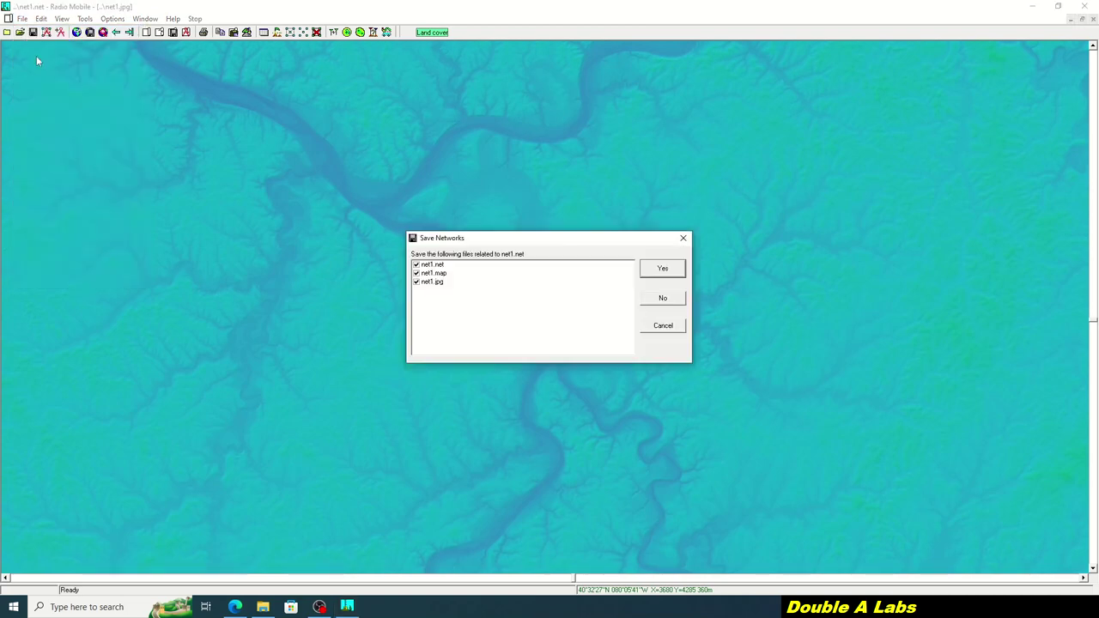
click(660, 273)
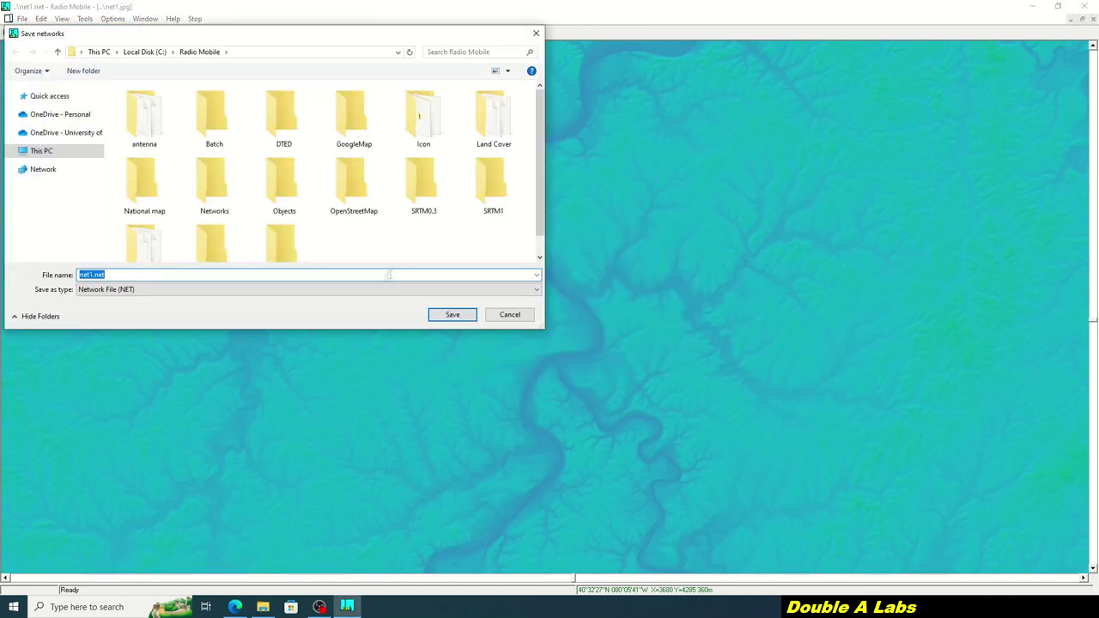
click(445, 315)
click(446, 316)
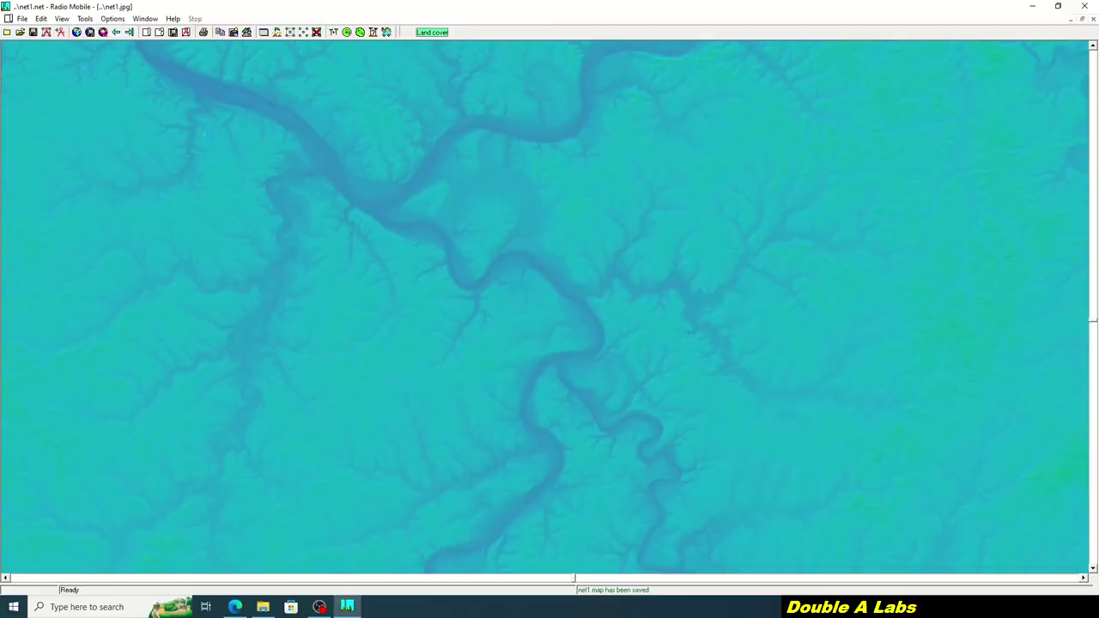
click(22, 19)
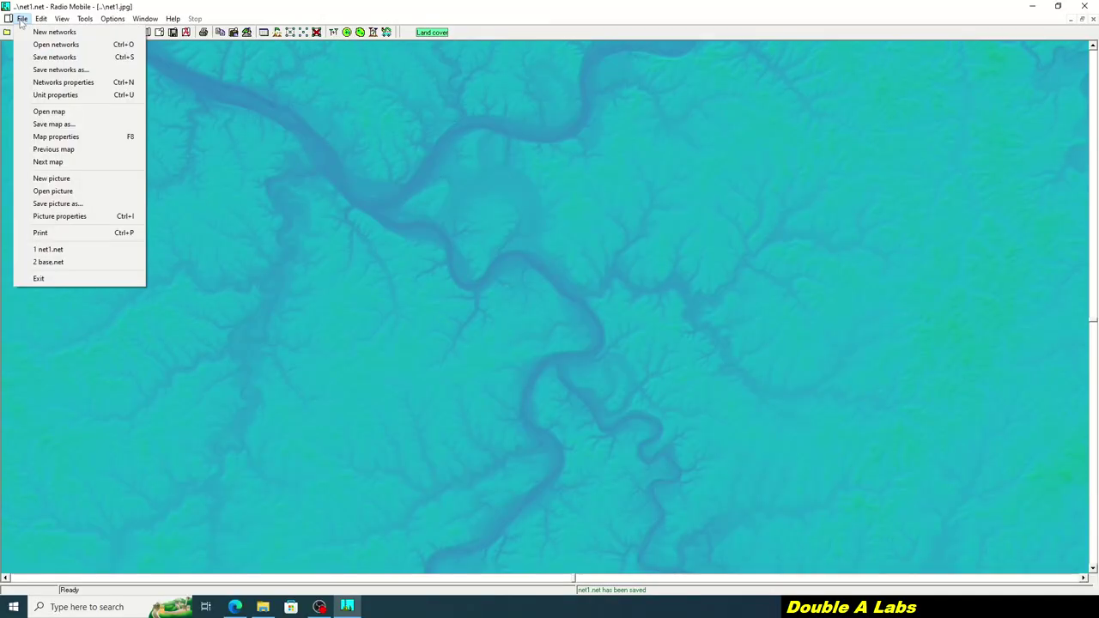
click(43, 82)
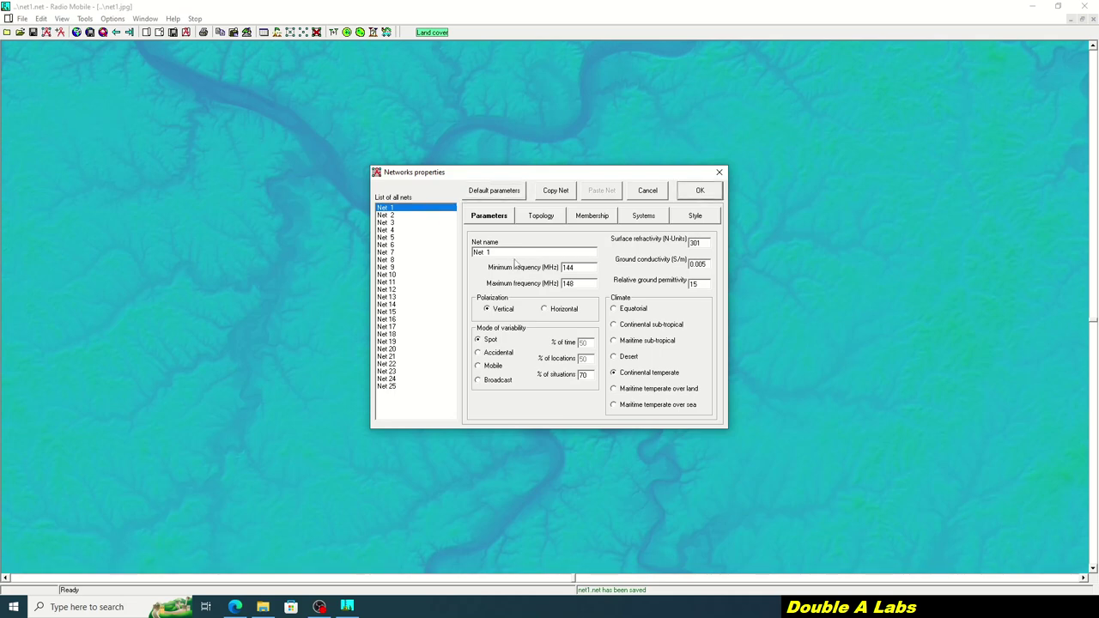
drag(517, 254, 446, 256)
text(W3YJ_Repeater)
double_click(579, 268)
text(443)
double_click(581, 281)
text(449)
click(505, 314)
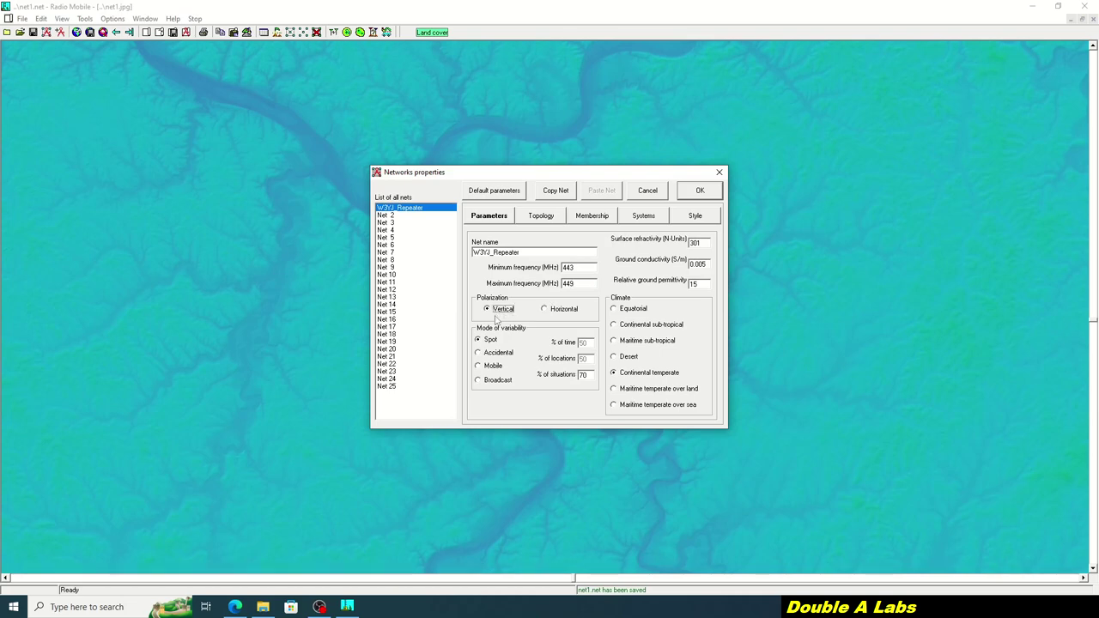
click(494, 366)
click(700, 191)
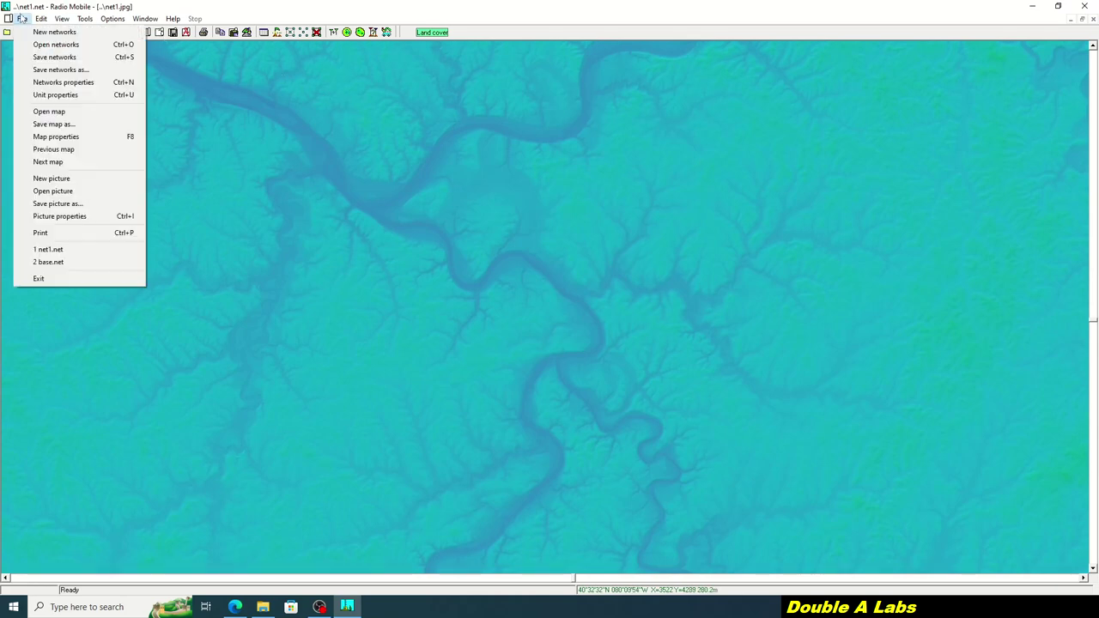
Rename System 1 to W3YJ_Base_Station with 35 W transmit power
click(37, 83)
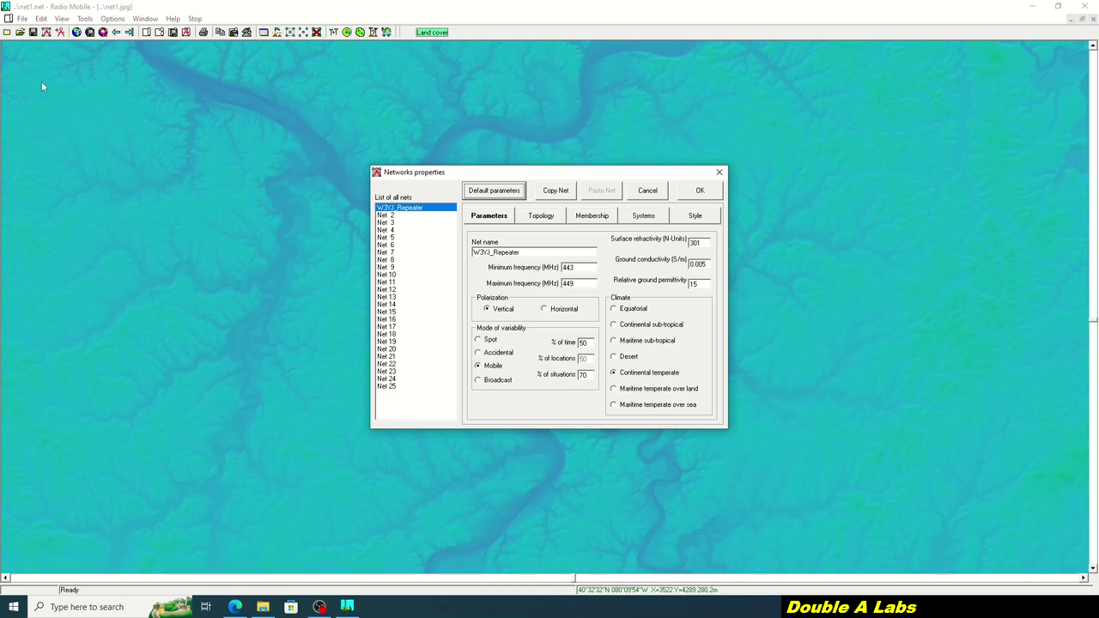
click(642, 221)
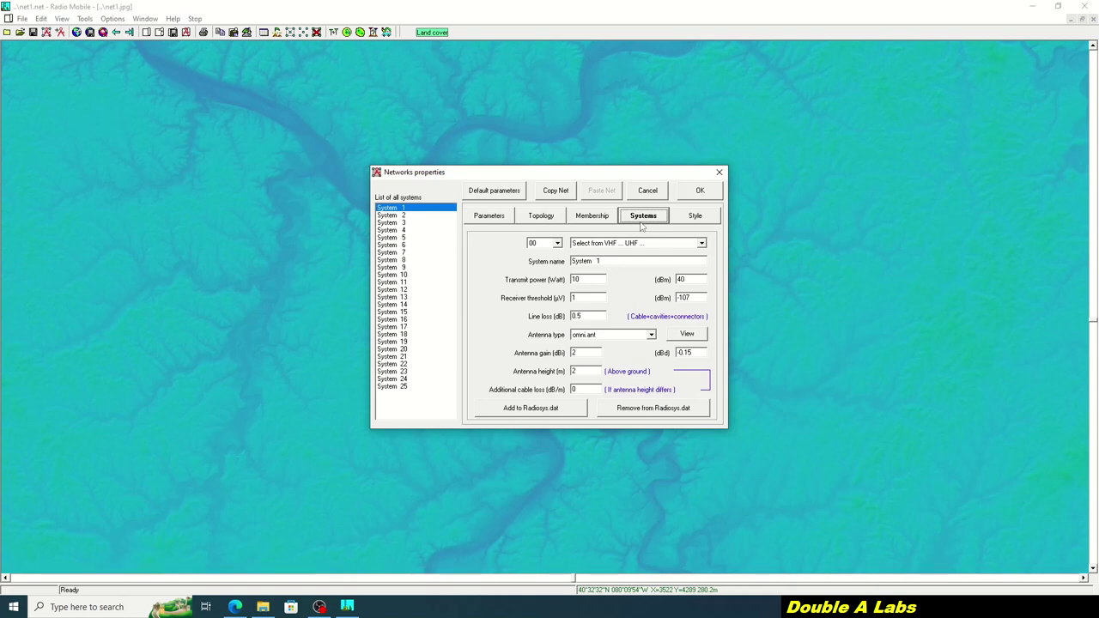
click(410, 211)
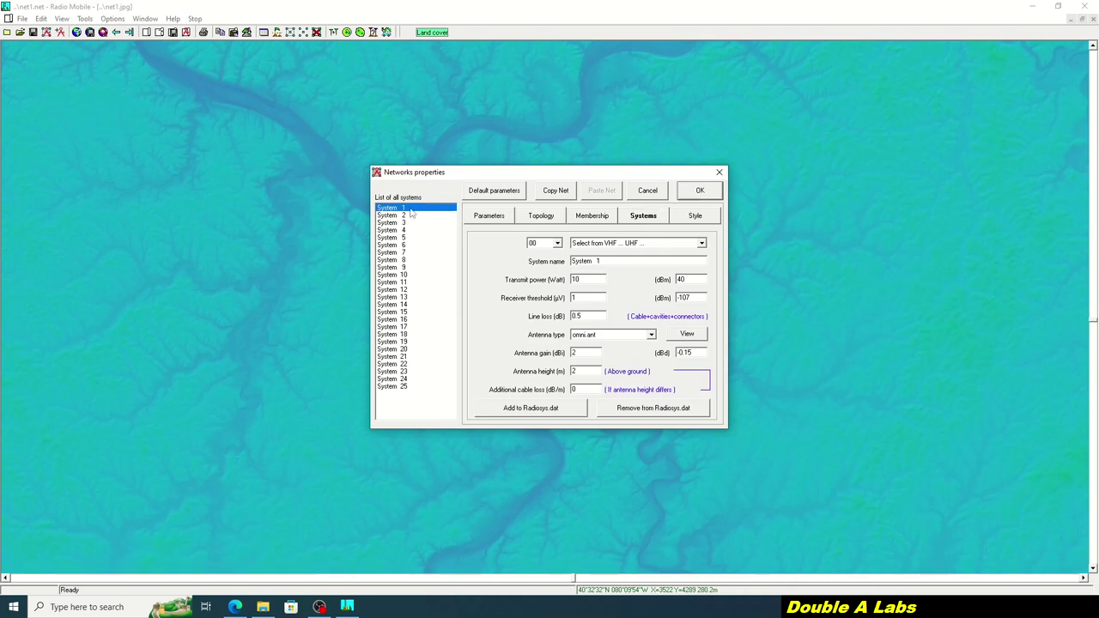
drag(631, 260, 501, 251)
text(W3YJ_Base_Station)
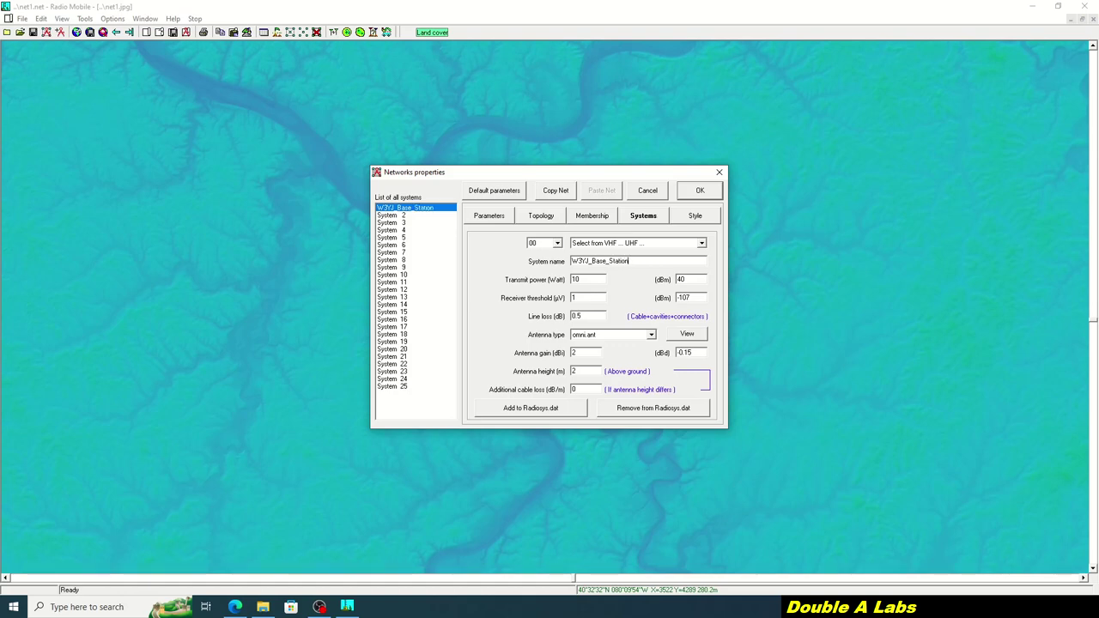
double_click(576, 280)
text(35)
Set receiver threshold 0.2 µV, line loss 3 dB, antenna gain 5 dBd and height 163 m
double_click(577, 297)
text(0.2)
double_click(578, 316)
text(3)
double_click(692, 355)
text(5)
double_click(582, 371)
text(163)
Rename System 2 to W3YJ_Mobile with 5 W, 0.2 µV threshold, 1 dB line loss, 1 dBd gain, and save
click(410, 216)
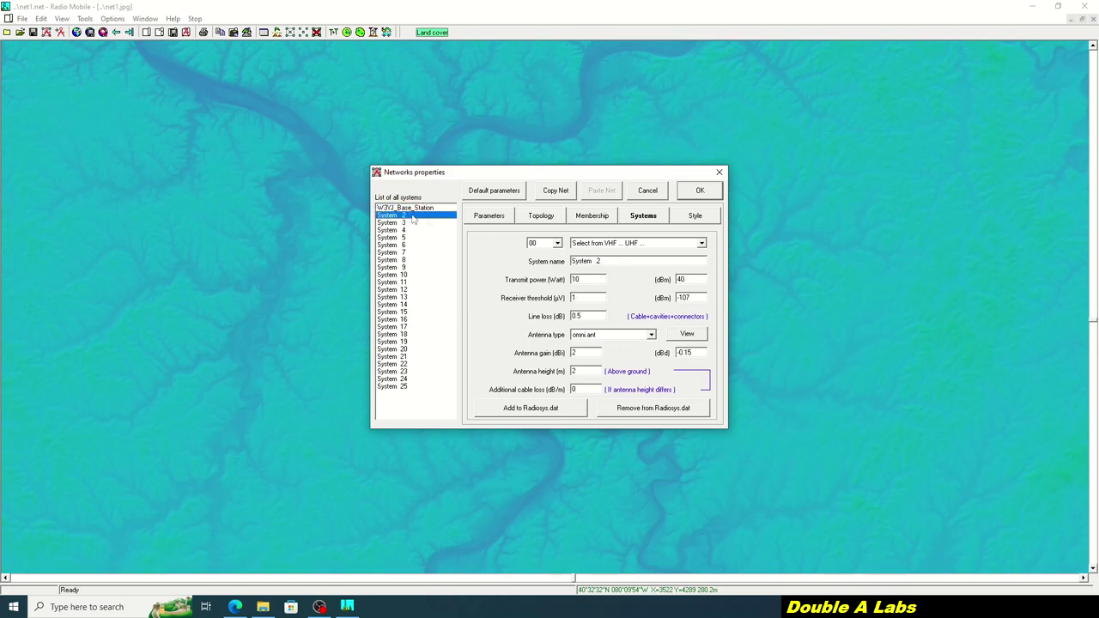
drag(637, 262, 547, 272)
text(W3YJ_Mobile)
double_click(583, 281)
text(5)
double_click(580, 298)
text(0.2)
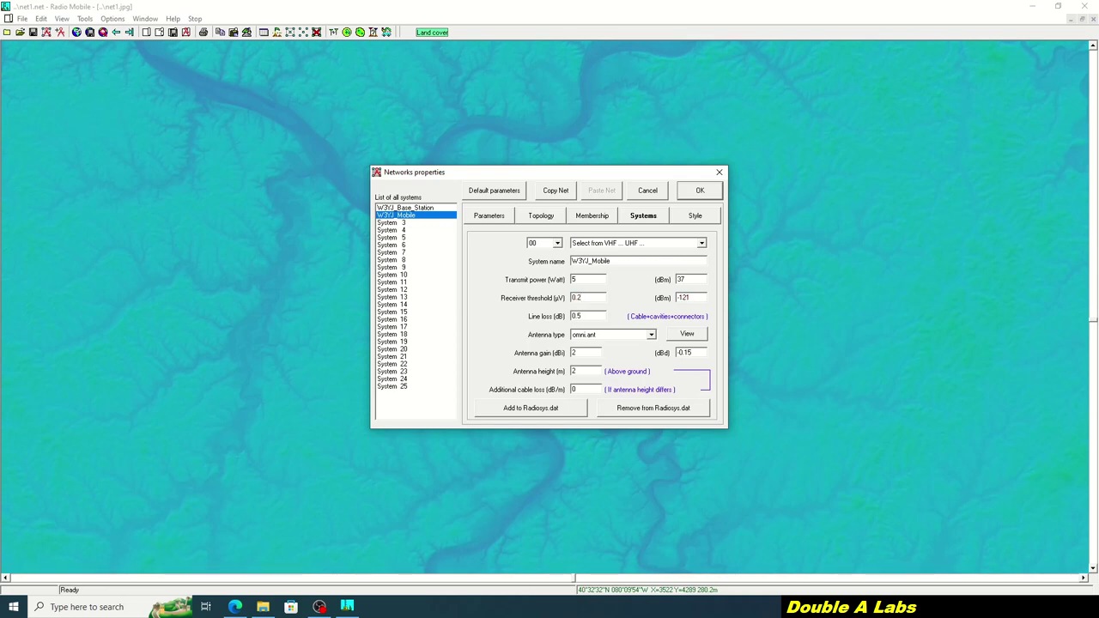
double_click(580, 316)
text(1)
double_click(691, 352)
text(1)
click(691, 192)
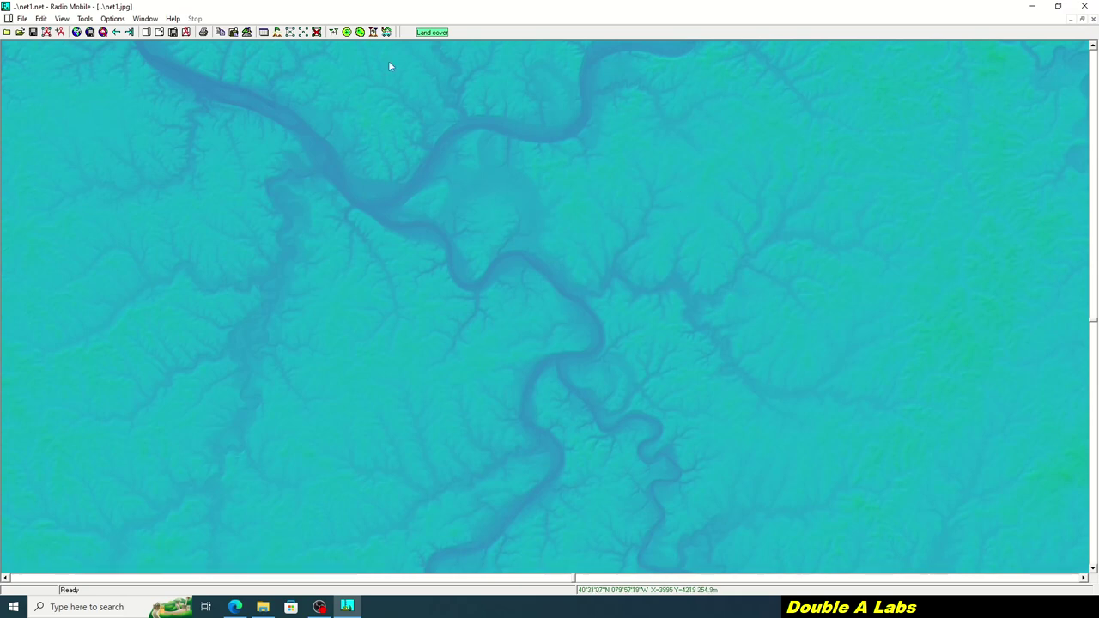
Rename Unit 1 to W3YJ_Base_Station in the unit properties
click(23, 18)
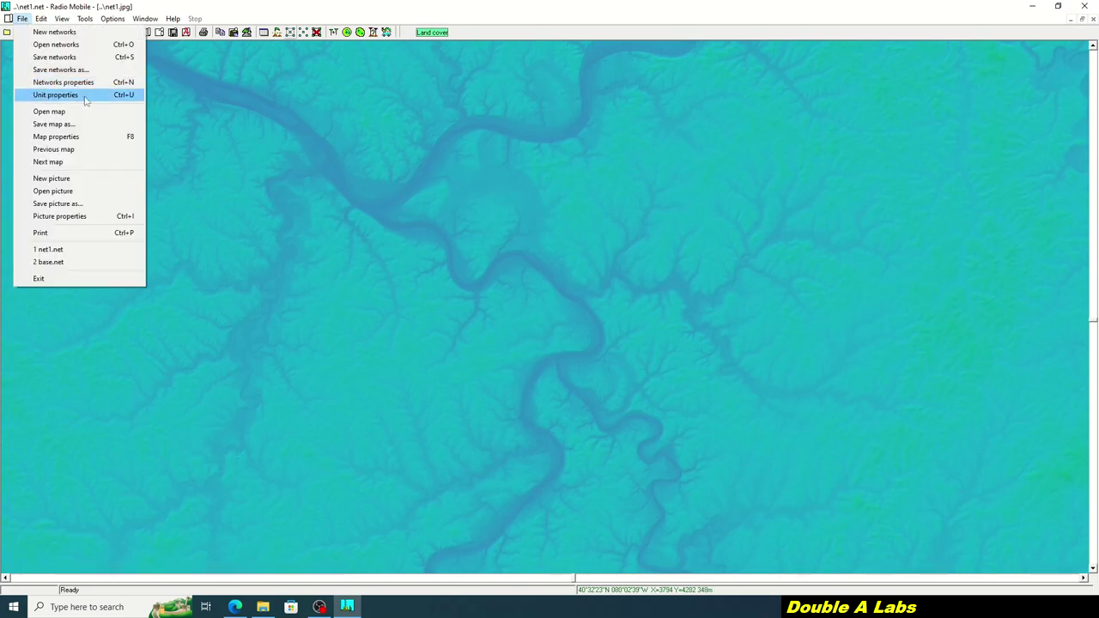
click(54, 95)
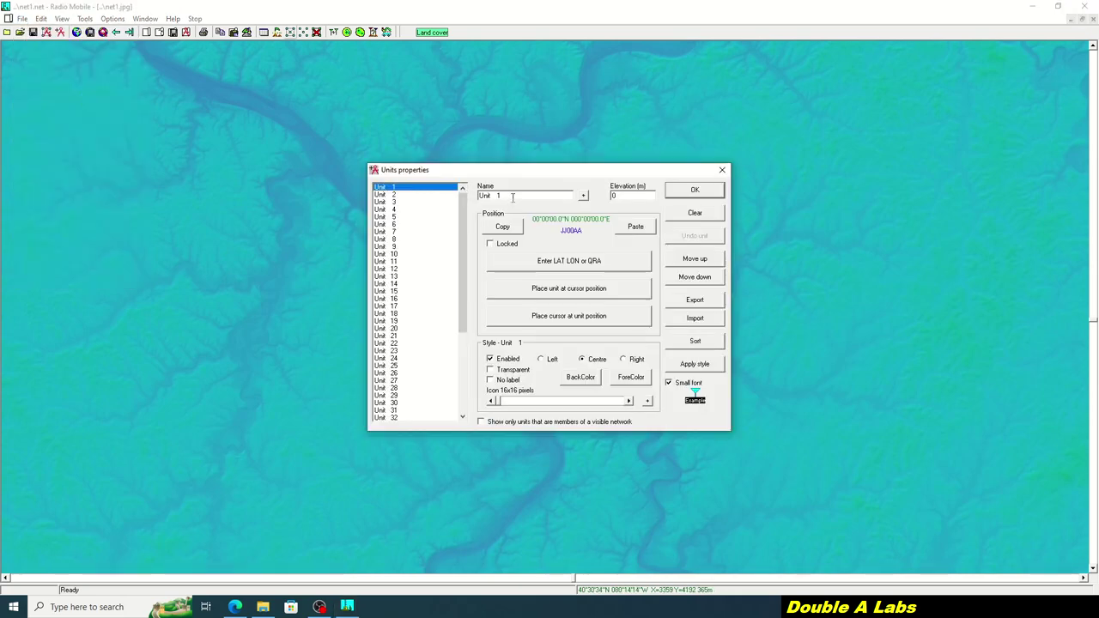
click(513, 196)
text(W3YJ_Base_Station)
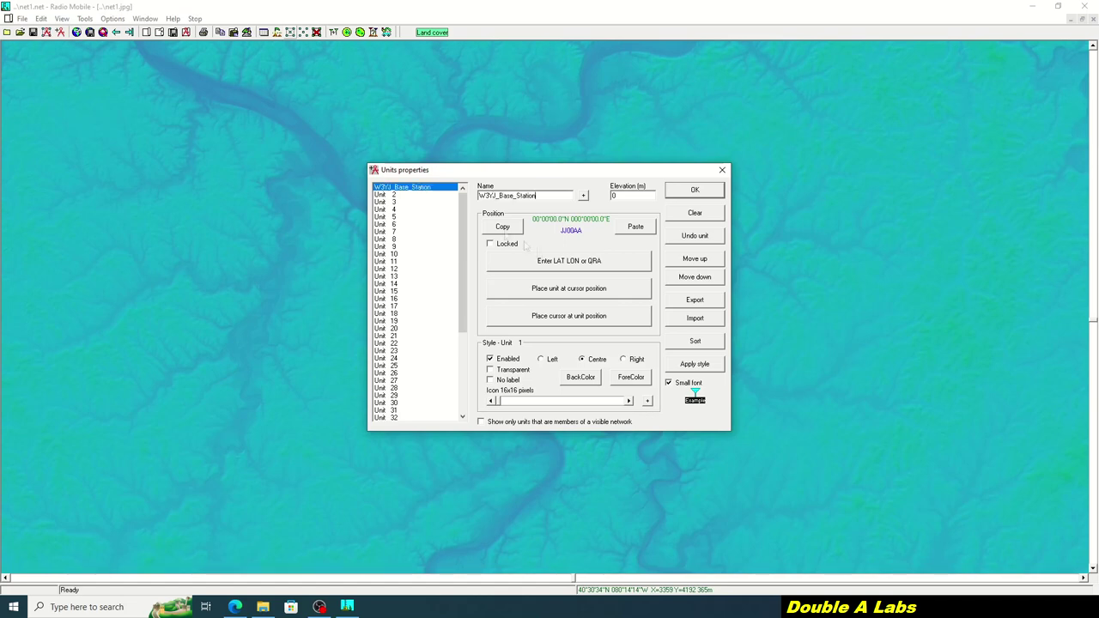
Place the base station at latitude 40.444444, longitude -79.953109, giving 279 m elevation
click(543, 264)
text(40)
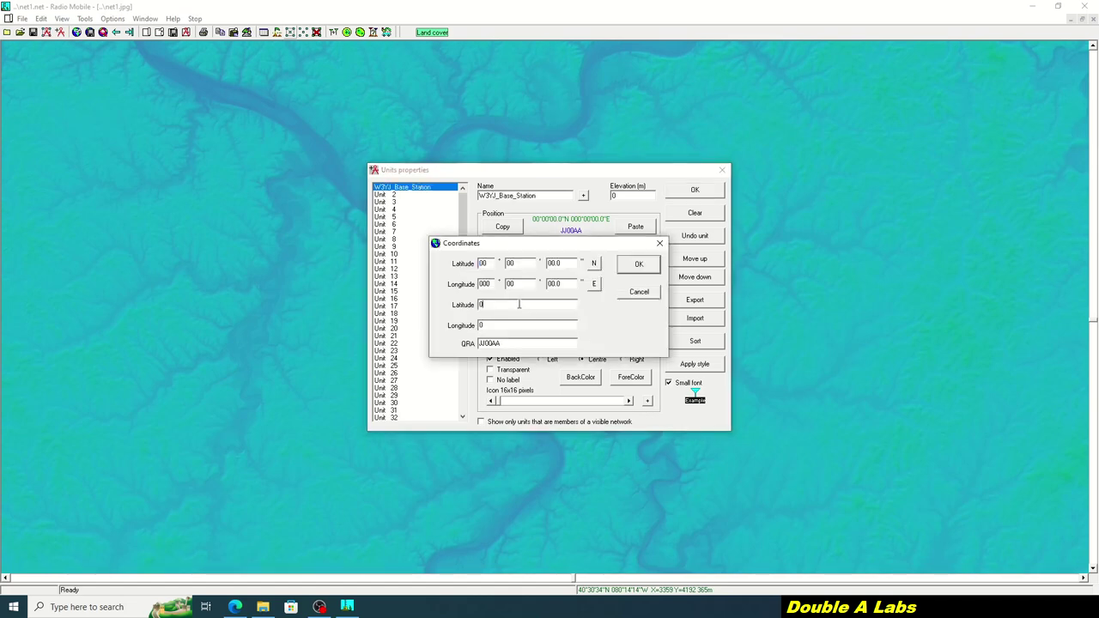
text(.444444)
key(Tab)
text(-79.953109)
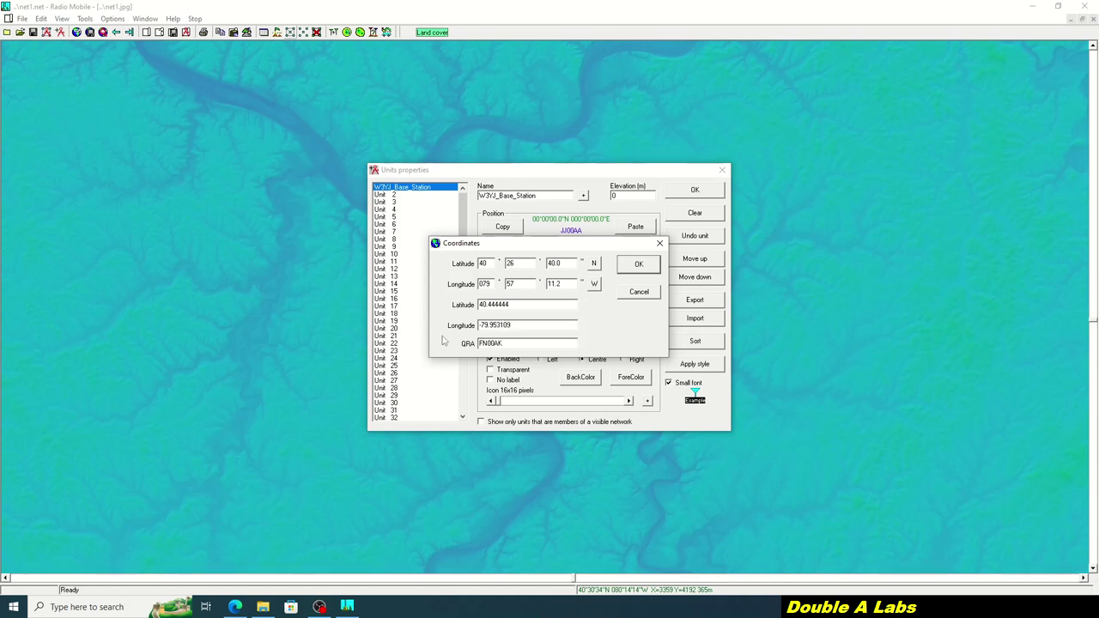
click(642, 263)
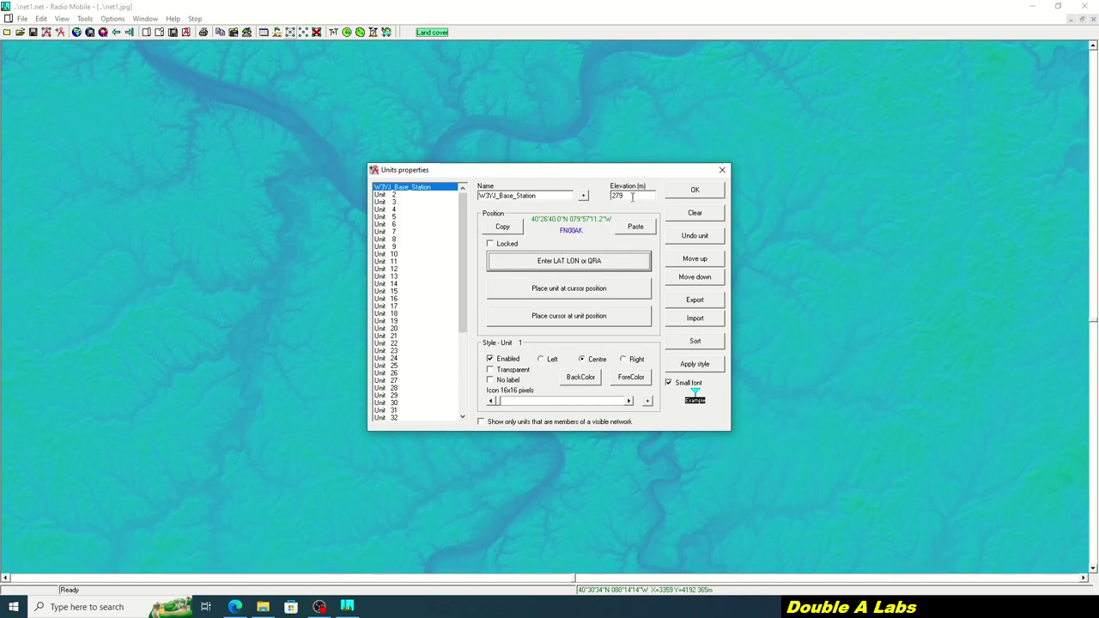
click(386, 195)
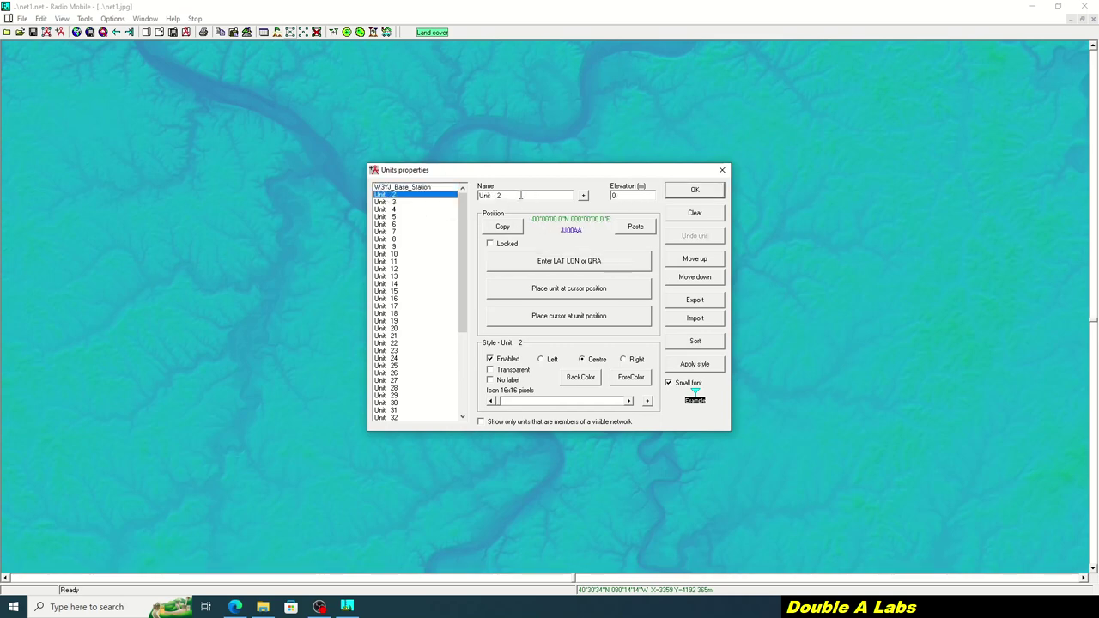
text(W3YJ_Mobile)
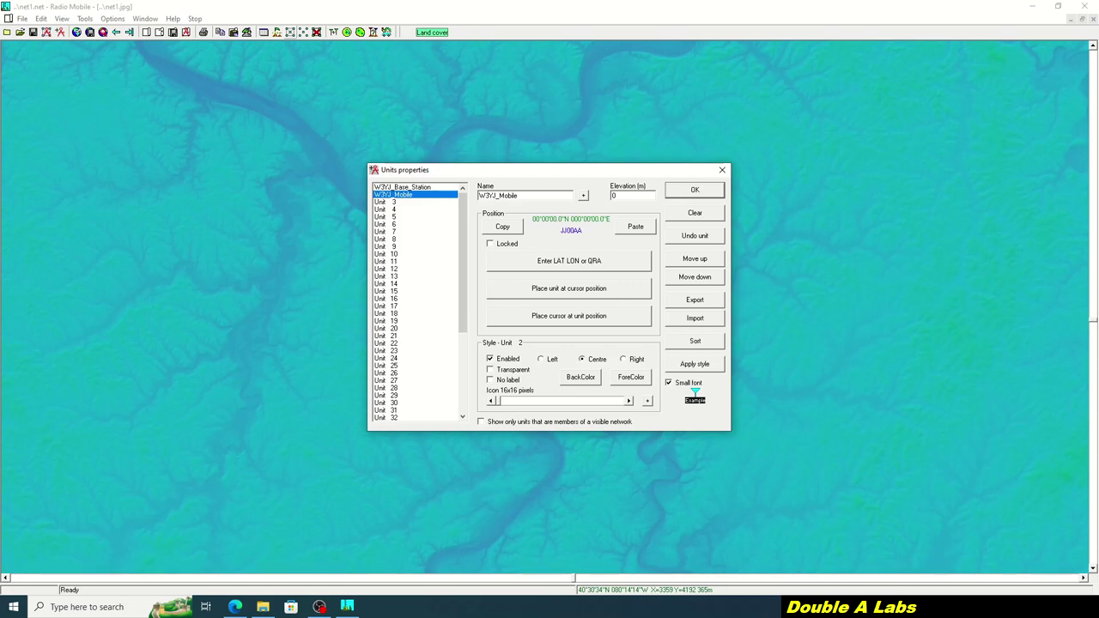
click(589, 259)
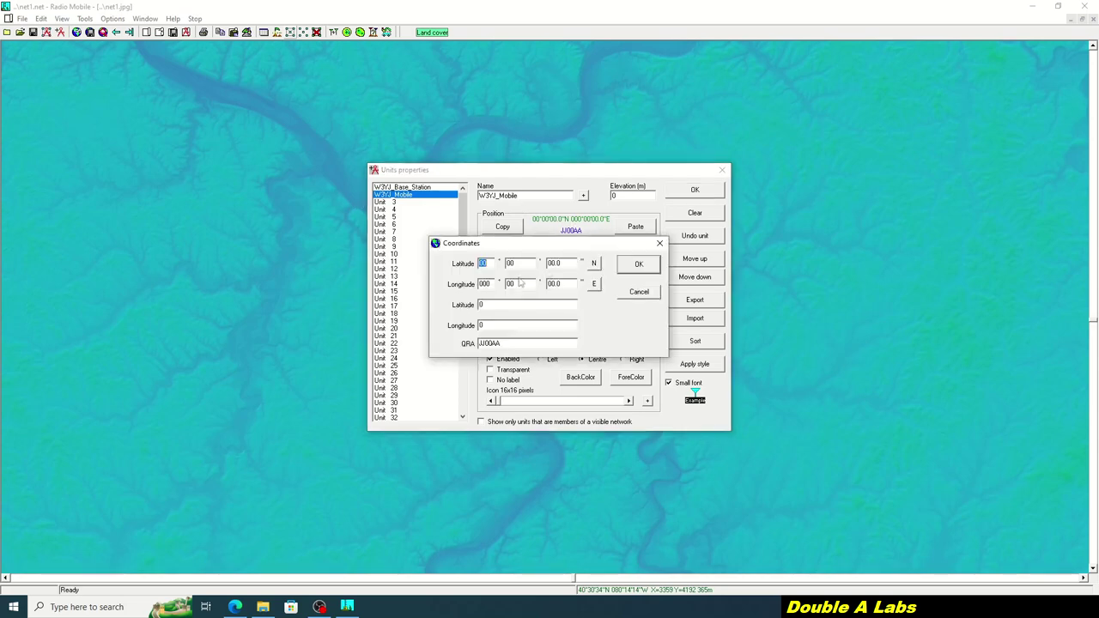
text(40.441853)
key(Tab)
key(BackSpace)
text(-80.013188)
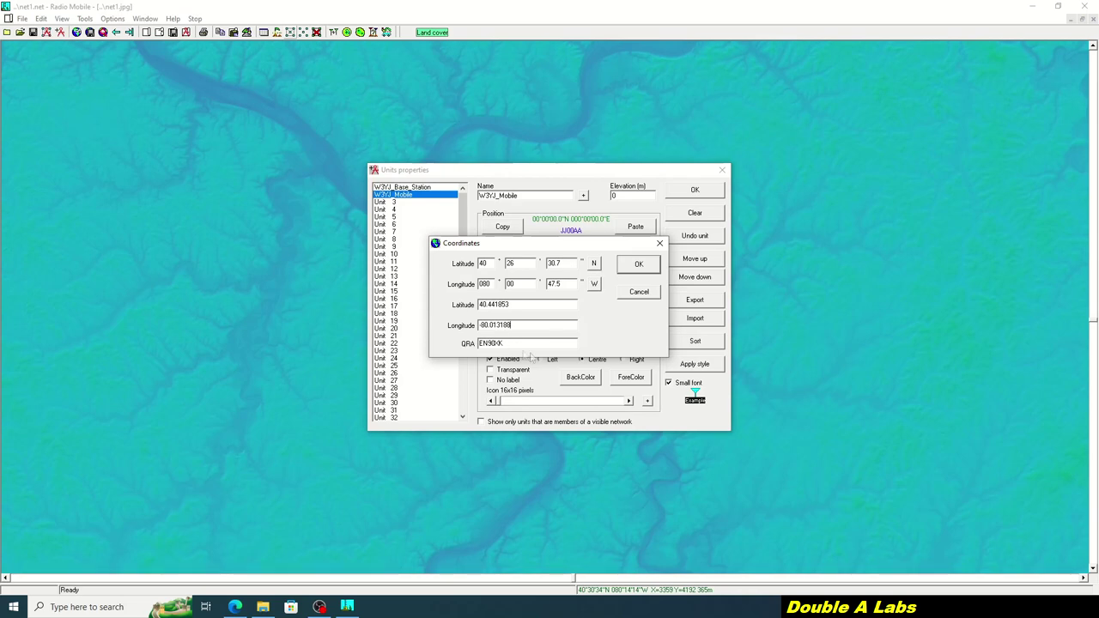
click(640, 264)
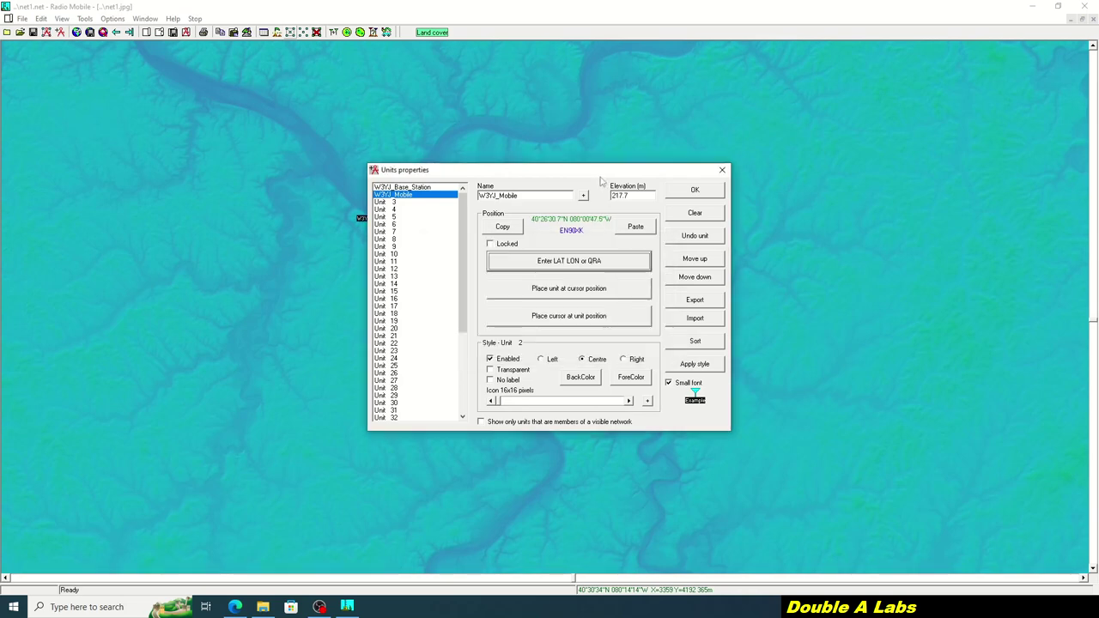
drag(601, 178, 702, 298)
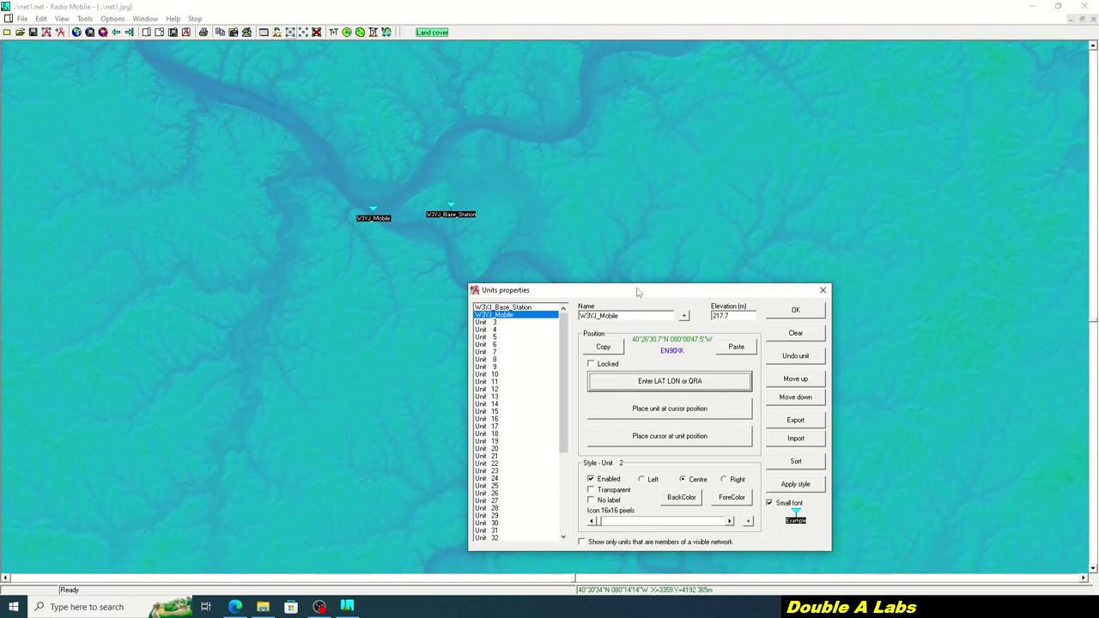
click(794, 313)
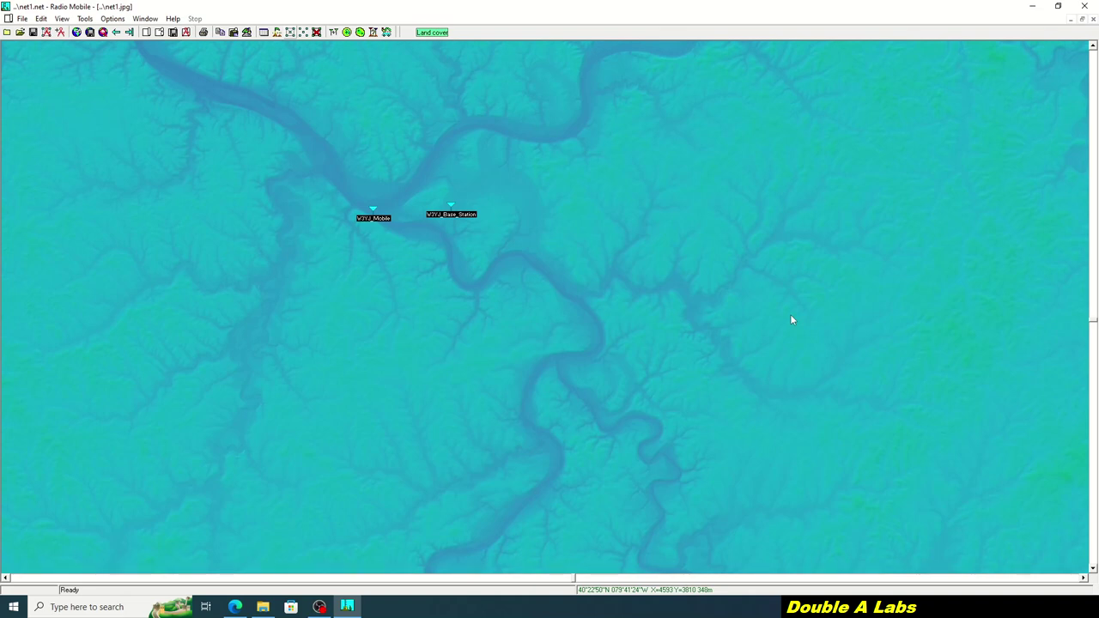
Add W3YJ_Base_Station to the W3YJ_Repeater net as Command on its own system
click(23, 18)
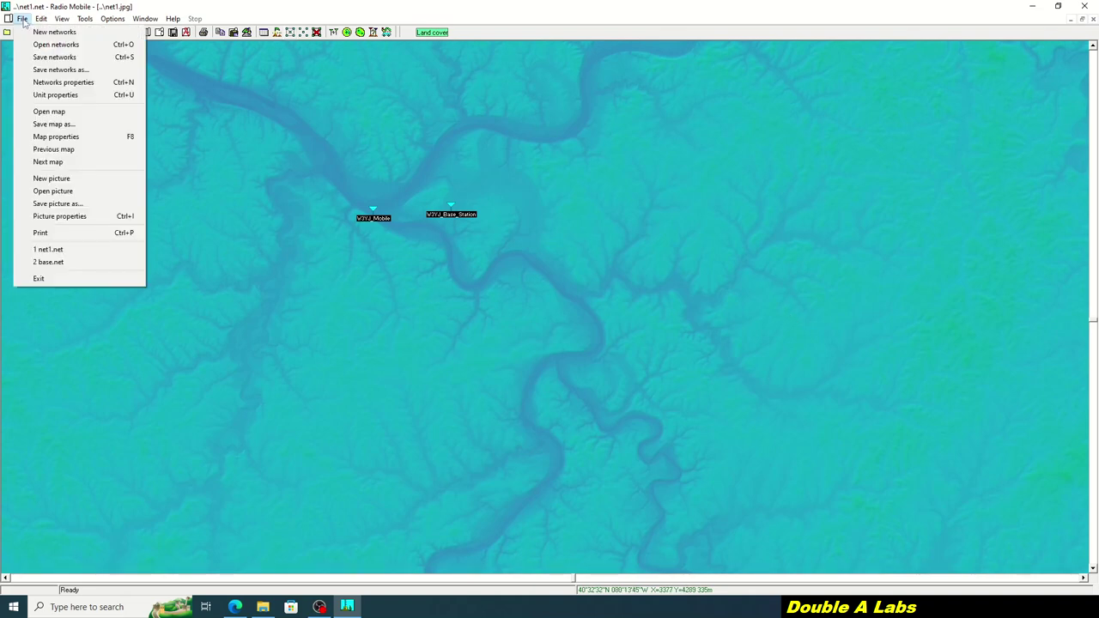
click(71, 86)
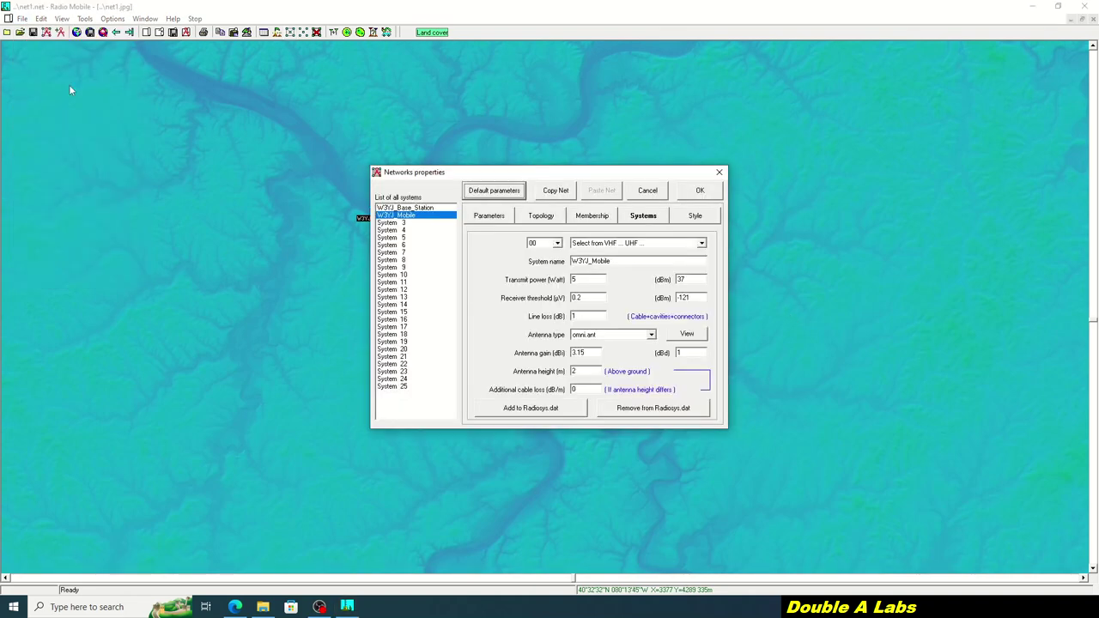
click(603, 222)
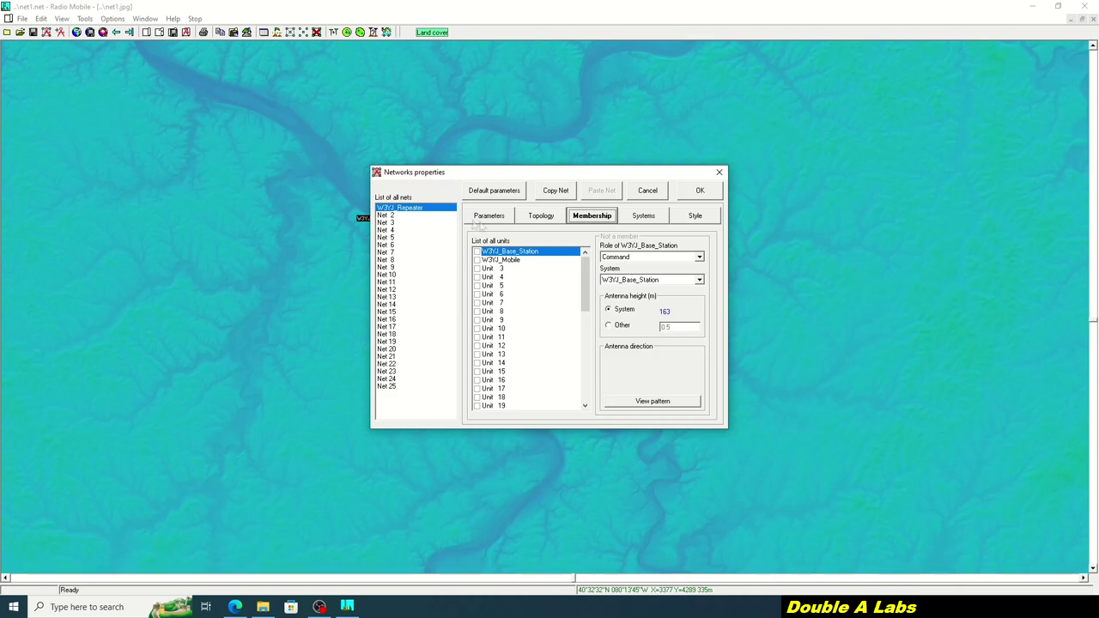
click(413, 211)
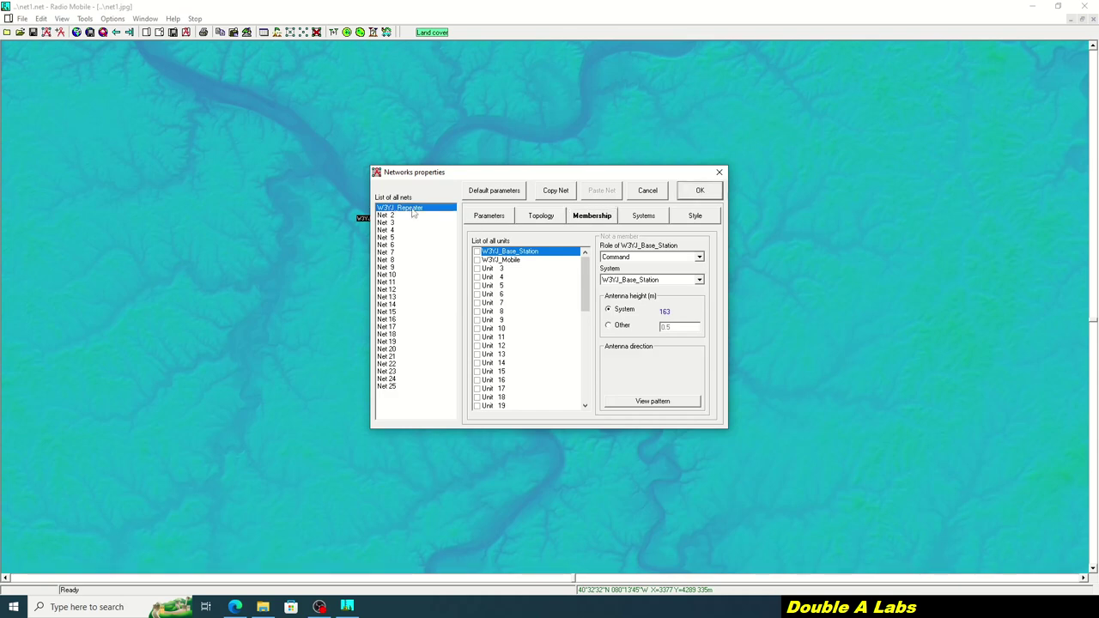
click(476, 252)
click(646, 257)
click(641, 265)
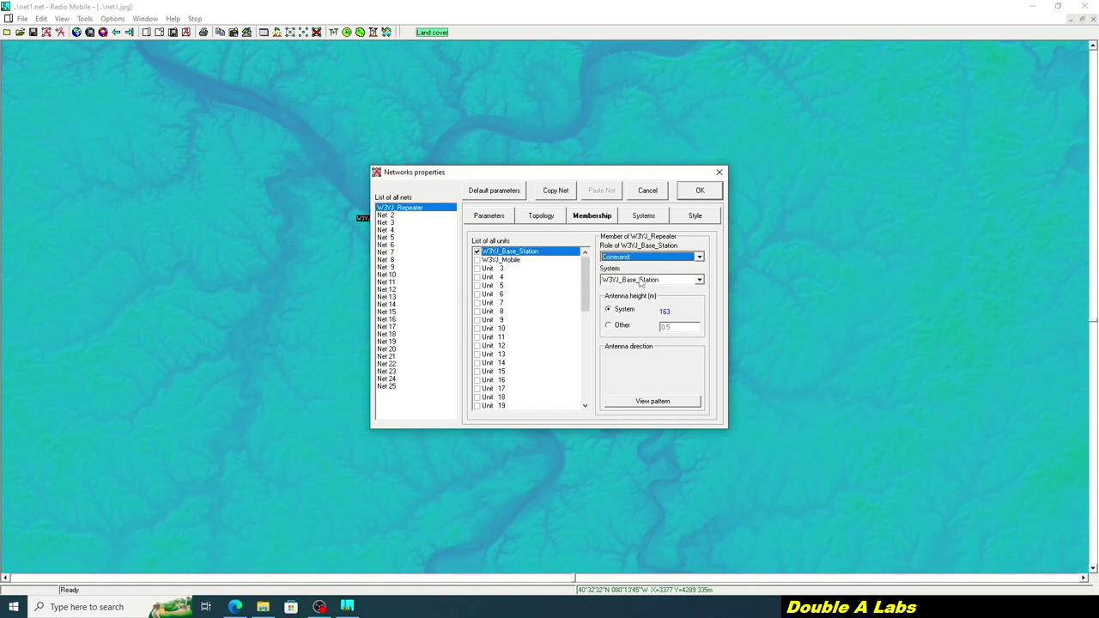
click(639, 282)
click(634, 294)
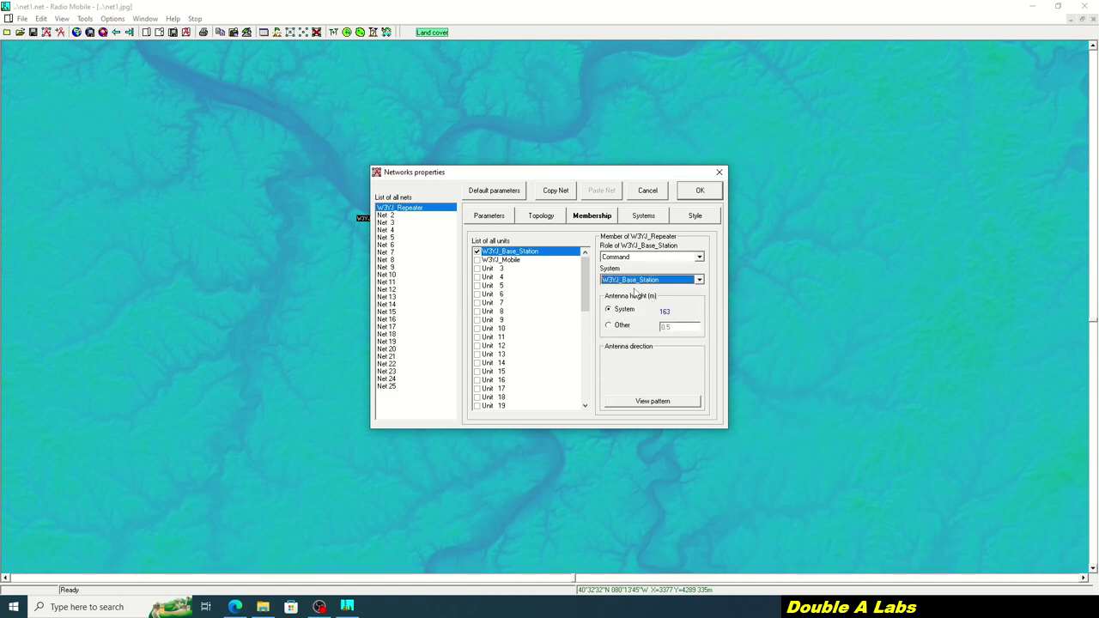
Add W3YJ_Mobile to the net as Subordinate using the W3YJ_Mobile system
click(480, 261)
click(476, 260)
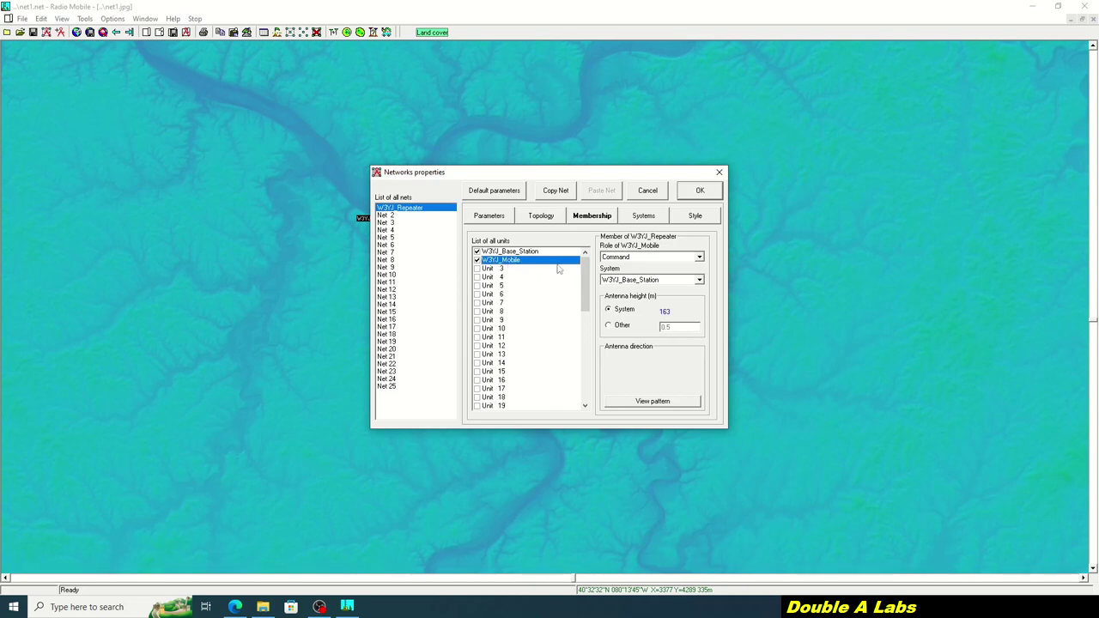
click(641, 259)
click(630, 272)
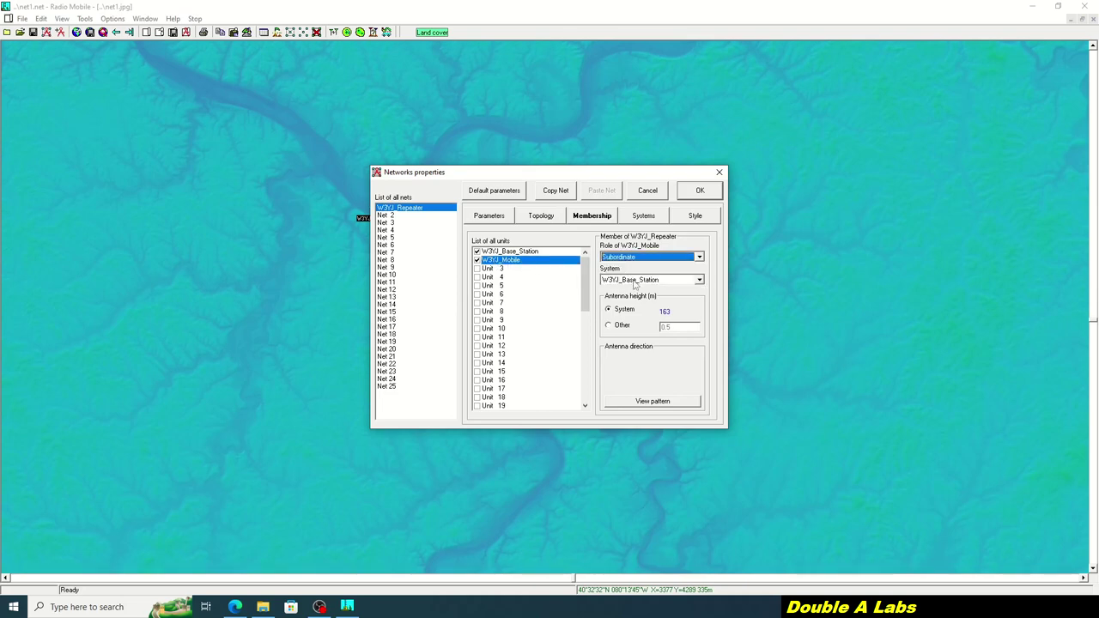
click(634, 285)
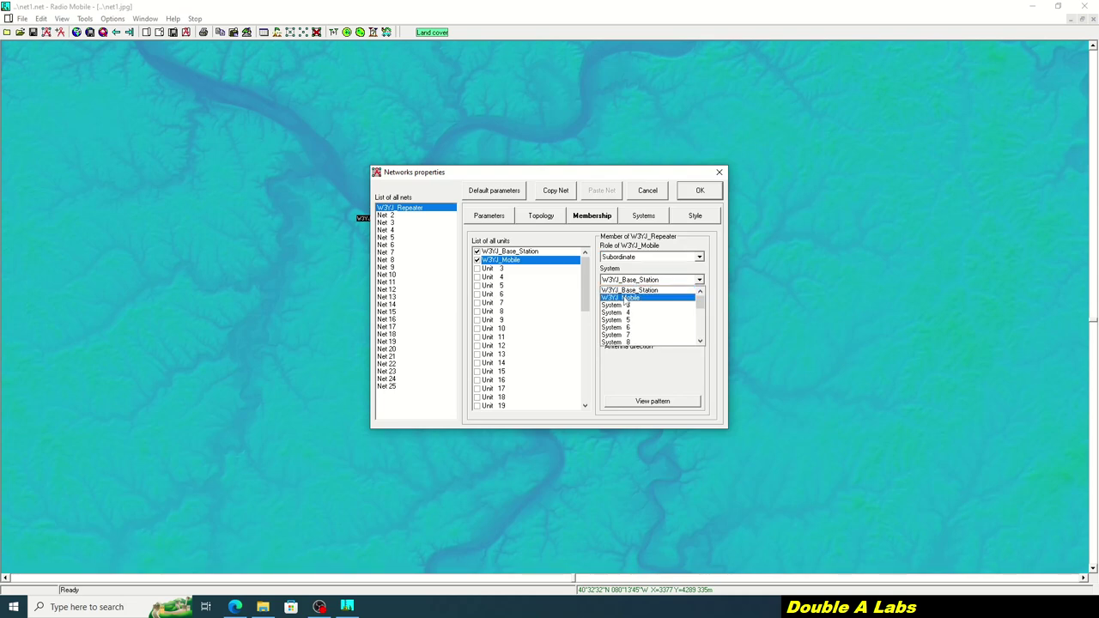
click(646, 298)
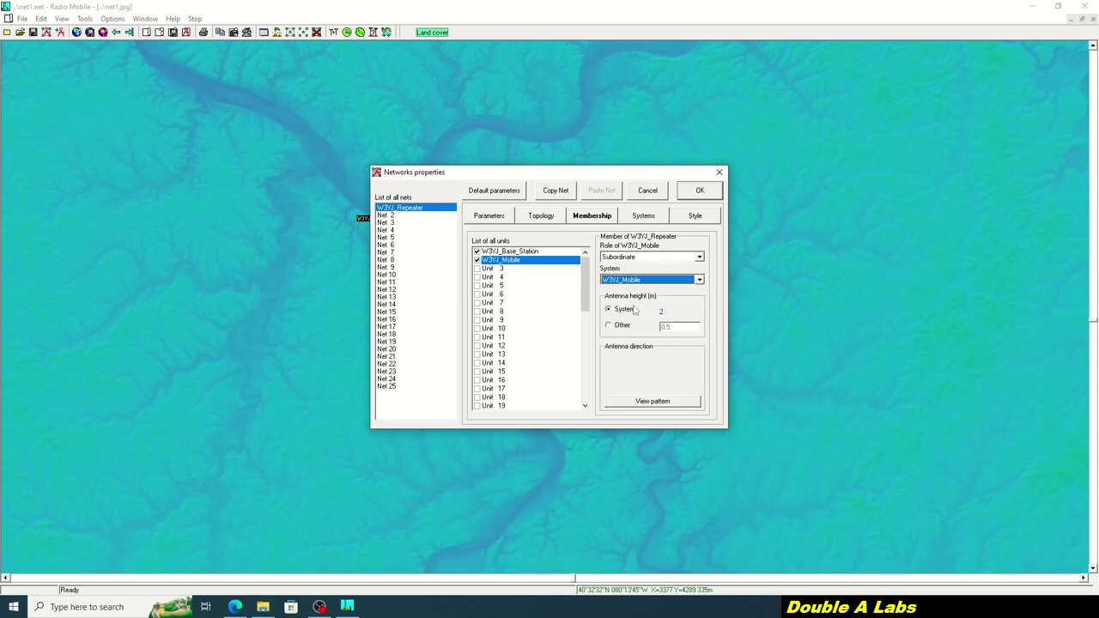
click(693, 194)
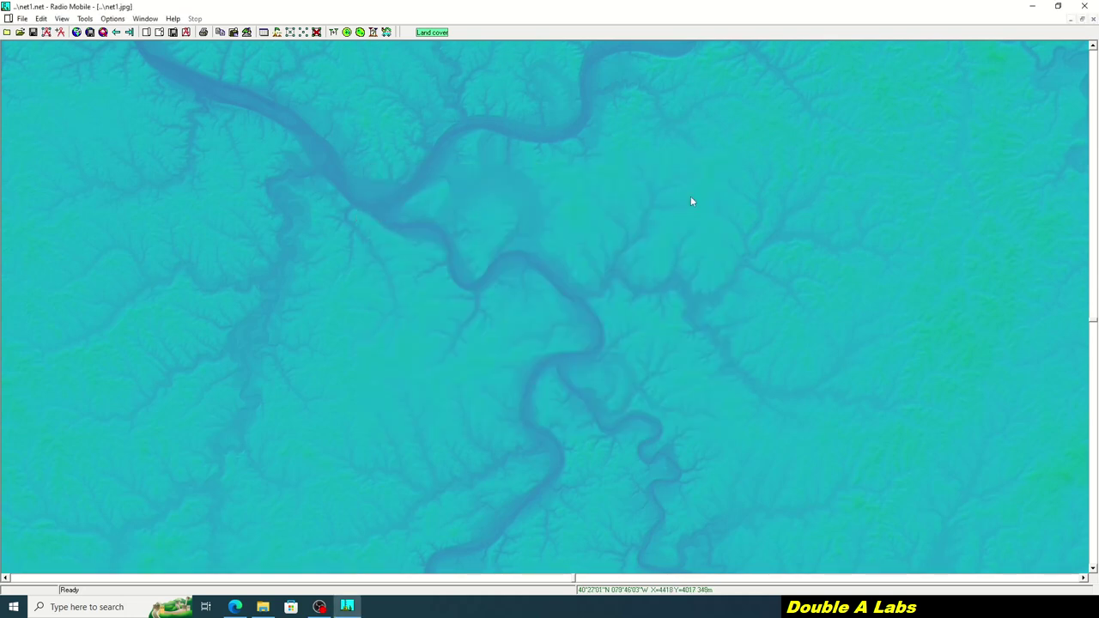
Save the networks, confirming the save of net1.net
click(22, 18)
click(77, 58)
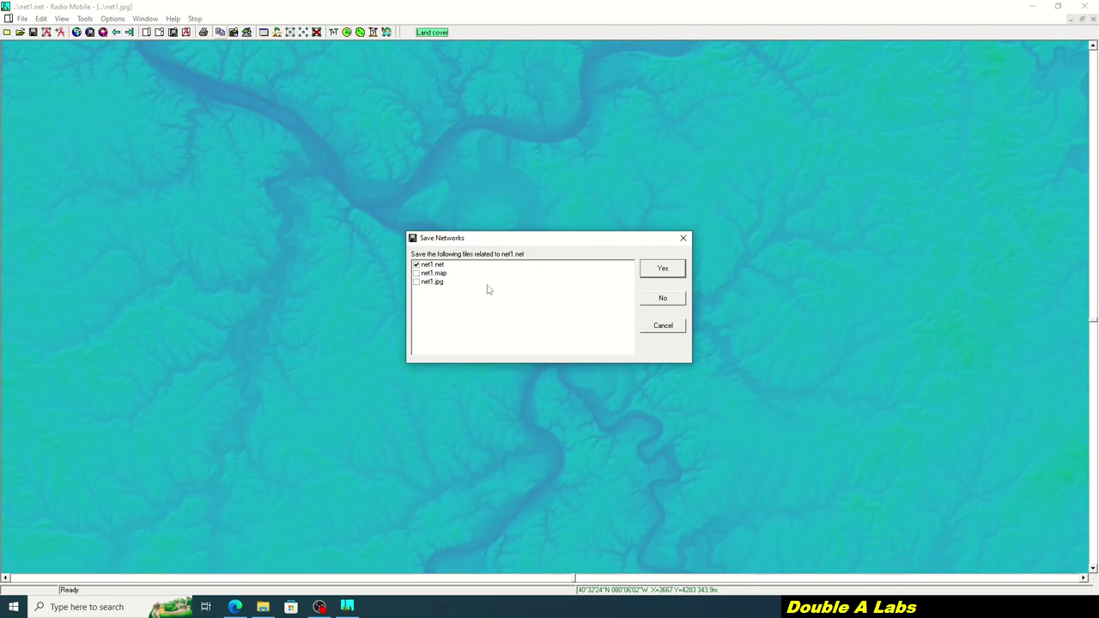
click(655, 269)
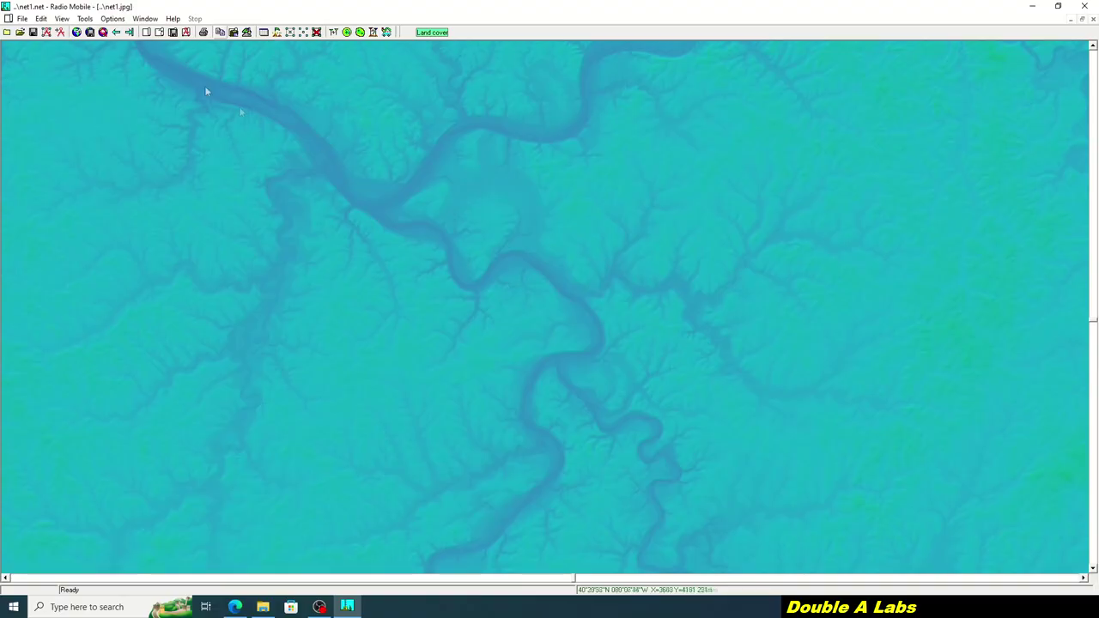
Set single polar coverage from W3YJ_Base_Station to W3YJ_Mobile on W3YJ_Repeater, worst case, Rainbow plot
click(84, 19)
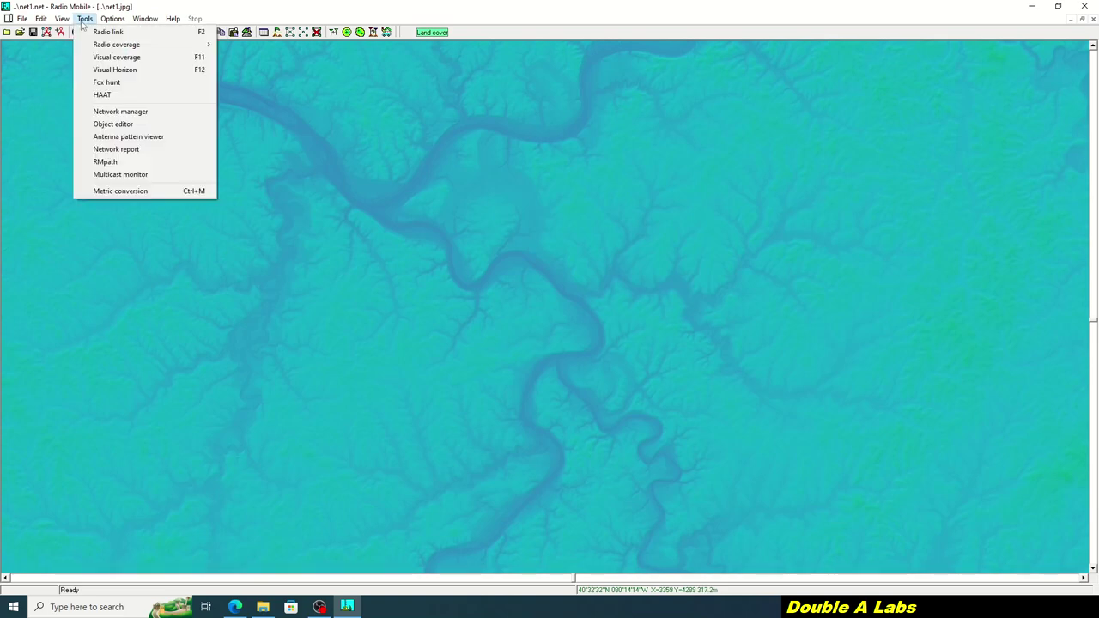
mouse_move(155, 46)
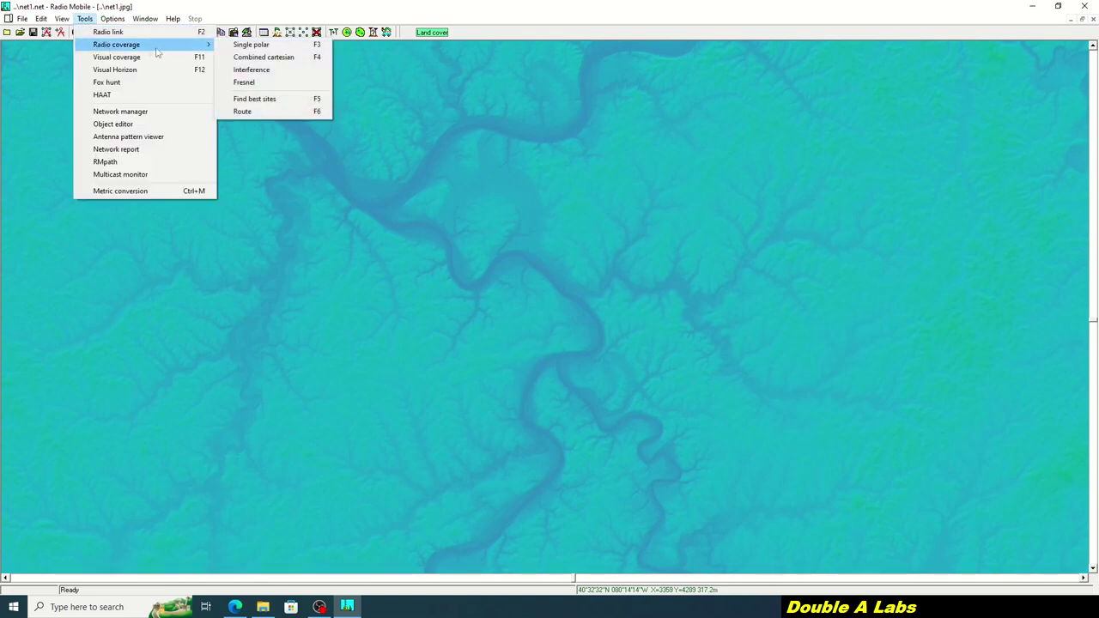
click(245, 48)
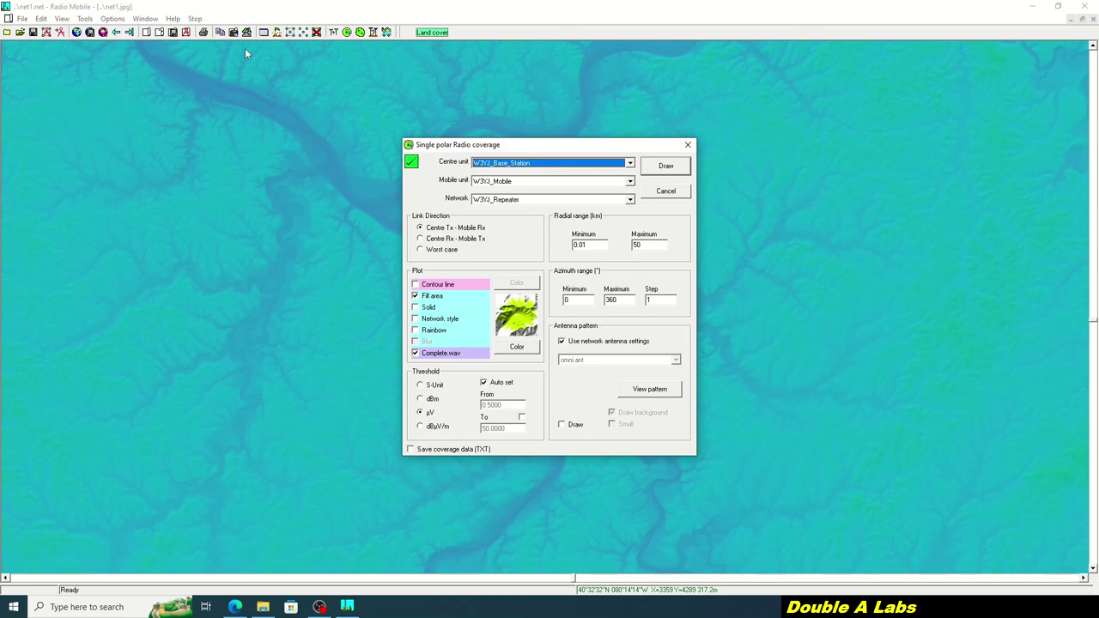
click(548, 165)
click(541, 170)
click(532, 183)
click(516, 193)
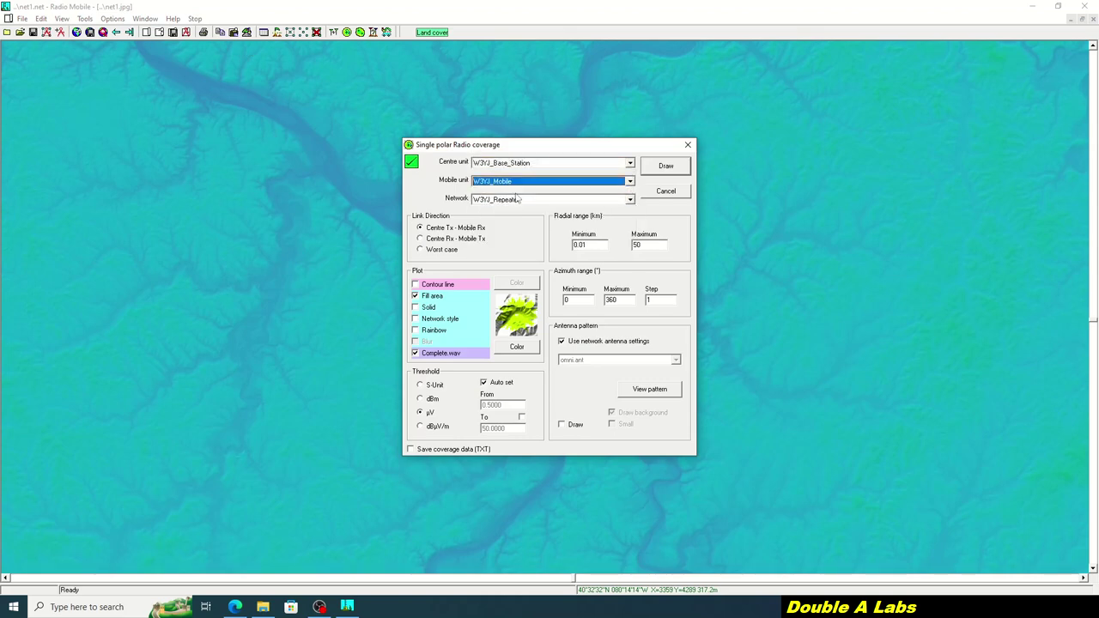
click(518, 201)
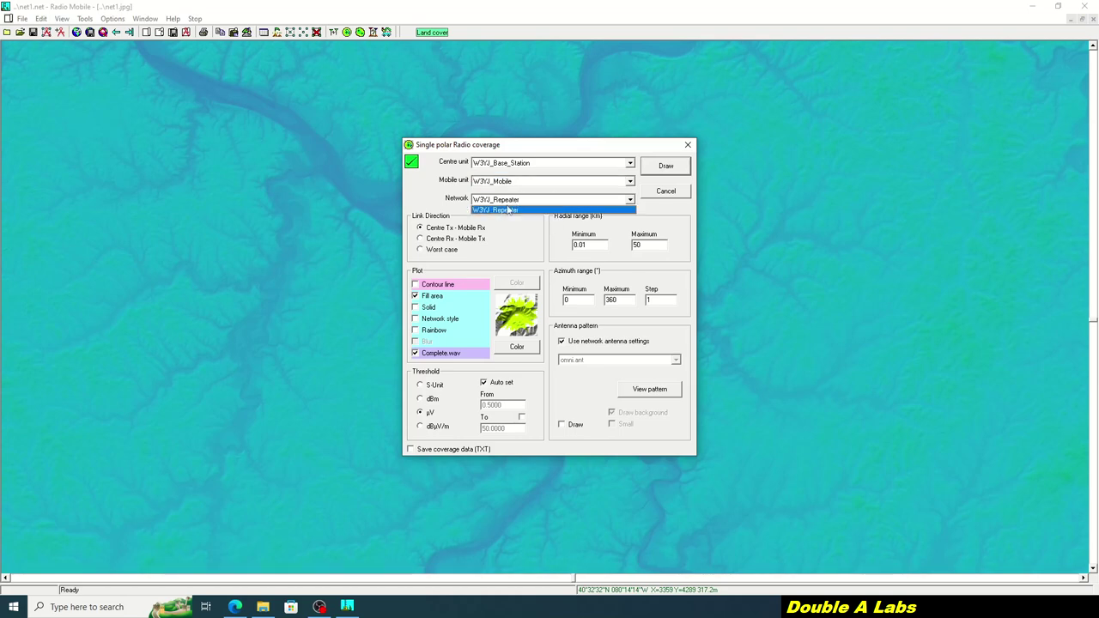
click(502, 211)
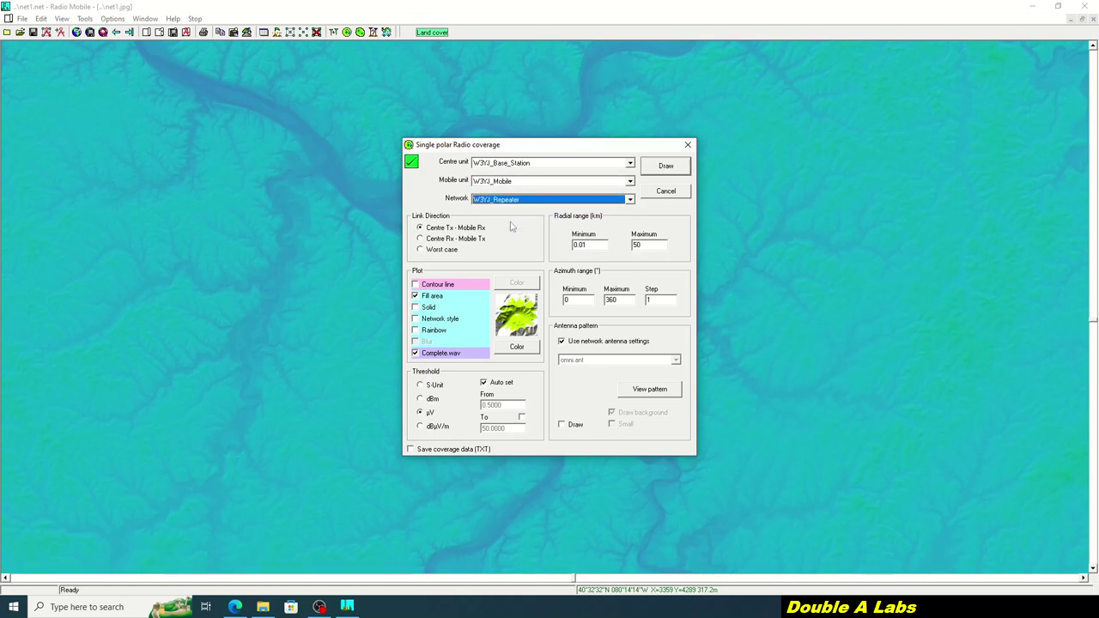
click(441, 251)
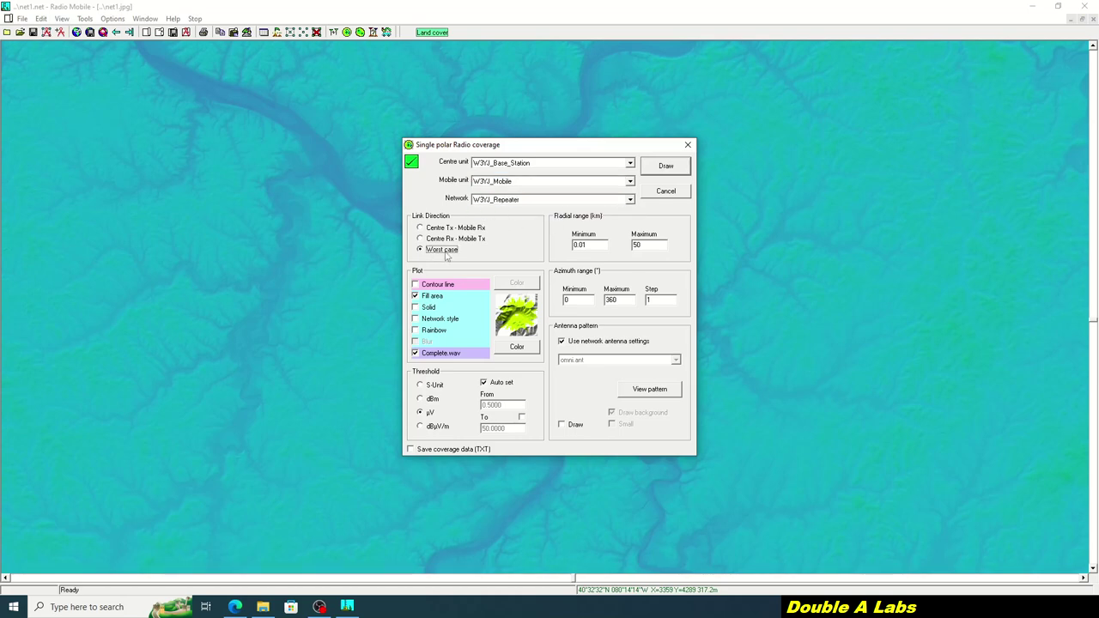
click(429, 331)
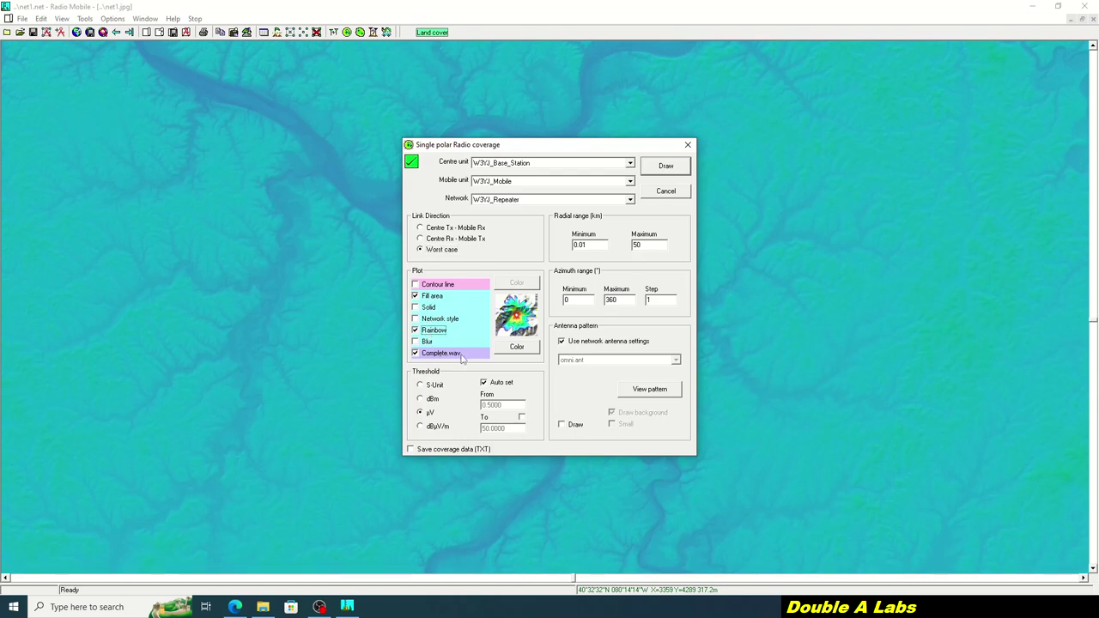
Reduce the rainbow colour scheme to 6 colours
click(519, 347)
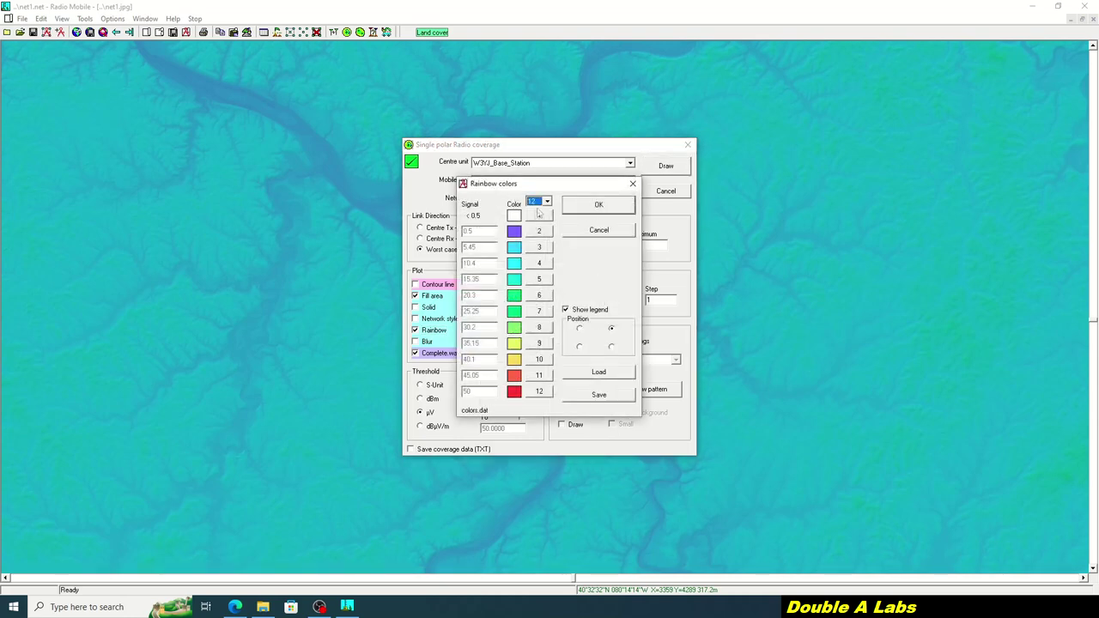
click(547, 203)
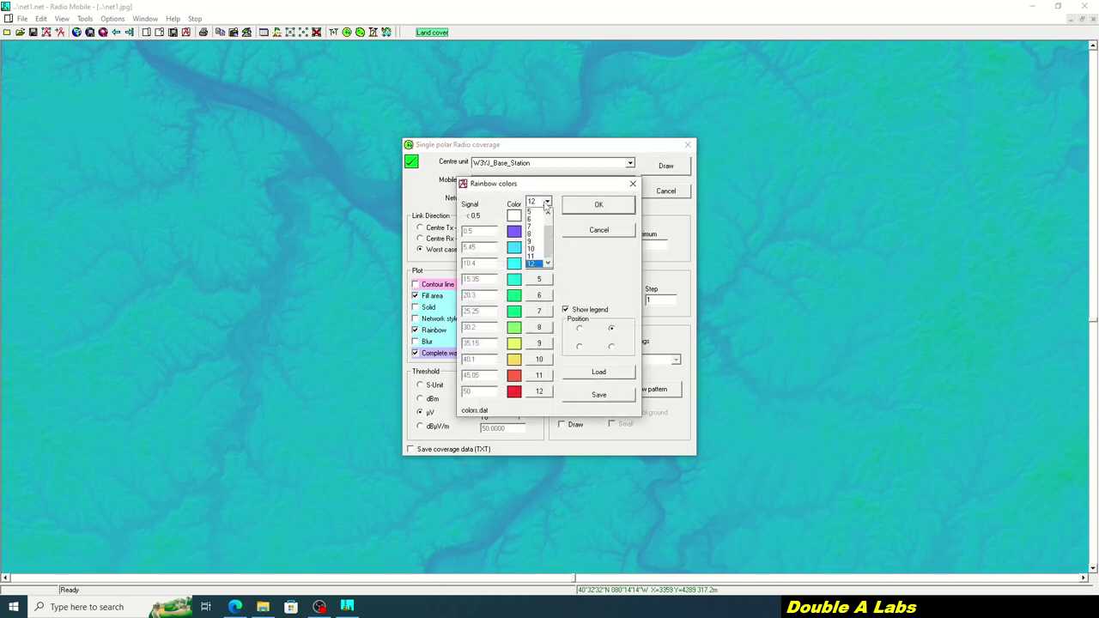
click(533, 219)
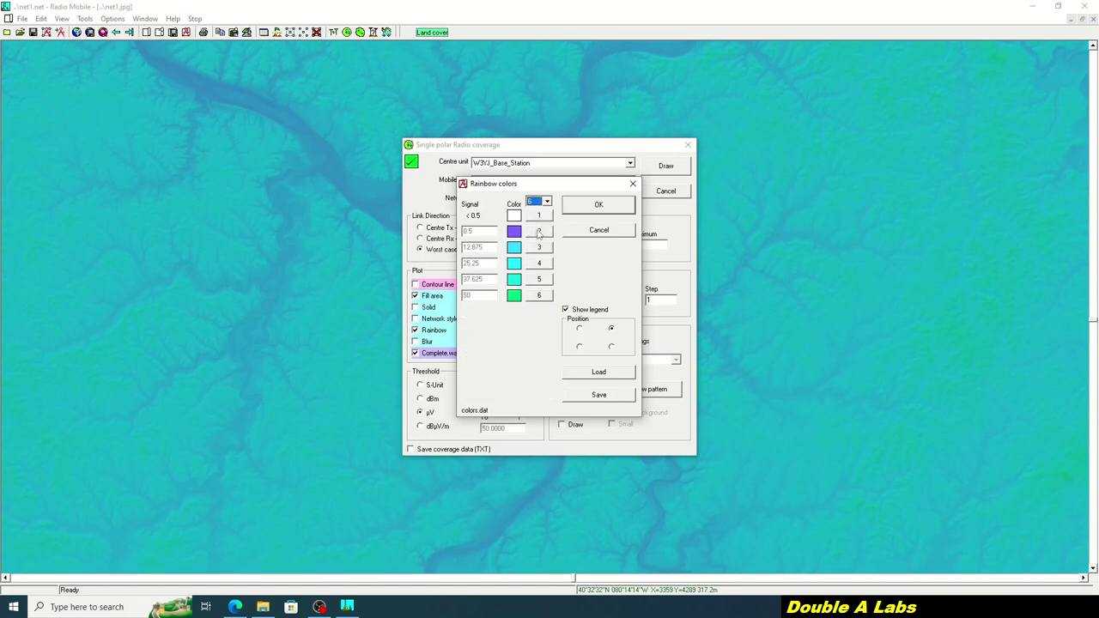
Set rainbow levels 1–3 to white, magenta and blue
click(538, 217)
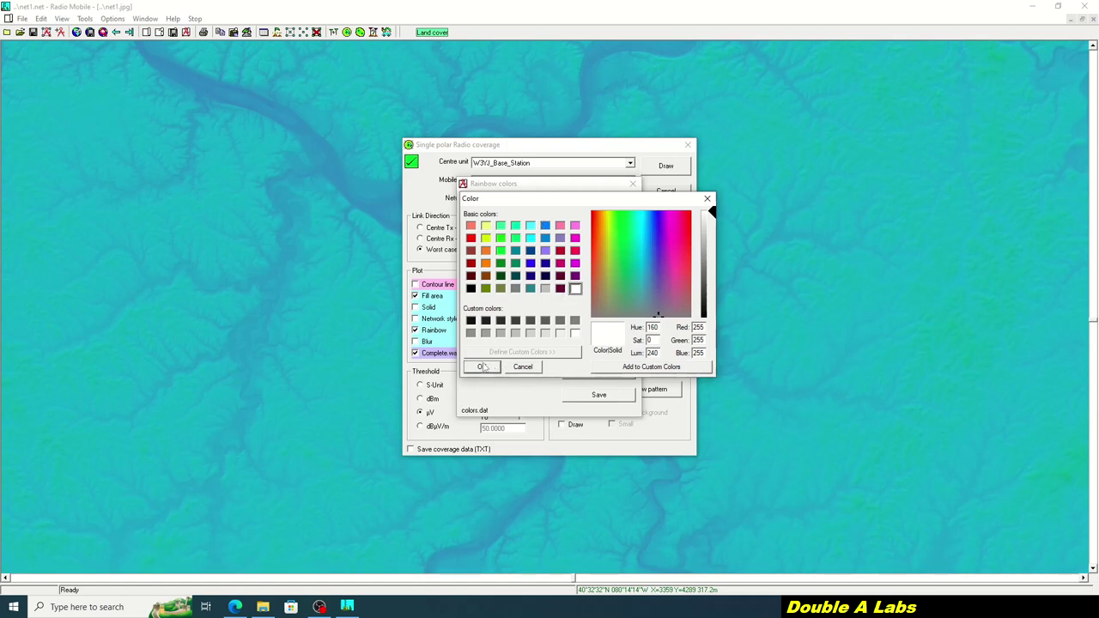
click(482, 367)
click(542, 237)
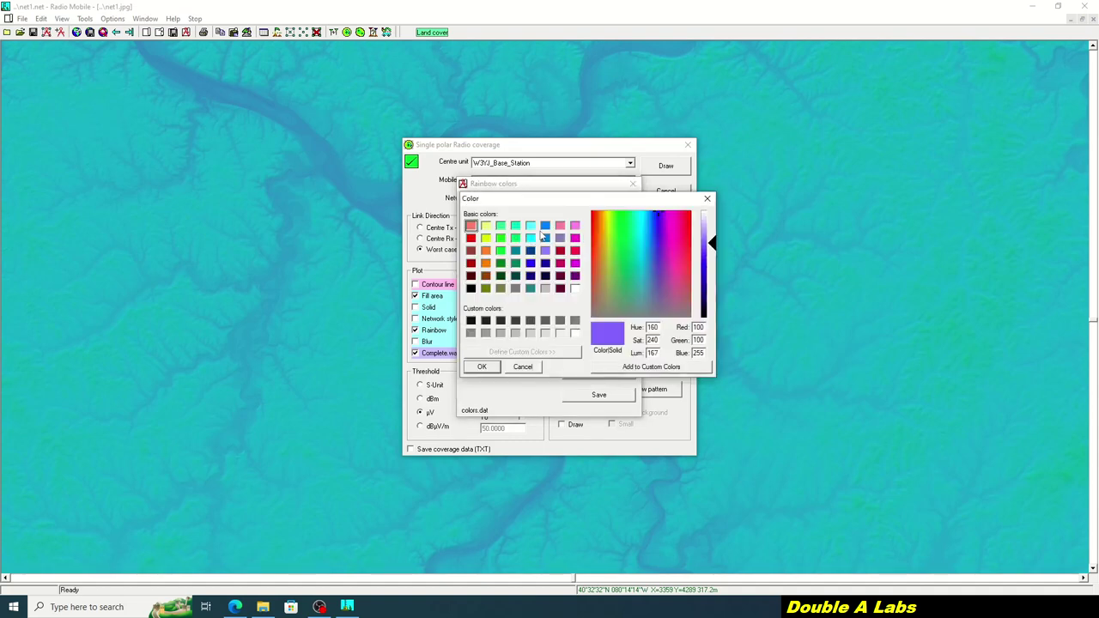
click(575, 237)
click(651, 367)
click(482, 367)
click(542, 249)
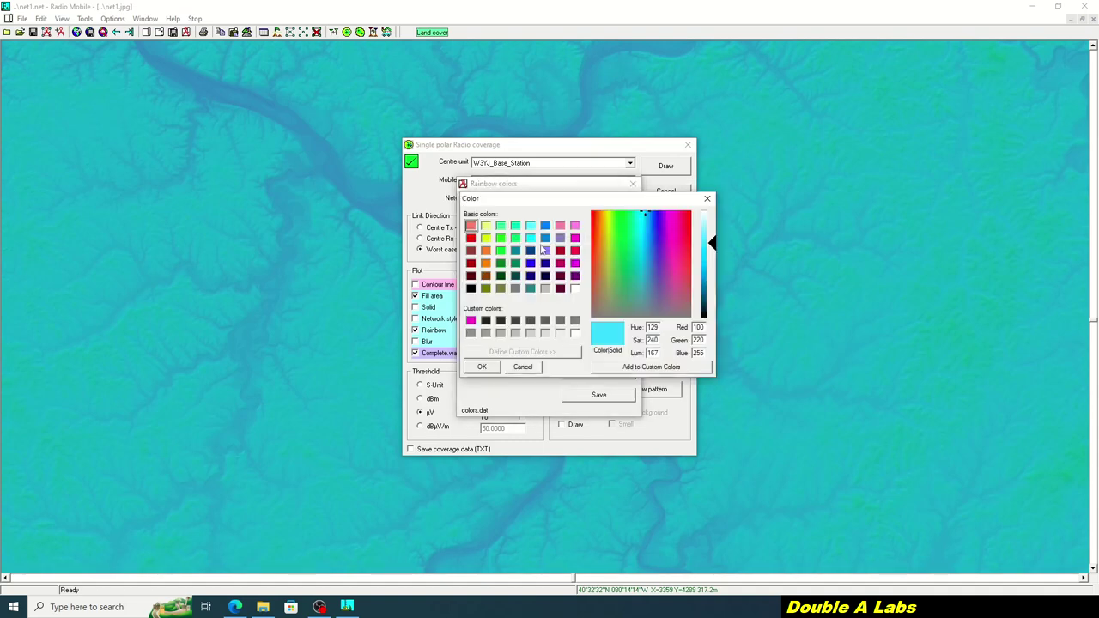
click(530, 263)
key(Return)
click(532, 267)
Set rainbow levels 4–6 to green, yellow-green and red
click(500, 250)
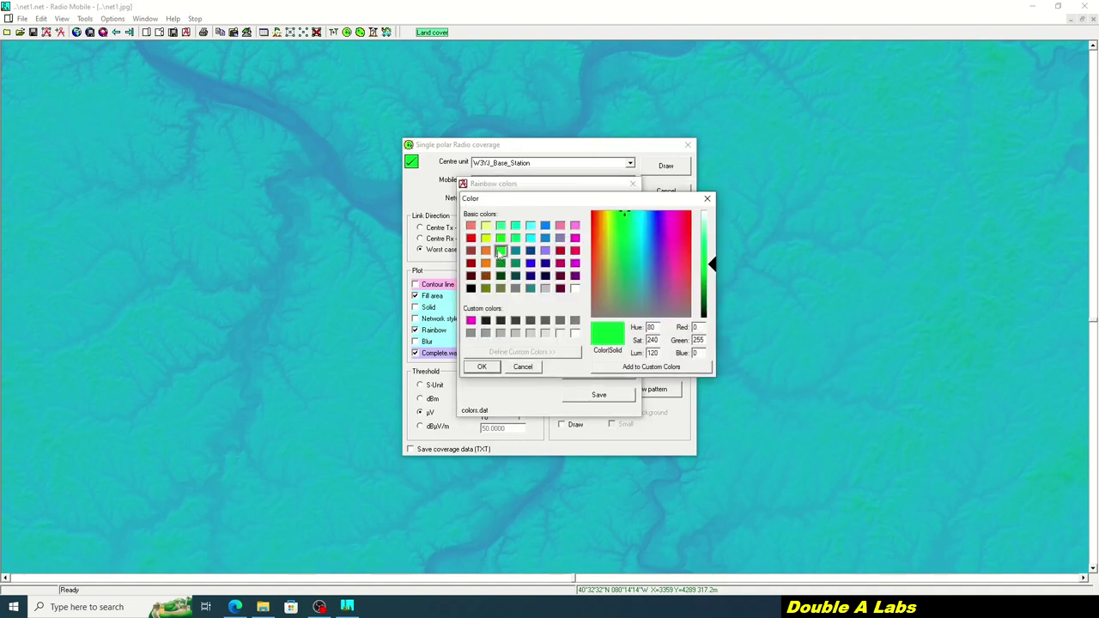
click(482, 367)
click(537, 285)
click(485, 237)
click(482, 367)
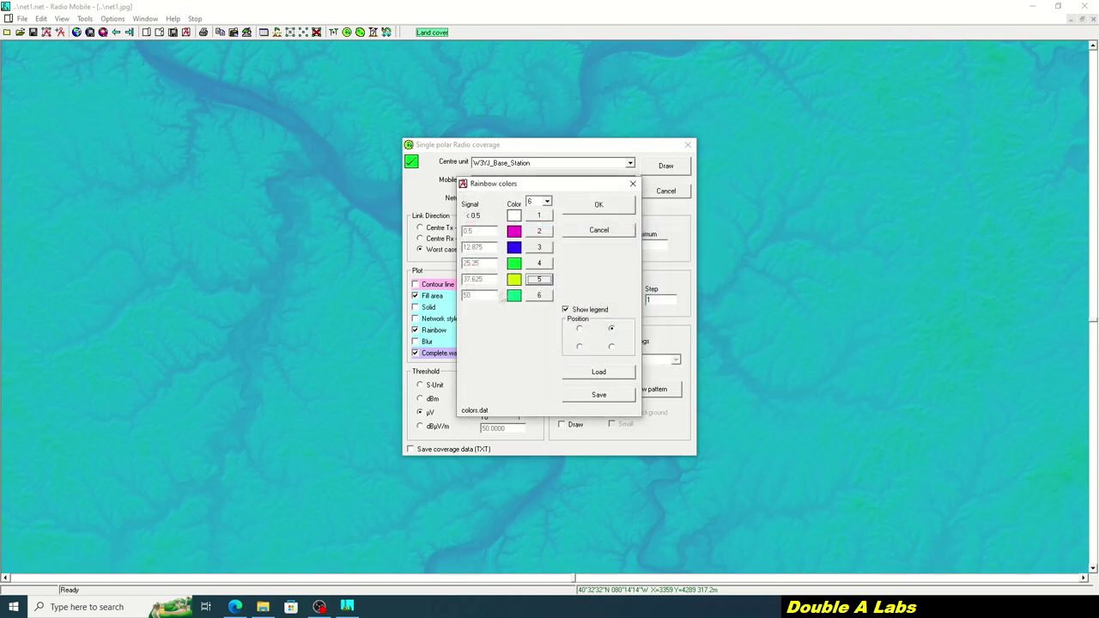
click(540, 294)
click(470, 238)
click(486, 367)
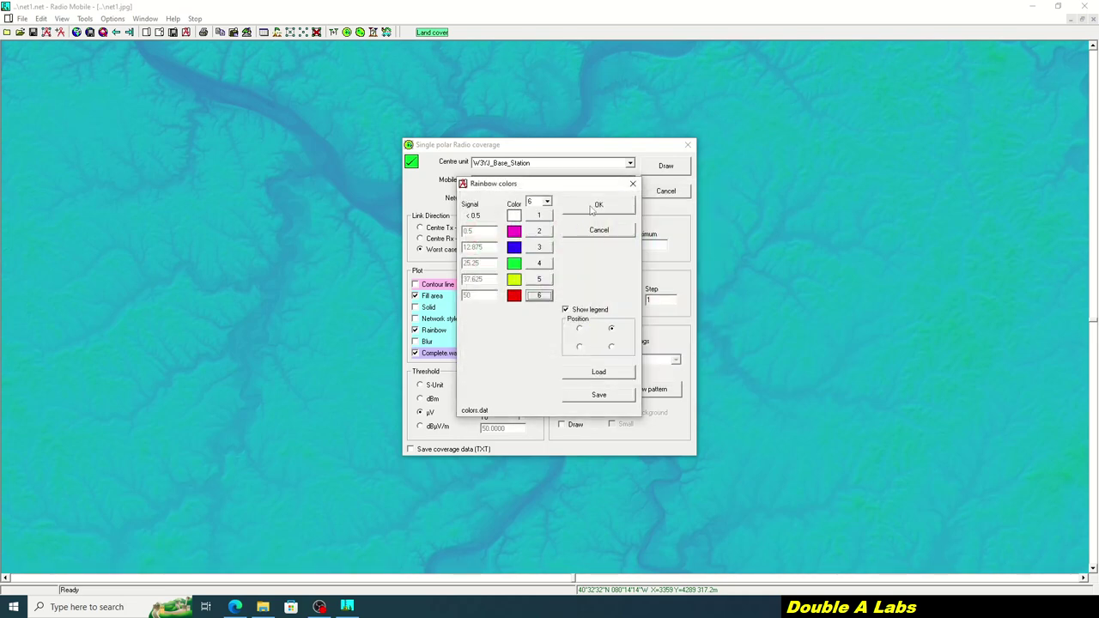
Save the palette as 6color-rainbow.dat and accept the six-colour rainbow
click(601, 396)
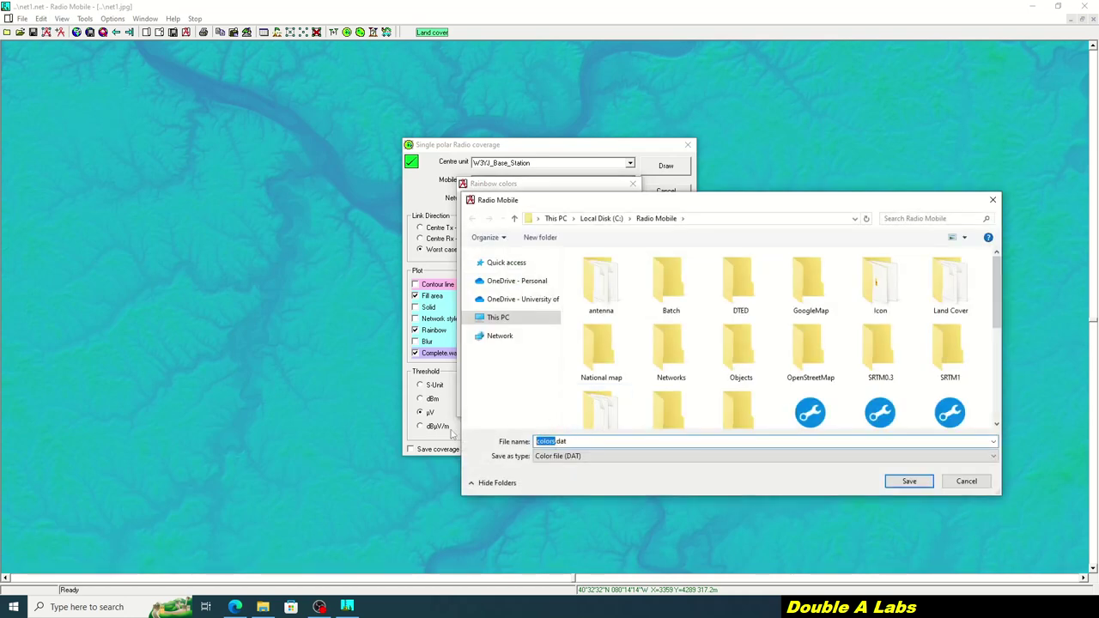
text(6color-rainbow)
key(Return)
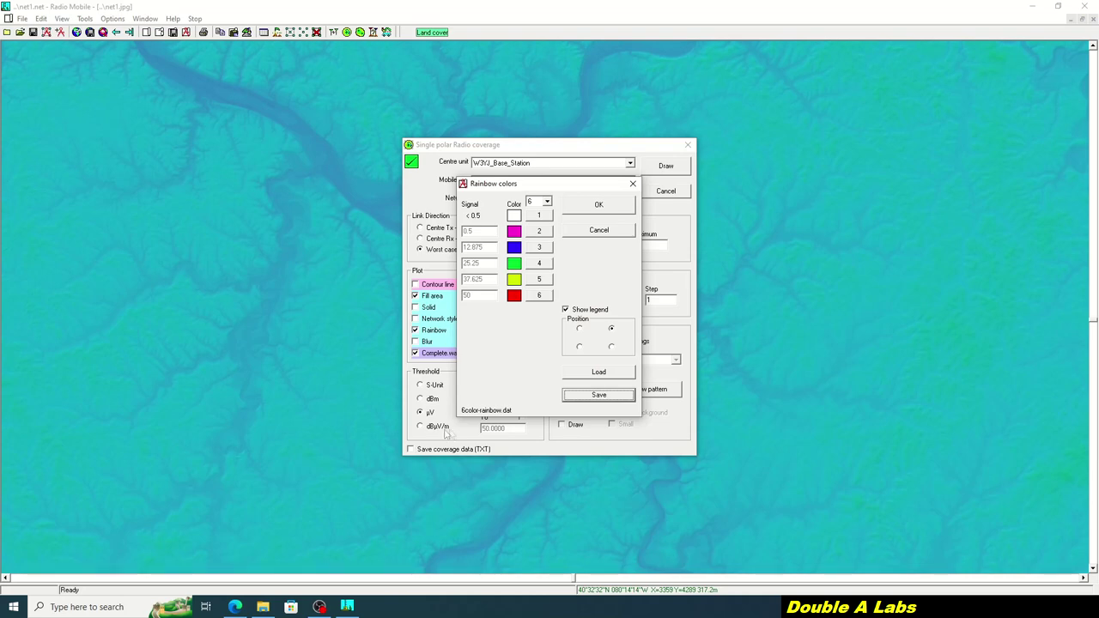
click(597, 208)
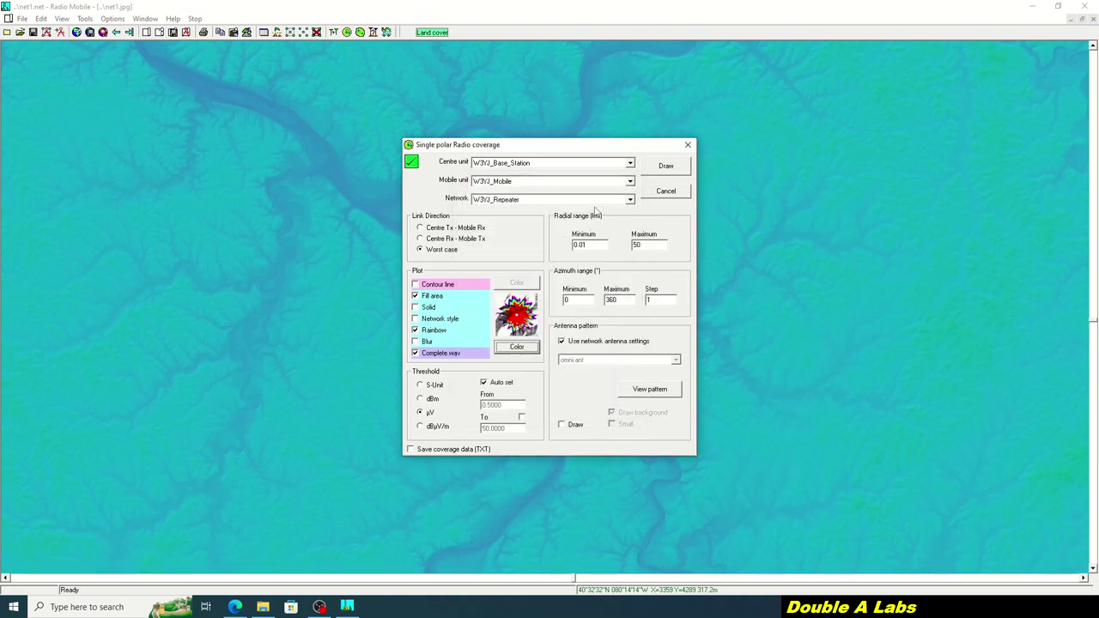
Measure the threshold in dBm with Auto set off, ranging from -120 to -60 dBm
click(433, 400)
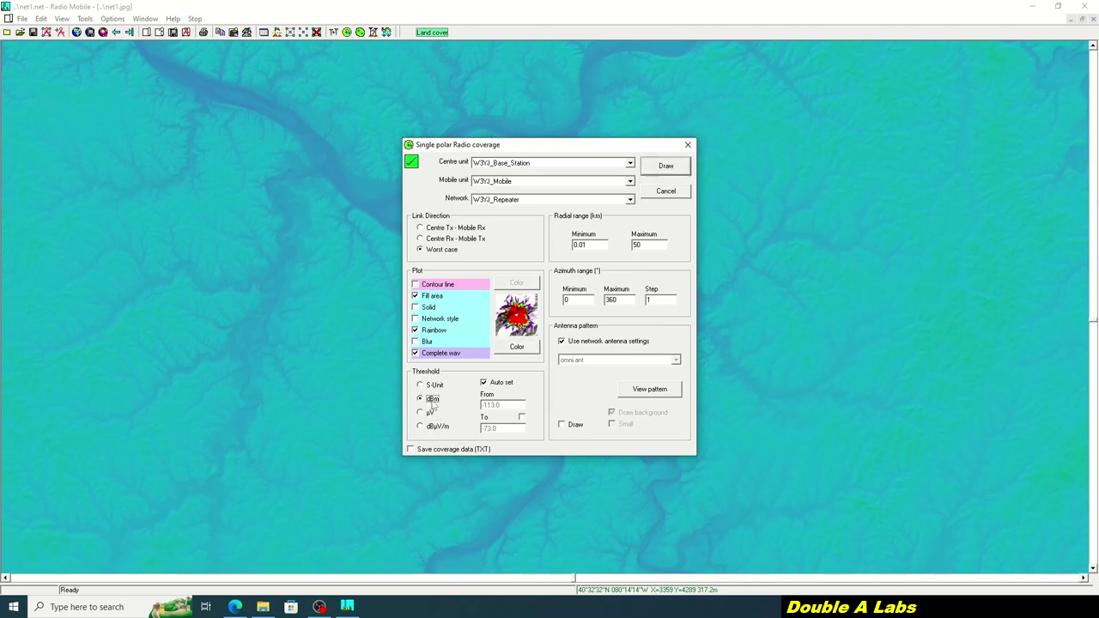
click(503, 386)
click(502, 383)
double_click(491, 404)
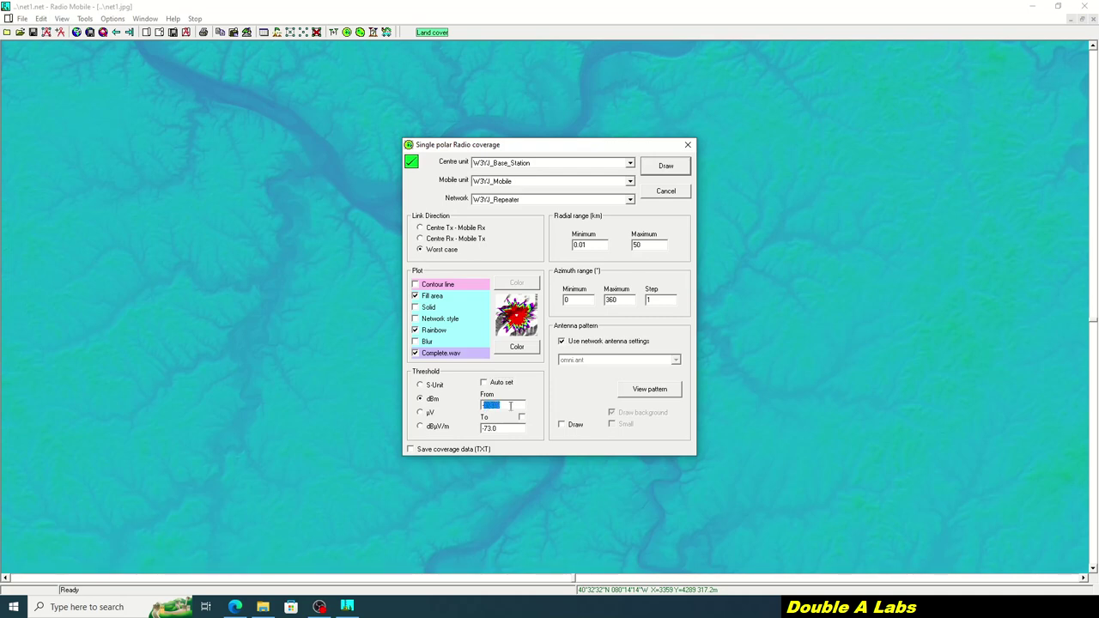
text(-120)
double_click(498, 429)
text(-60)
click(517, 347)
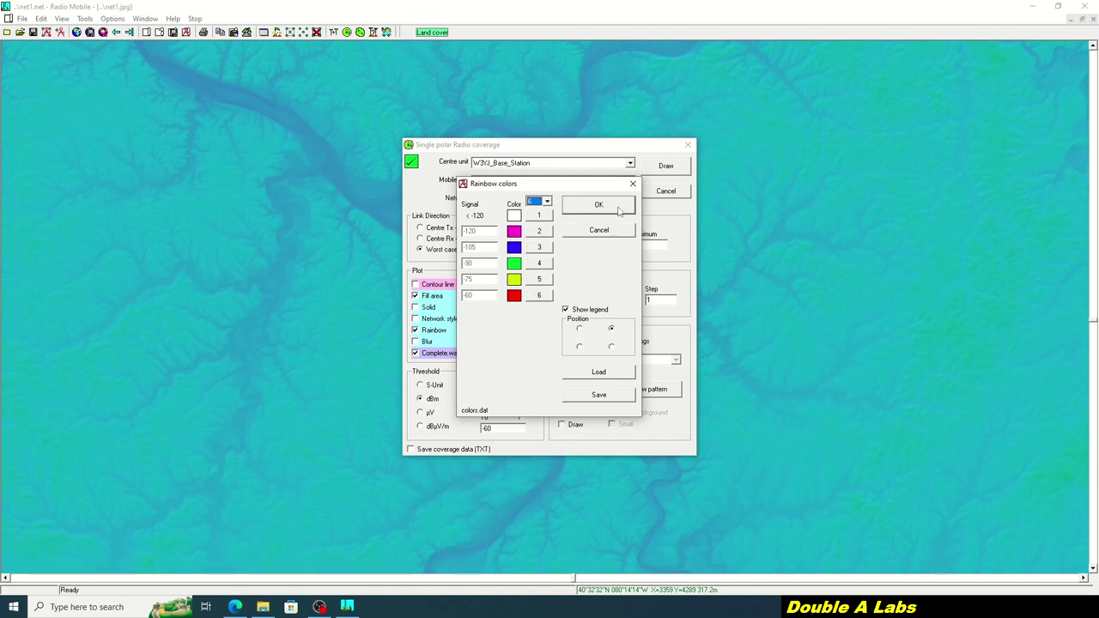
click(618, 209)
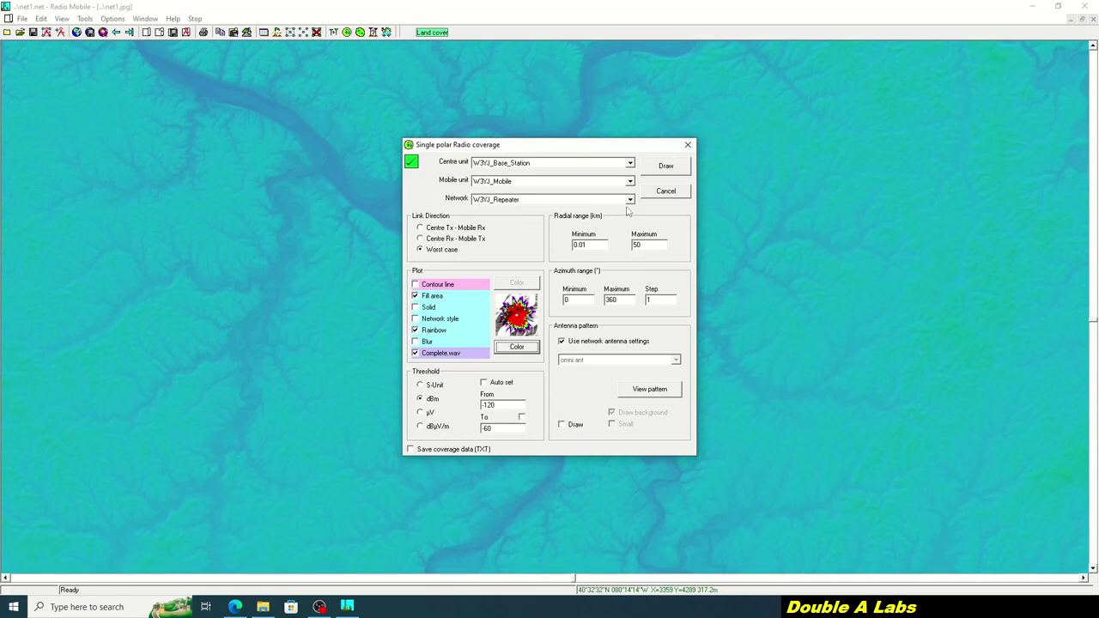
Set the radial range to 1 km minimum and 15 km maximum, then draw the coverage
drag(605, 245, 571, 246)
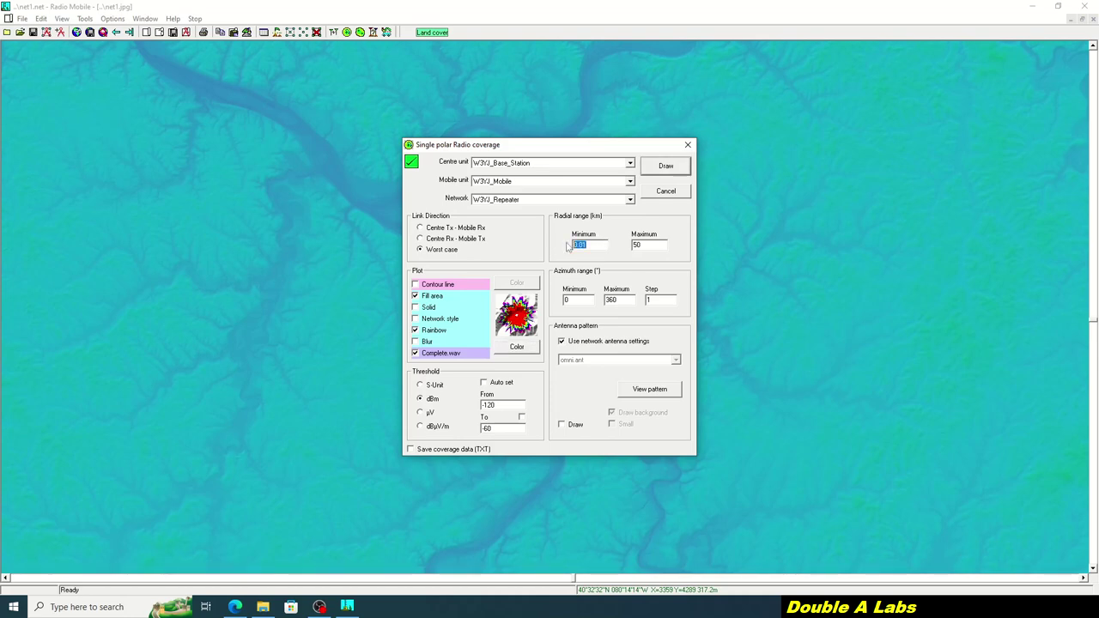
text(1)
drag(646, 245, 634, 245)
text(15)
click(667, 169)
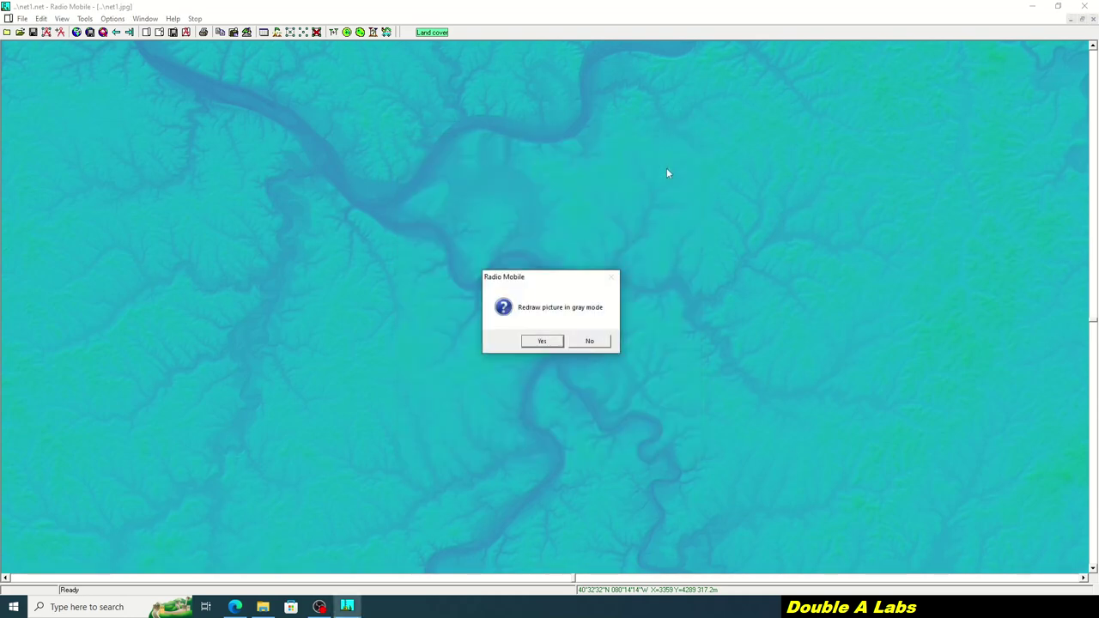
Redraw the map in gray mode, keep the coverage in the current picture, and pan around it
click(542, 341)
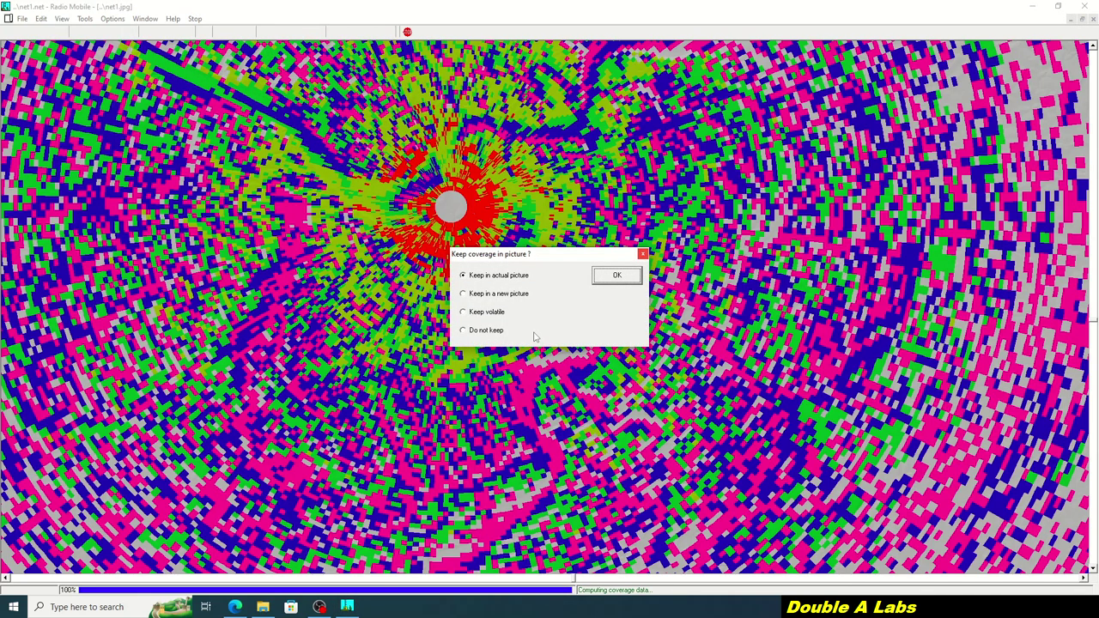
click(627, 281)
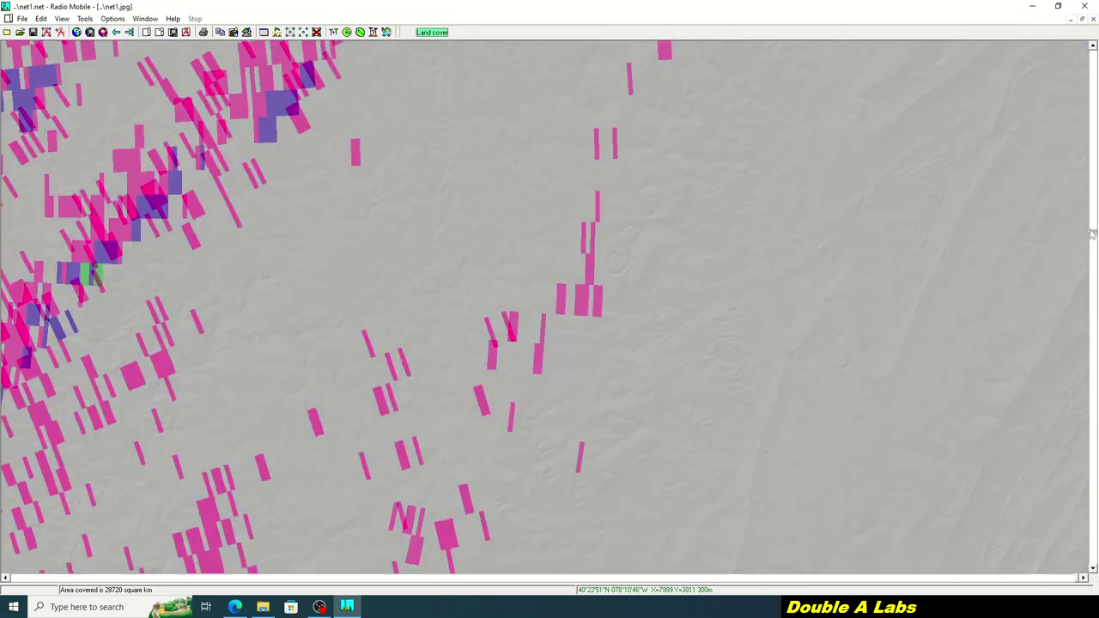
drag(1092, 234, 1093, 65)
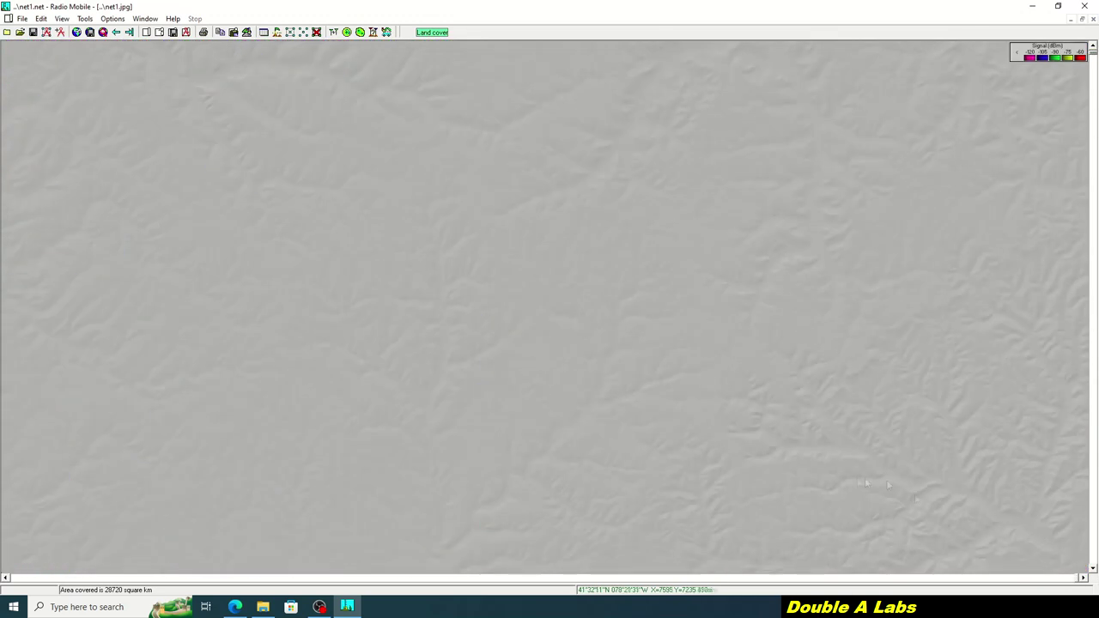
drag(1078, 578, 532, 578)
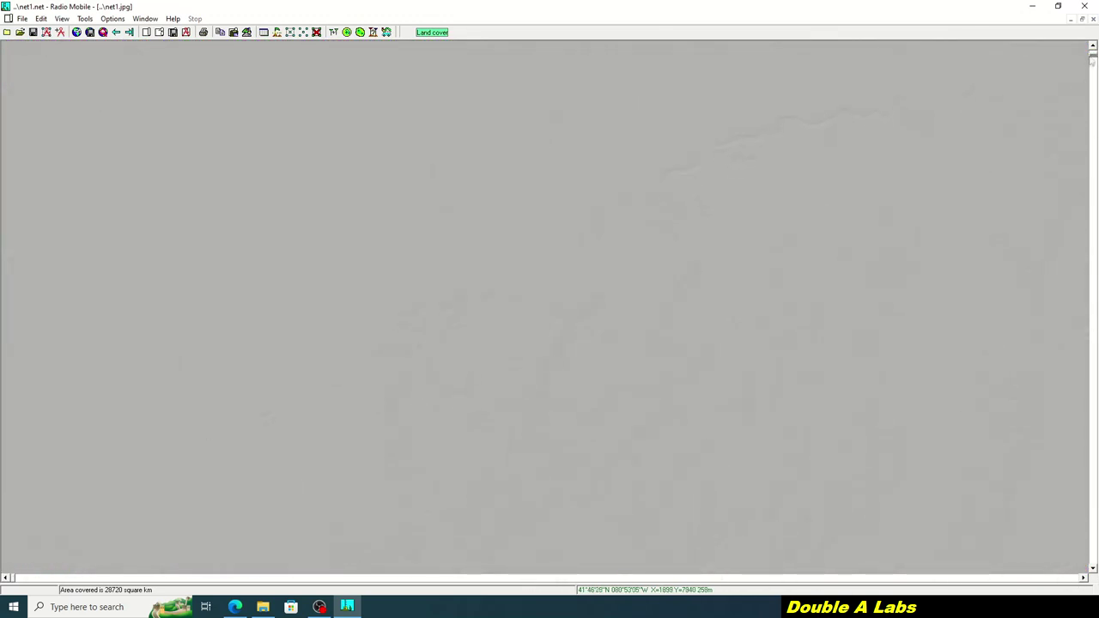
drag(1092, 53, 1093, 300)
drag(533, 578, 601, 578)
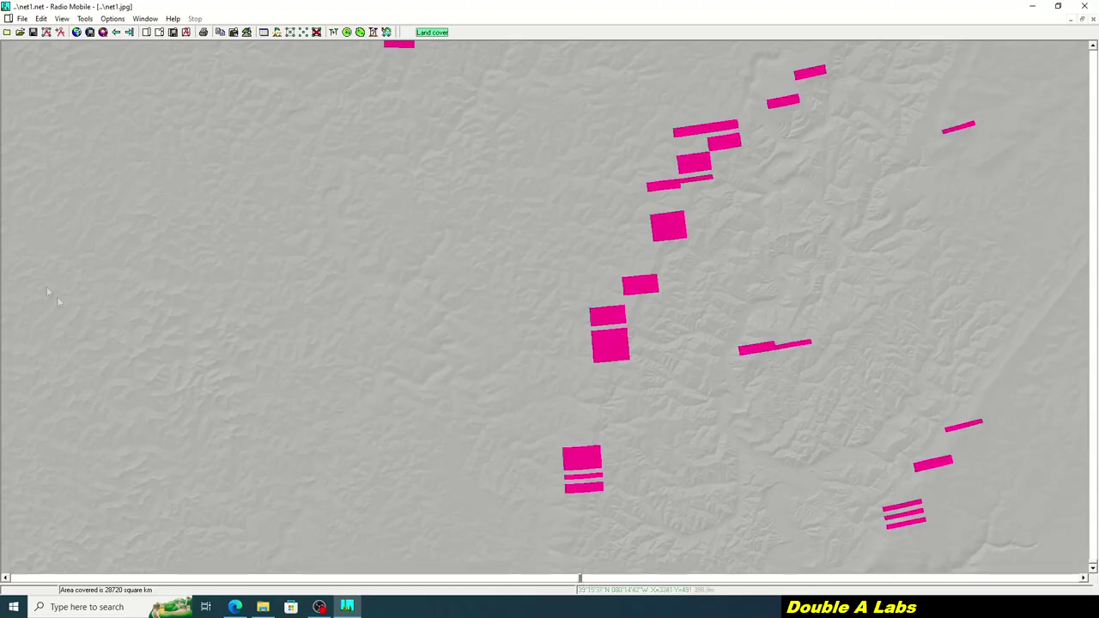
Redraw the net1 map picture in White mode, then head to Radio coverage tools
click(23, 19)
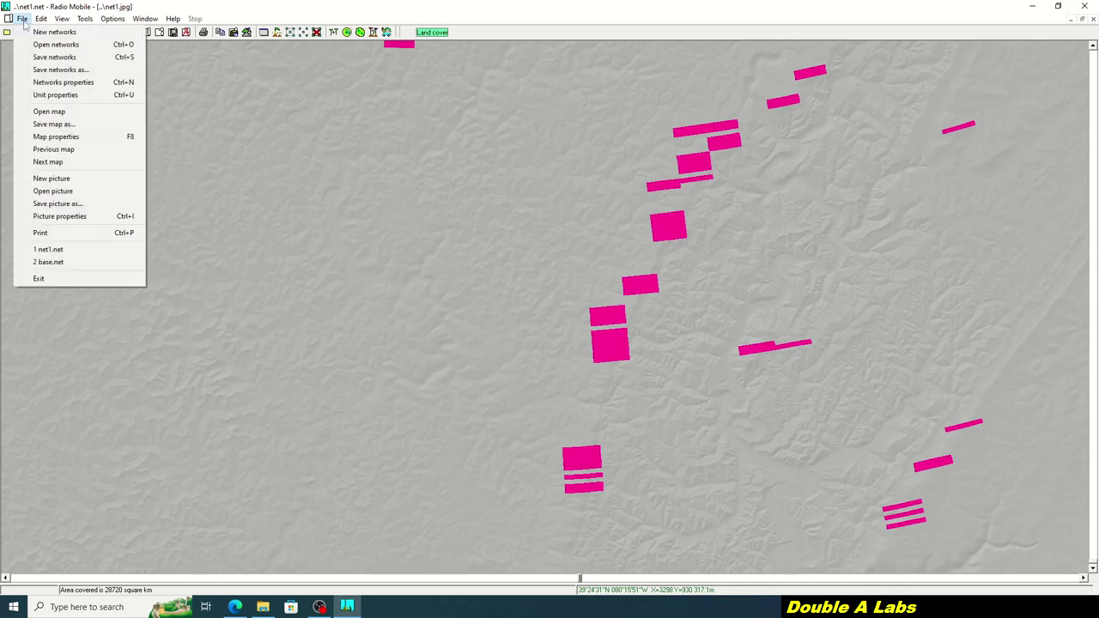
click(59, 217)
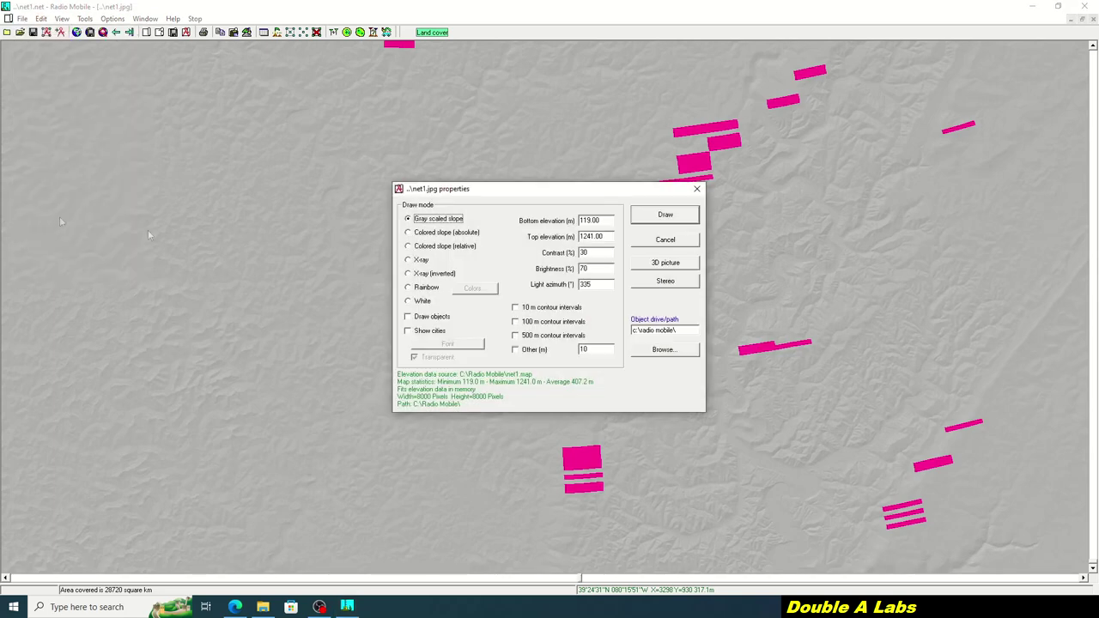
click(423, 303)
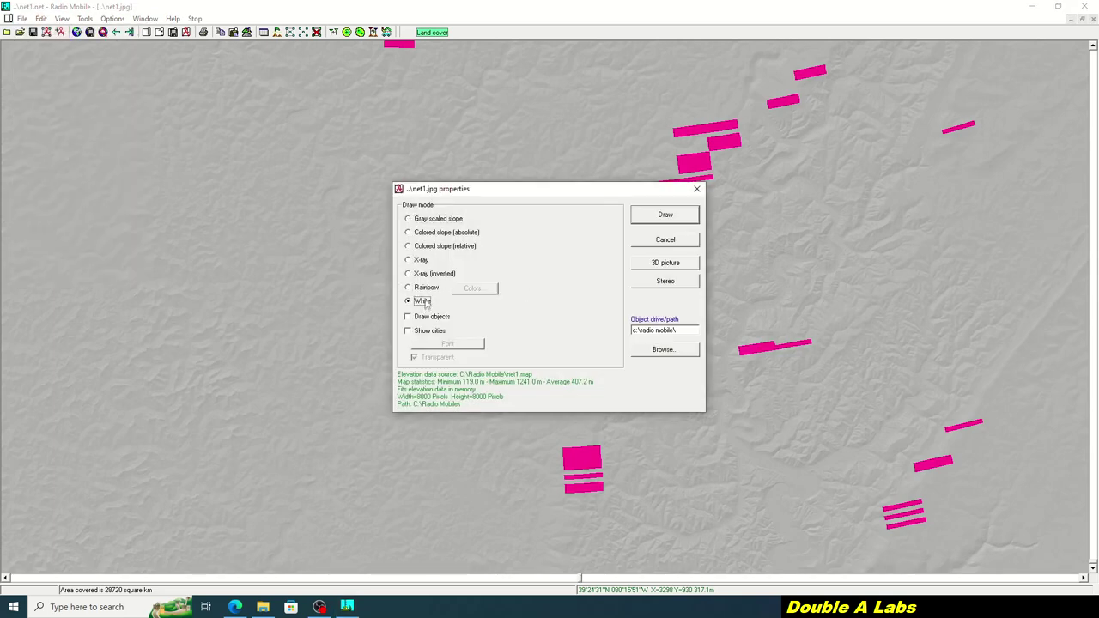
click(688, 220)
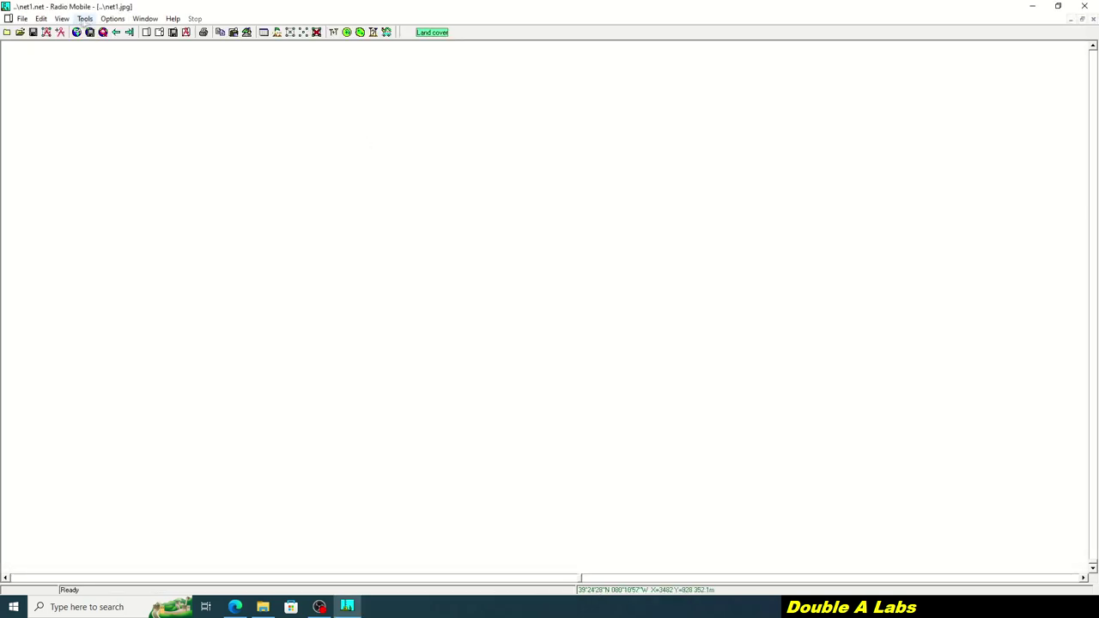
click(86, 19)
mouse_move(129, 44)
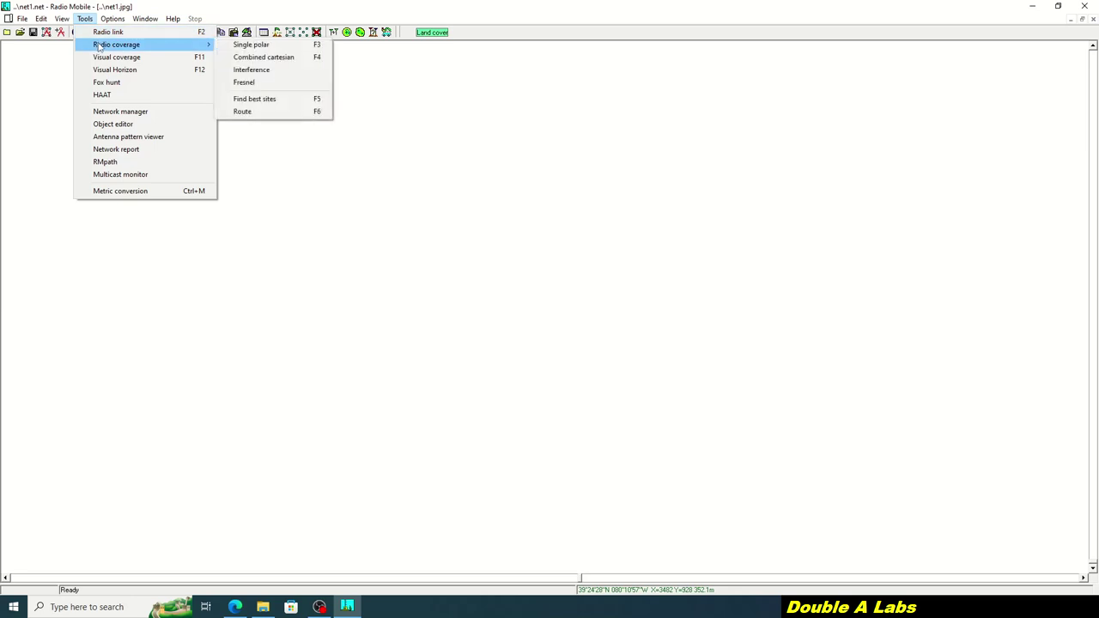
Draw Single polar coverage with step 0.05, minimum 0.05 km and maximum 15 km
click(268, 47)
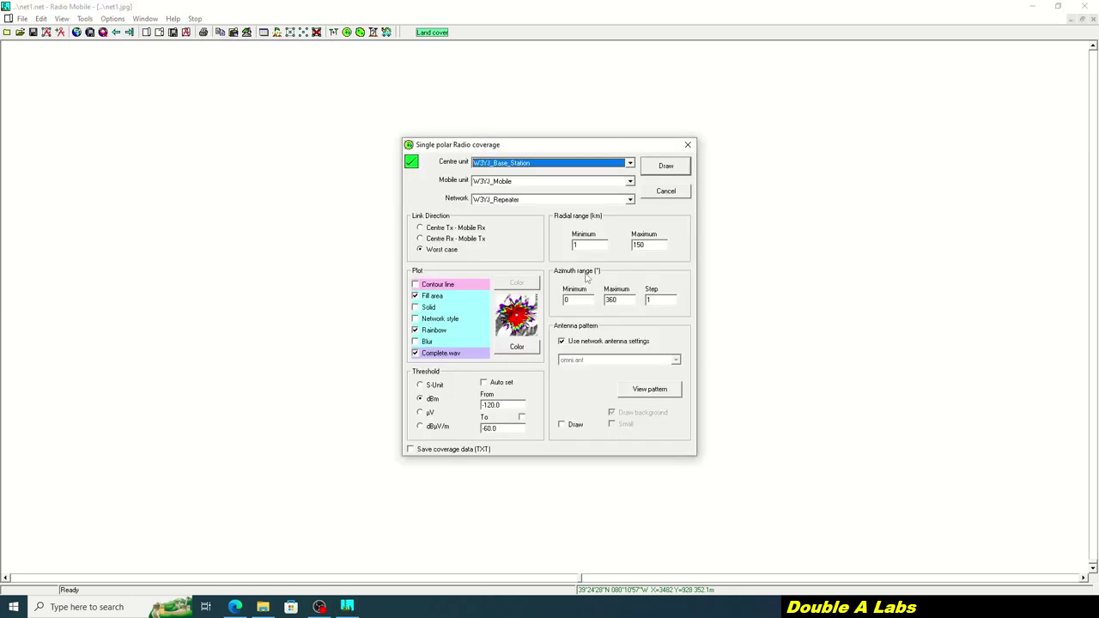
double_click(658, 301)
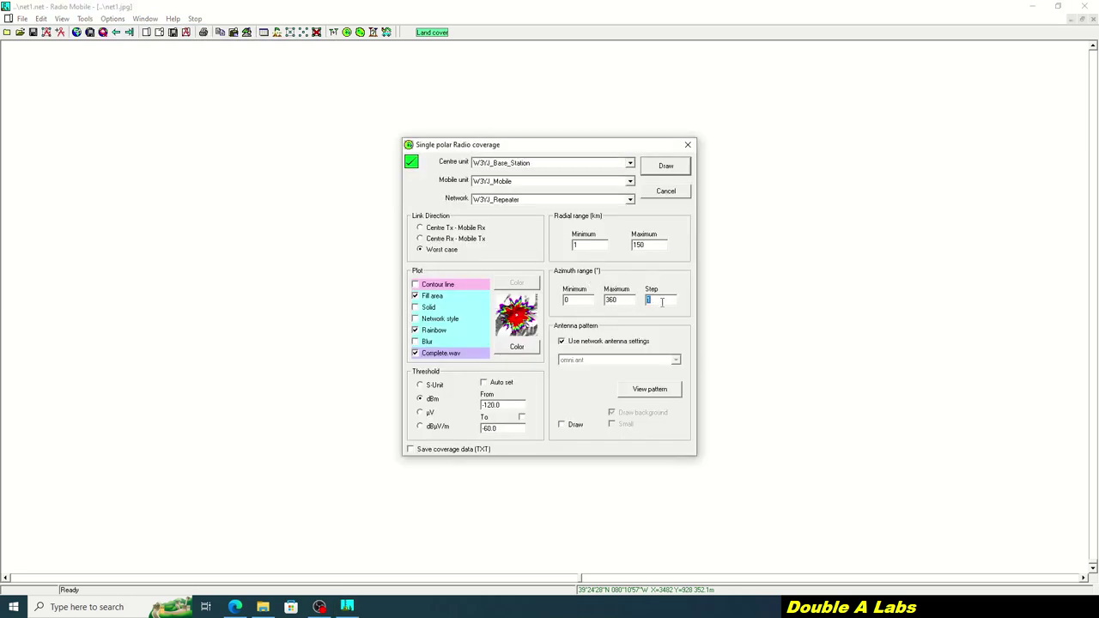
text(0.05)
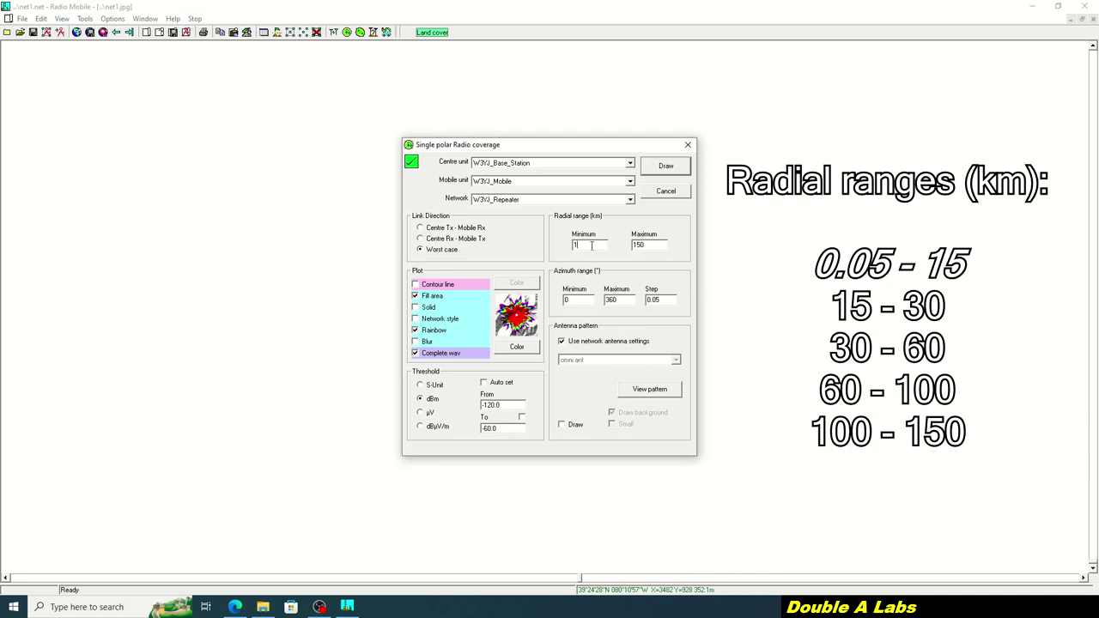
text(0.05)
double_click(657, 245)
text(15)
click(668, 167)
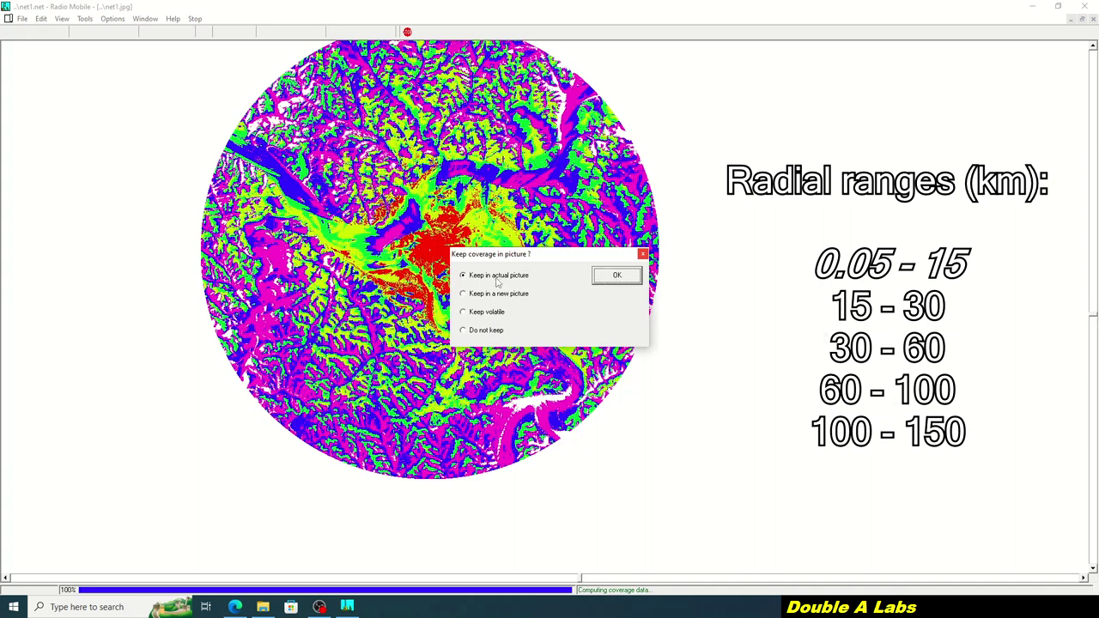
Keep the first ring, then draw and keep the 15–30 km coverage ring
click(631, 277)
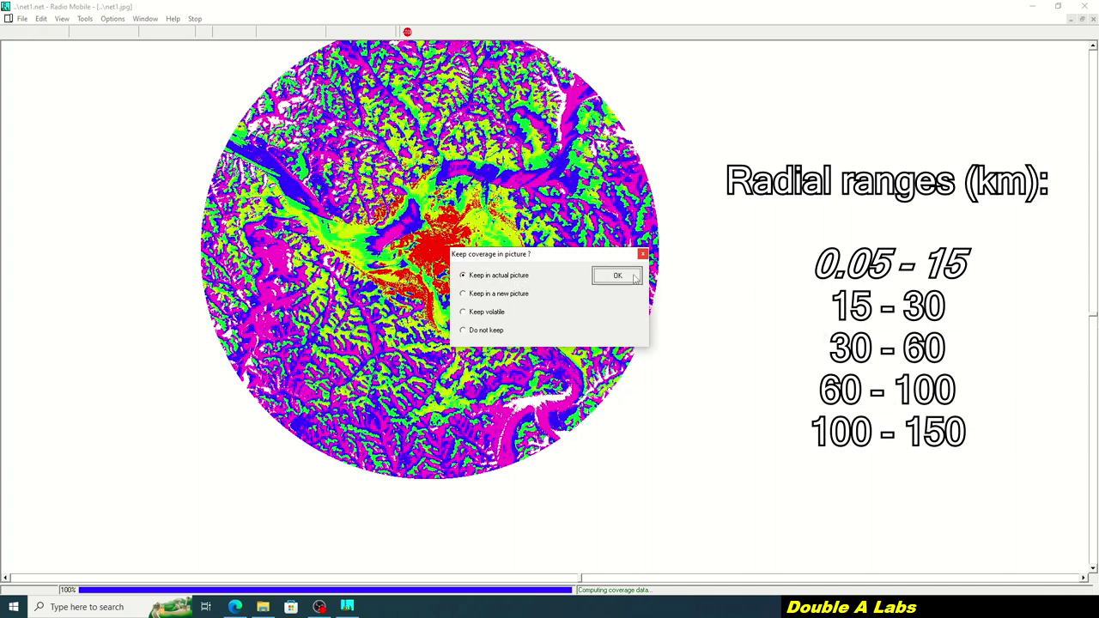
click(84, 18)
mouse_move(103, 46)
click(258, 49)
double_click(593, 247)
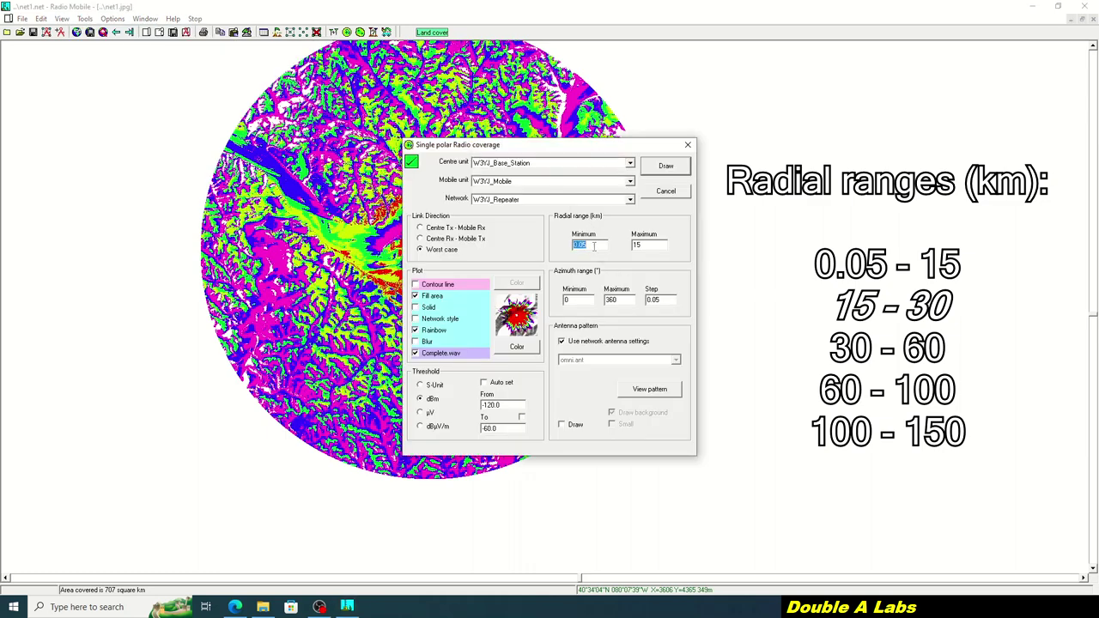
text(15)
double_click(659, 245)
text(30)
click(659, 164)
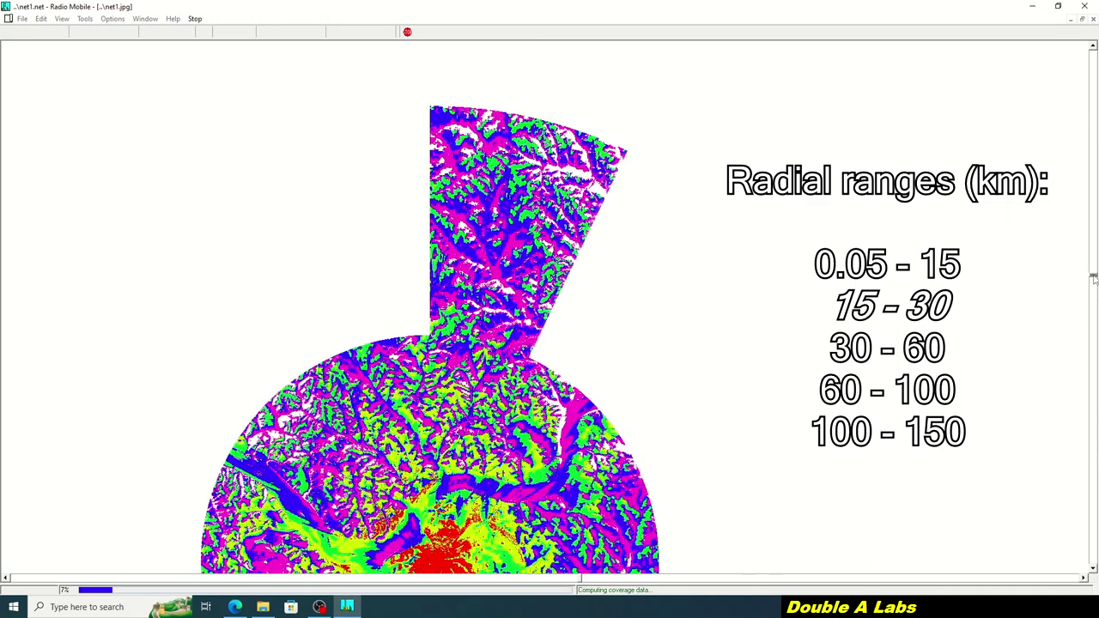
key(Return)
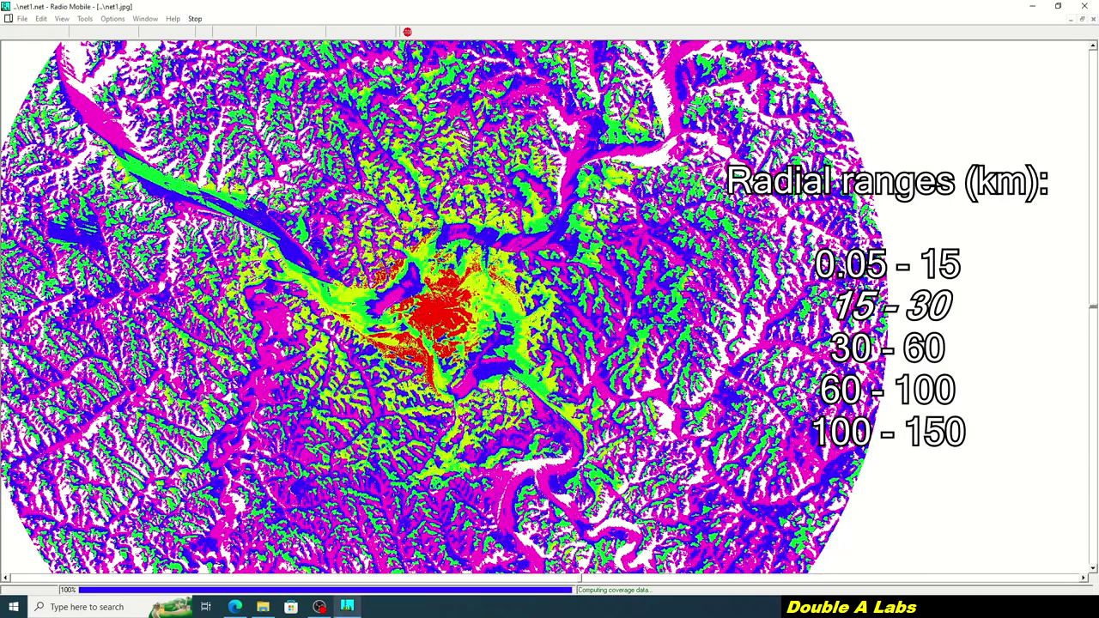
Draw the 30–60 km coverage ring and keep it in the picture
click(85, 18)
mouse_move(111, 43)
click(246, 41)
text(30)
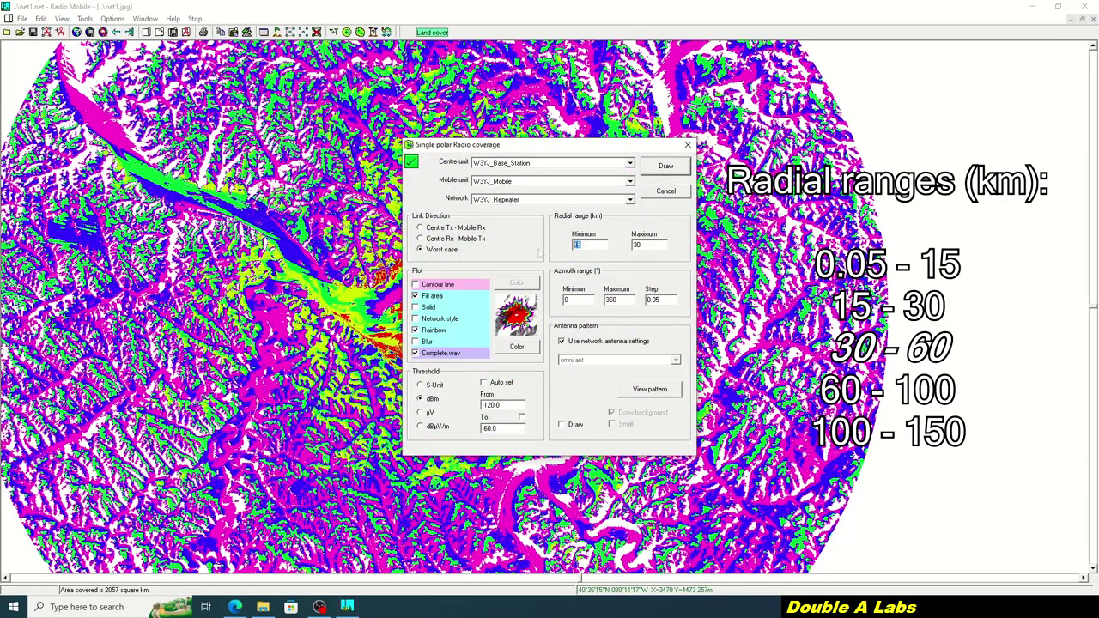
double_click(637, 245)
text(60)
click(666, 166)
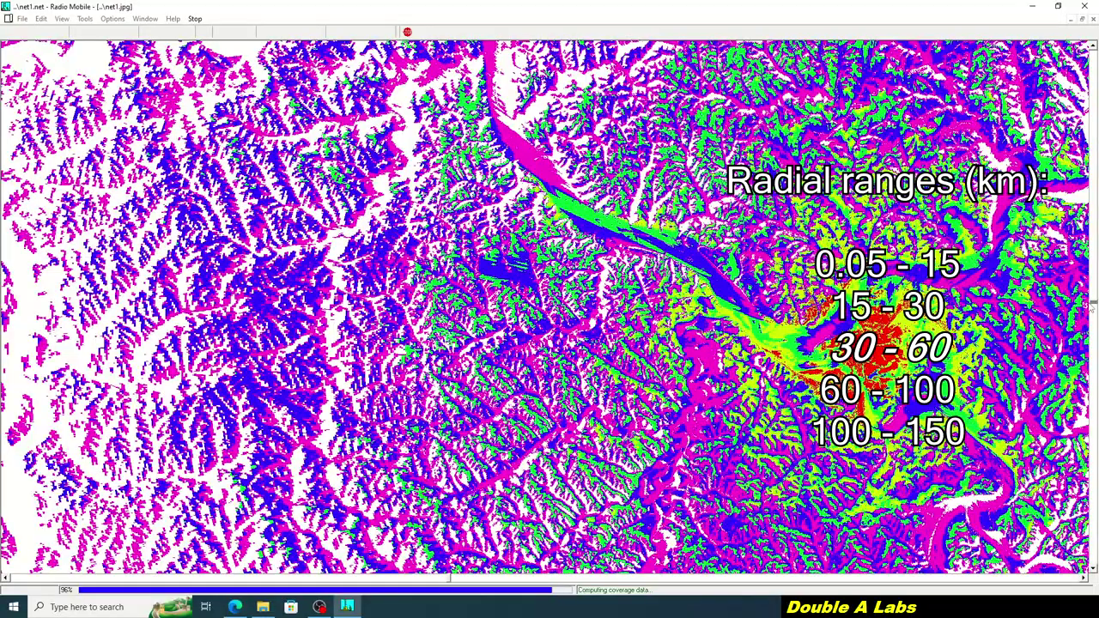
key(Return)
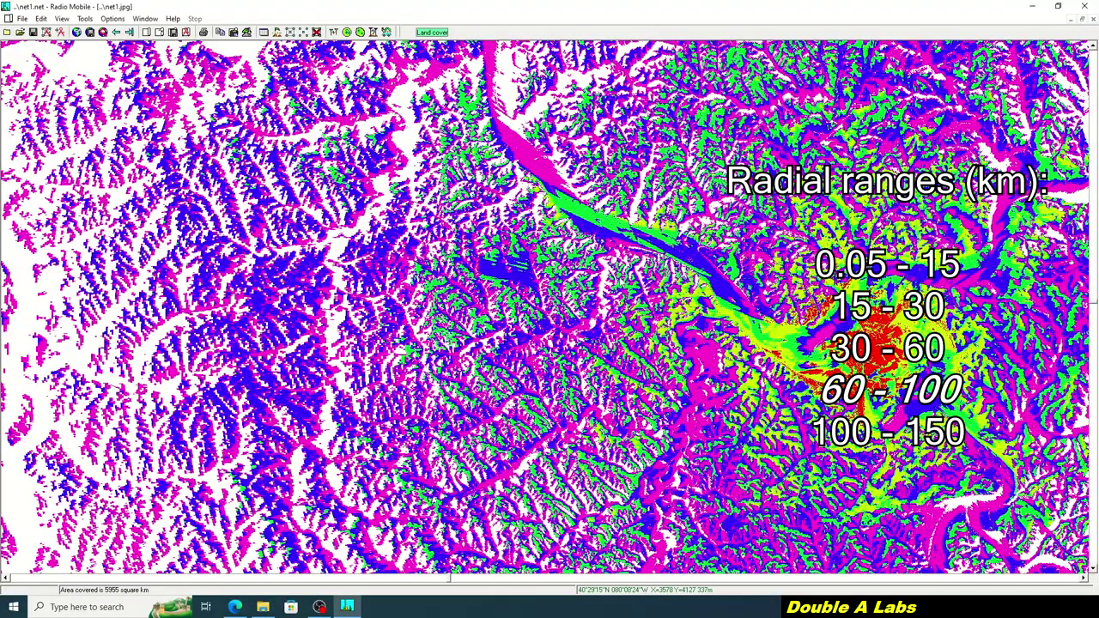
Draw the 60–100 km coverage ring and keep it in the picture
click(85, 18)
mouse_move(111, 42)
click(246, 41)
text(60)
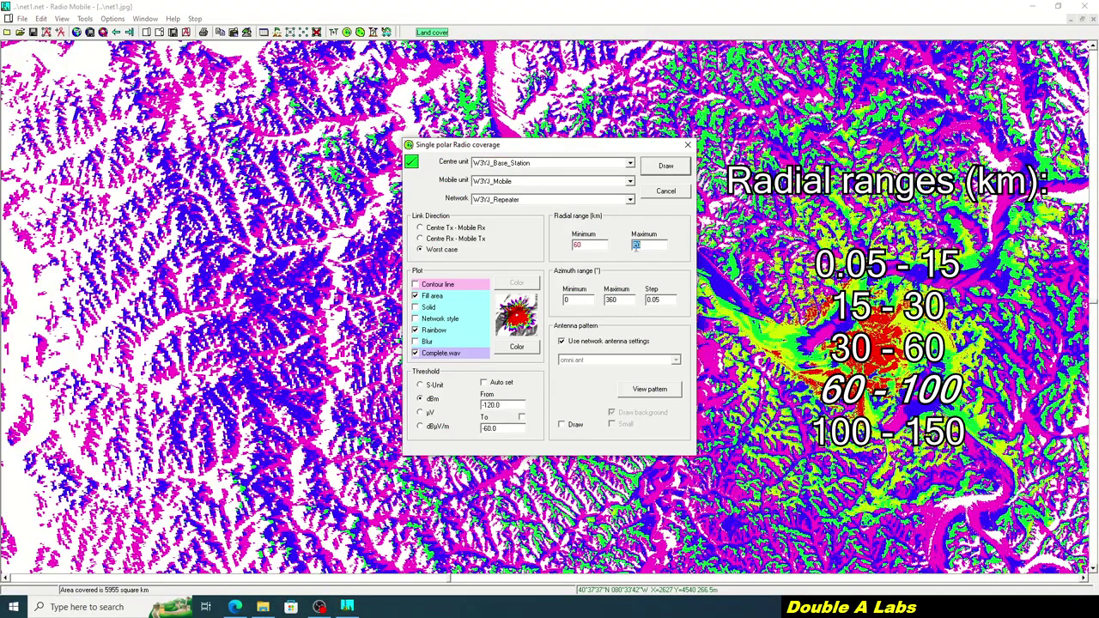
double_click(637, 245)
text(100)
click(667, 166)
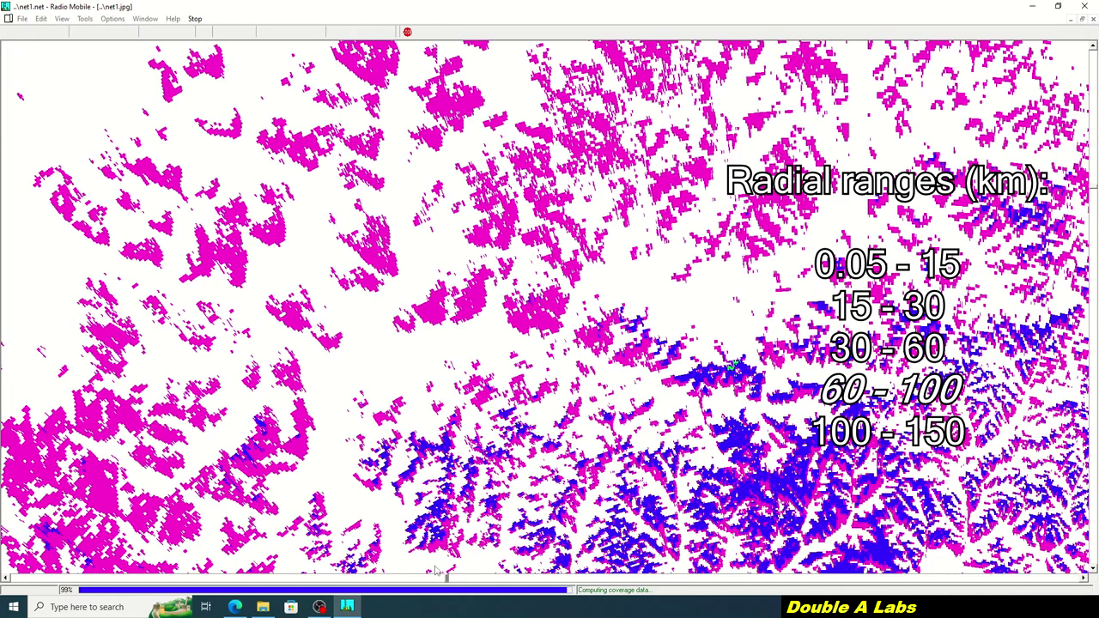
click(633, 274)
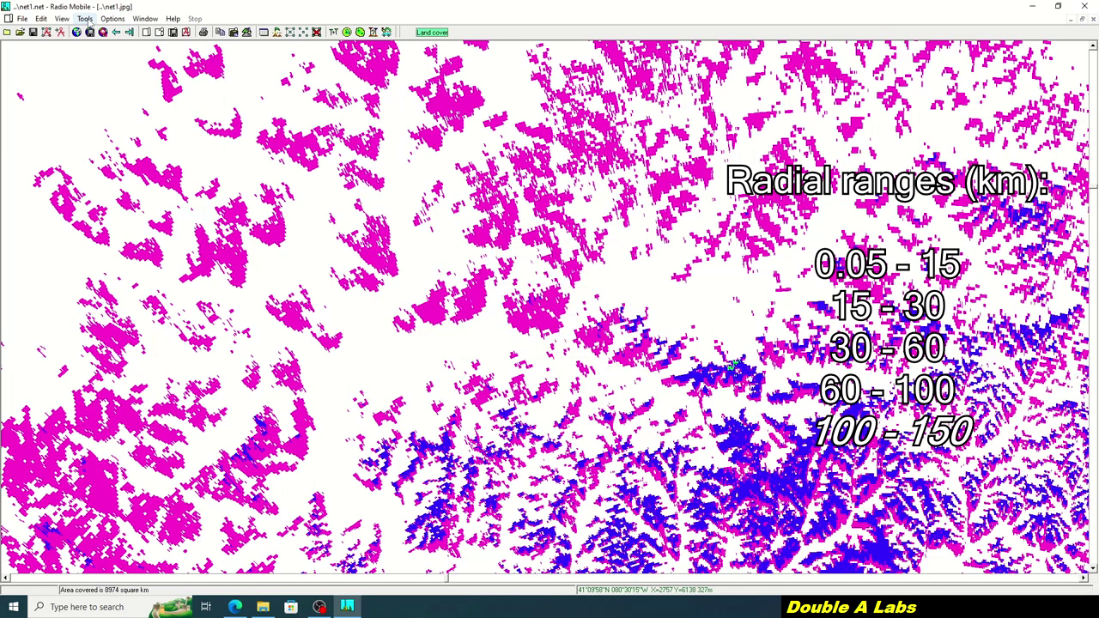
Draw the final 100–150 km coverage ring and keep it, covering 9473 square km
click(85, 18)
mouse_move(128, 41)
click(244, 41)
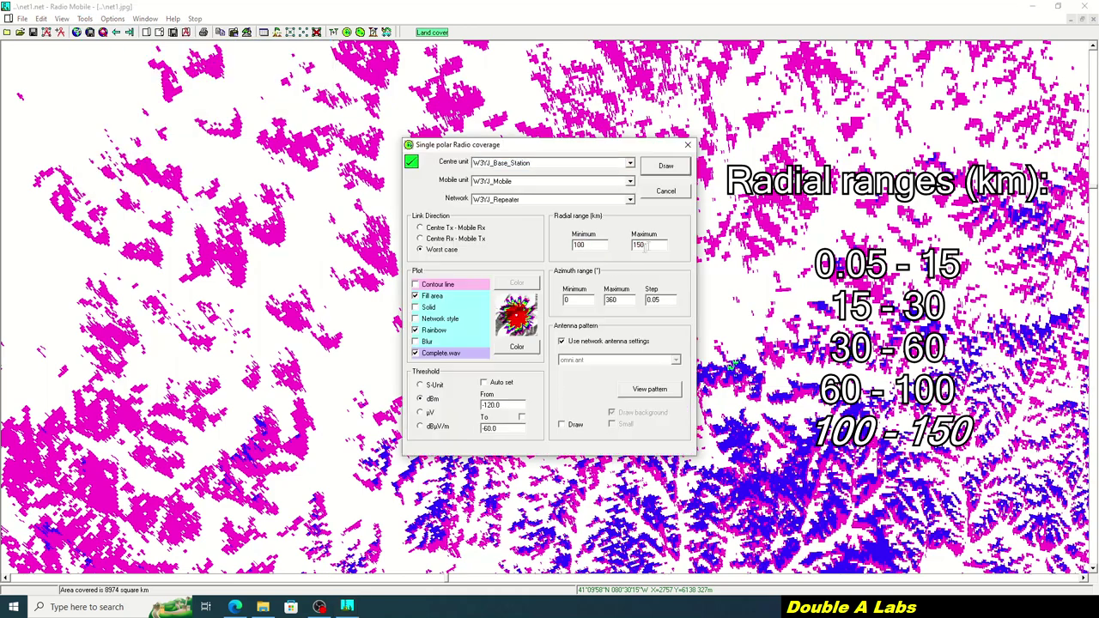
key(Return)
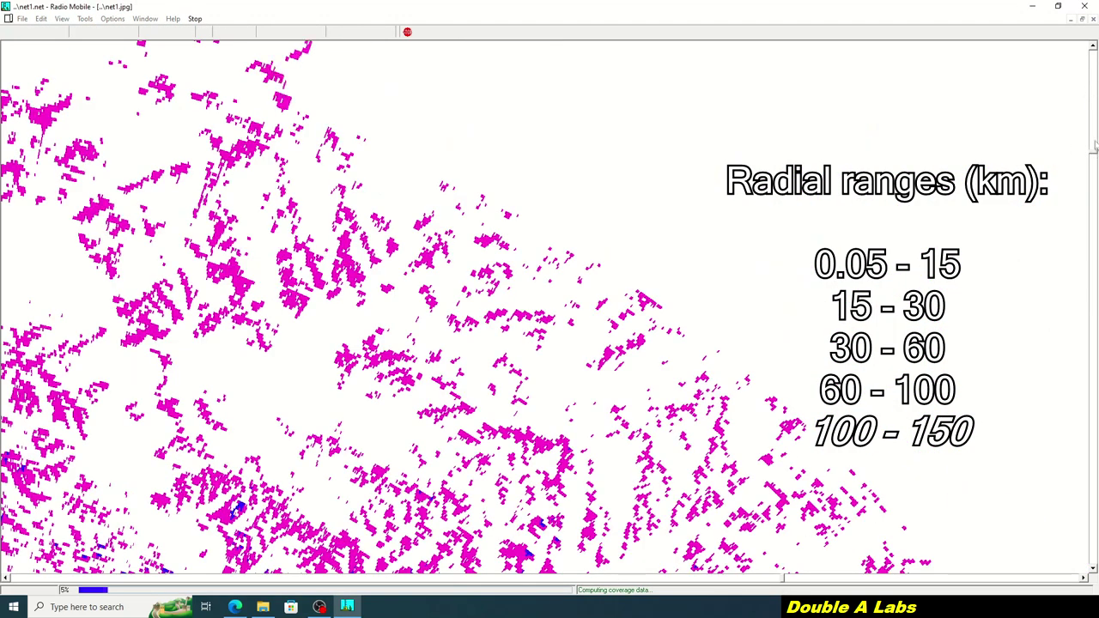
click(618, 277)
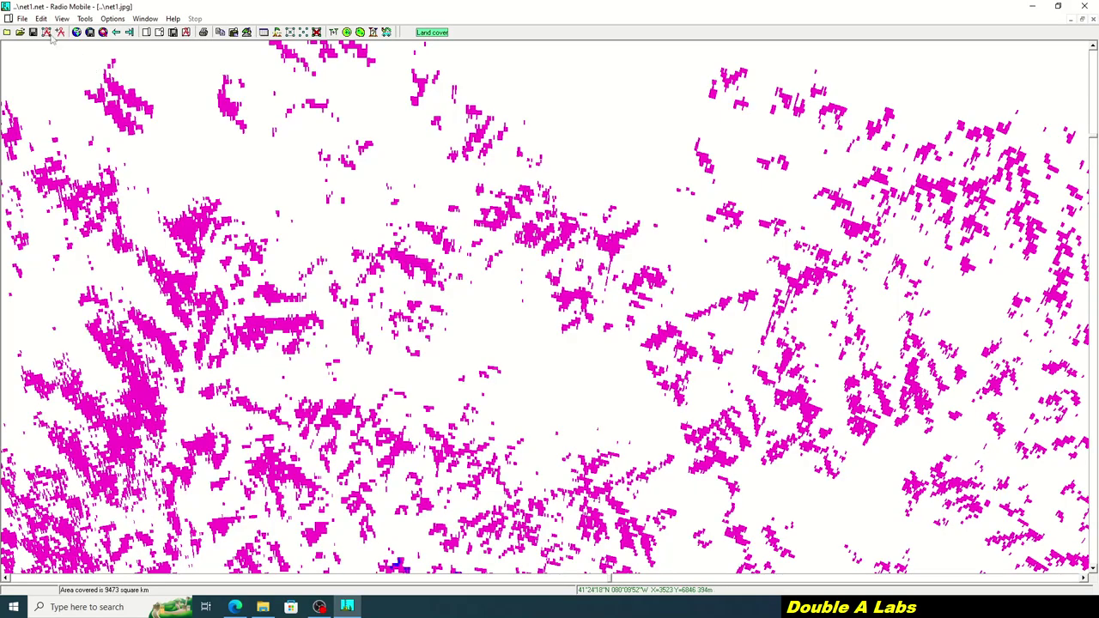
Save the picture as PNG named W3YJ_150km inside a new W3YJ_150km folder
click(23, 19)
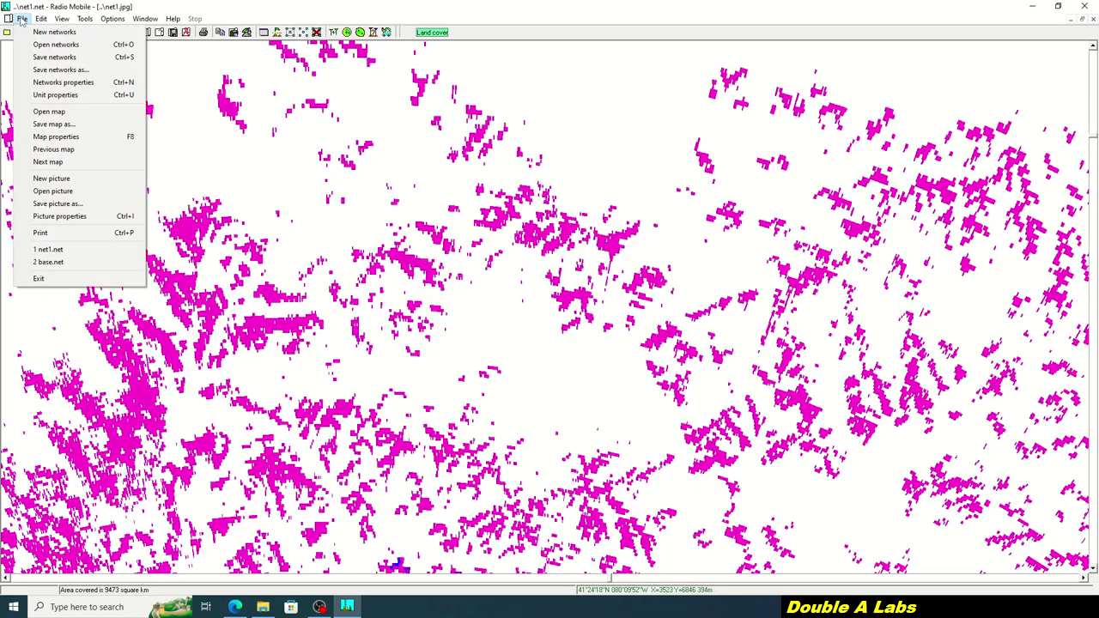
click(67, 204)
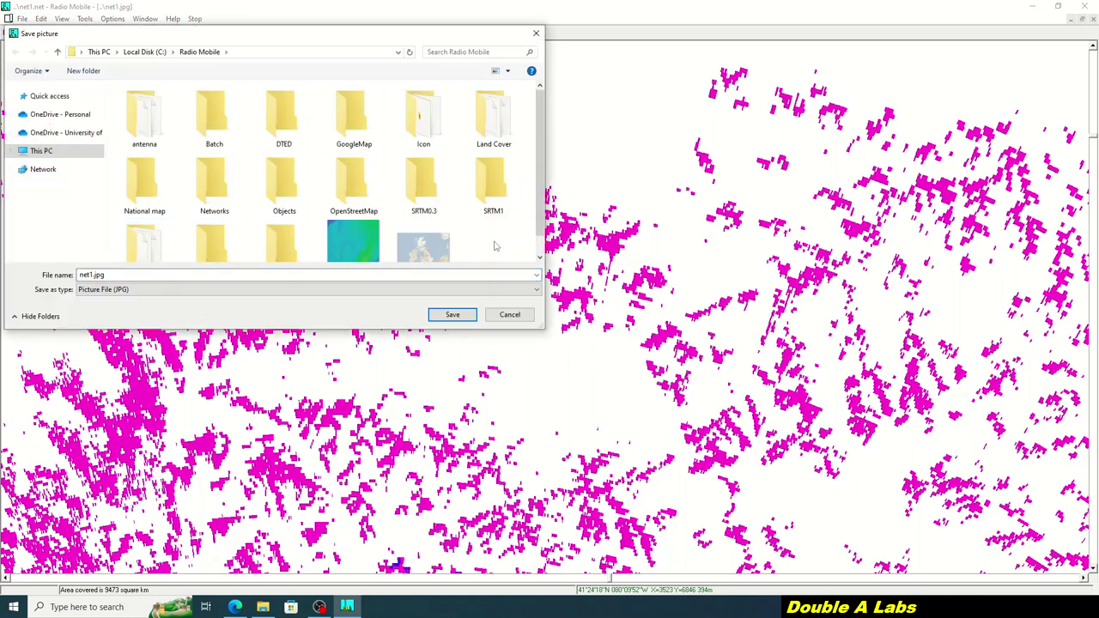
click(83, 70)
text(W3YJ_150km)
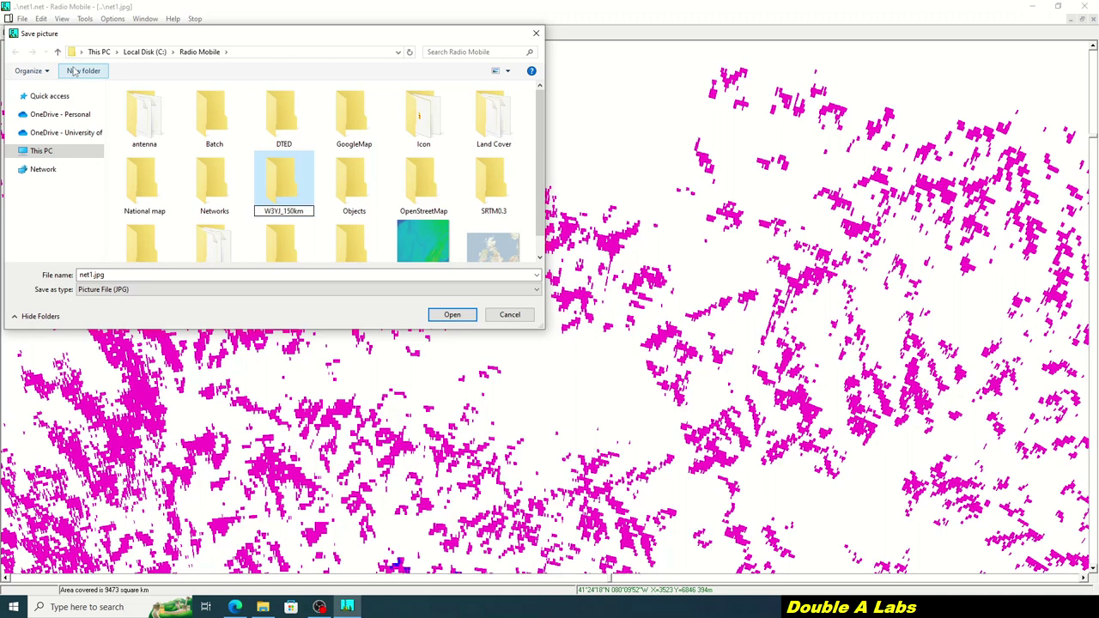
key(Return)
key(Return)
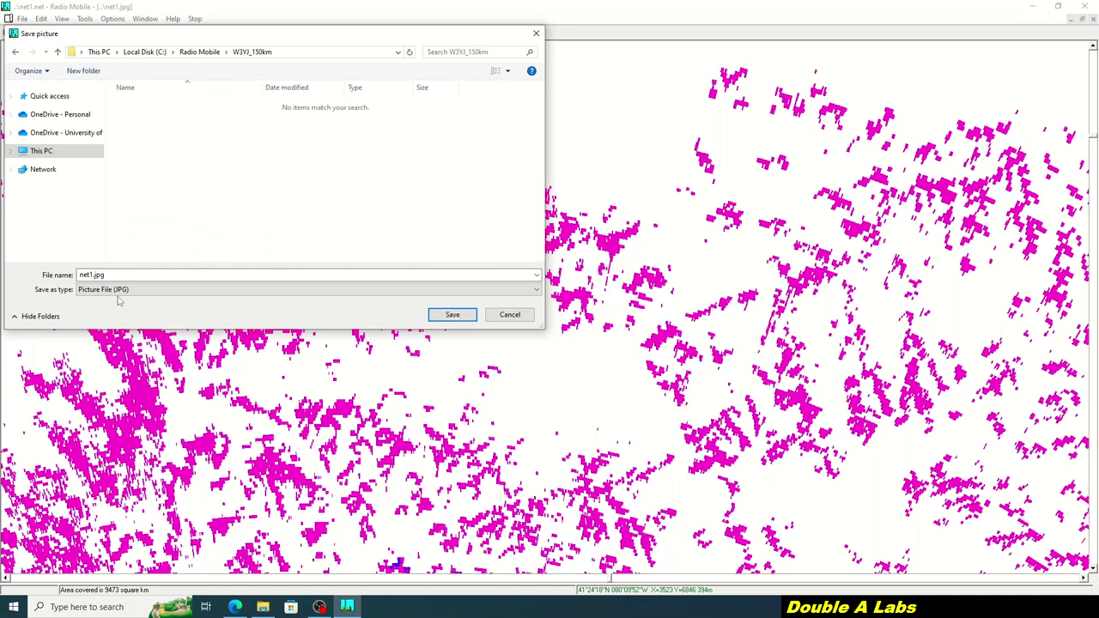
click(120, 290)
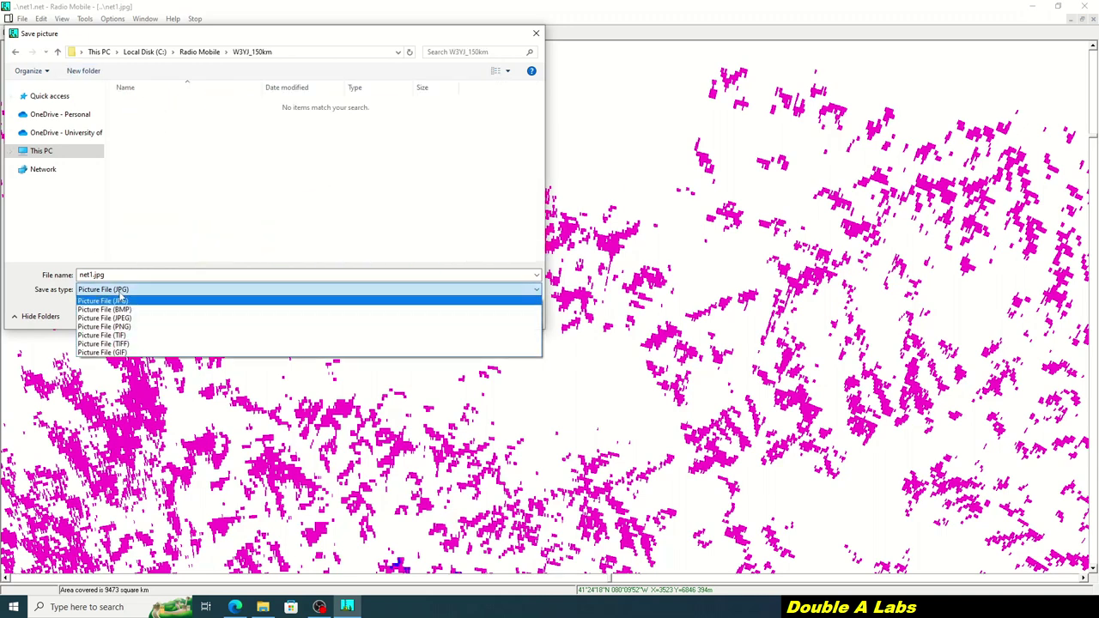
click(150, 327)
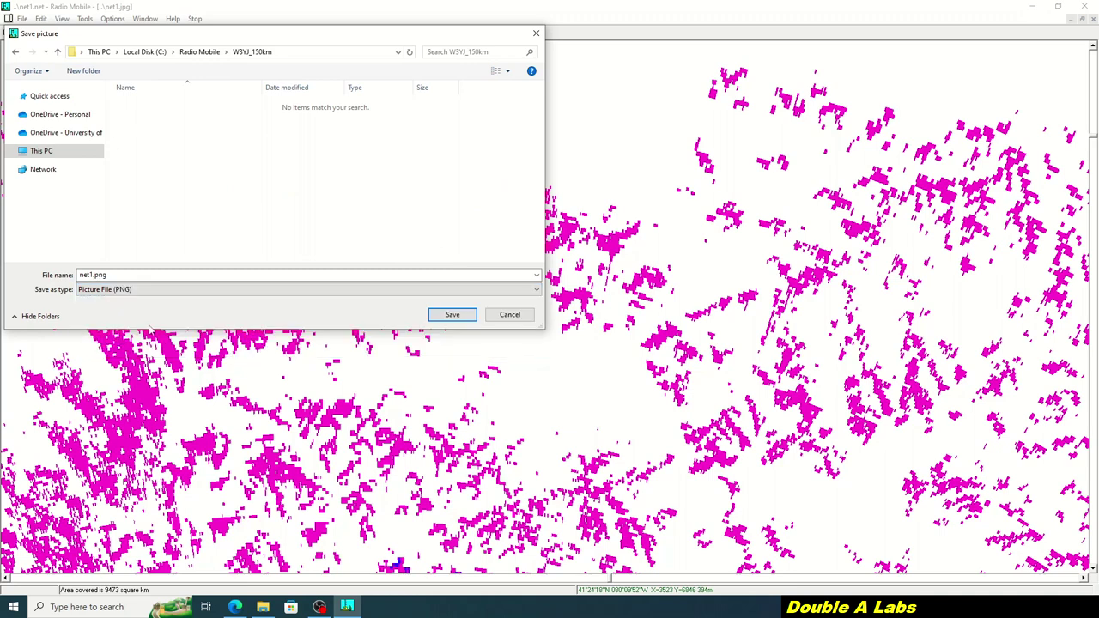
double_click(92, 275)
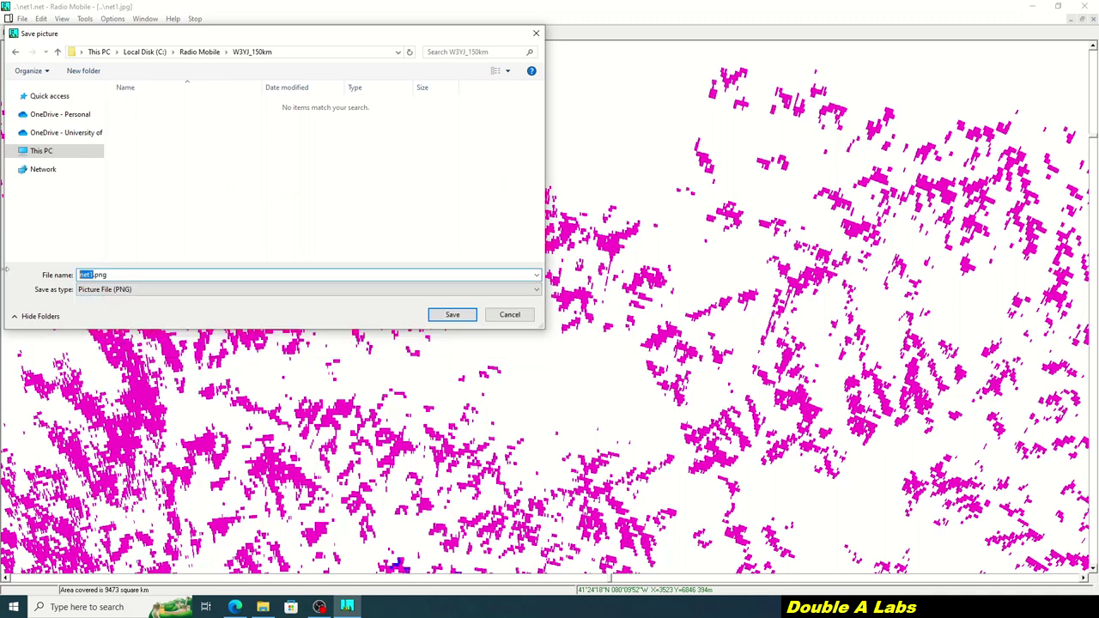
text(W3YJ_150km)
click(445, 315)
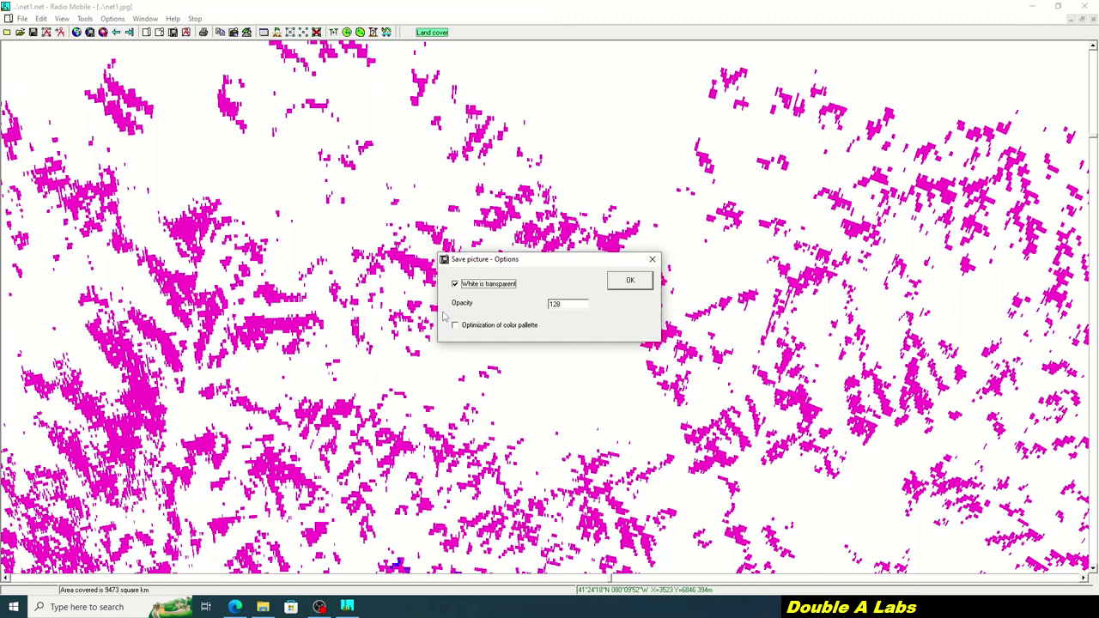
Make white transparent at opacity 255 and set PNG as the default picture type
double_click(577, 307)
text(255)
click(628, 282)
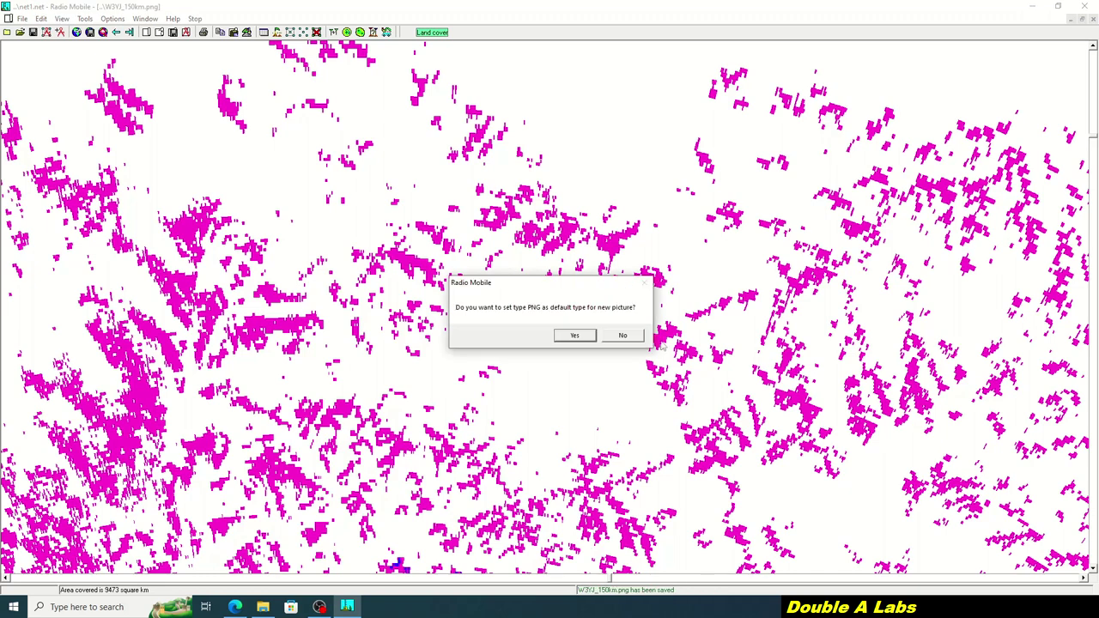
click(583, 340)
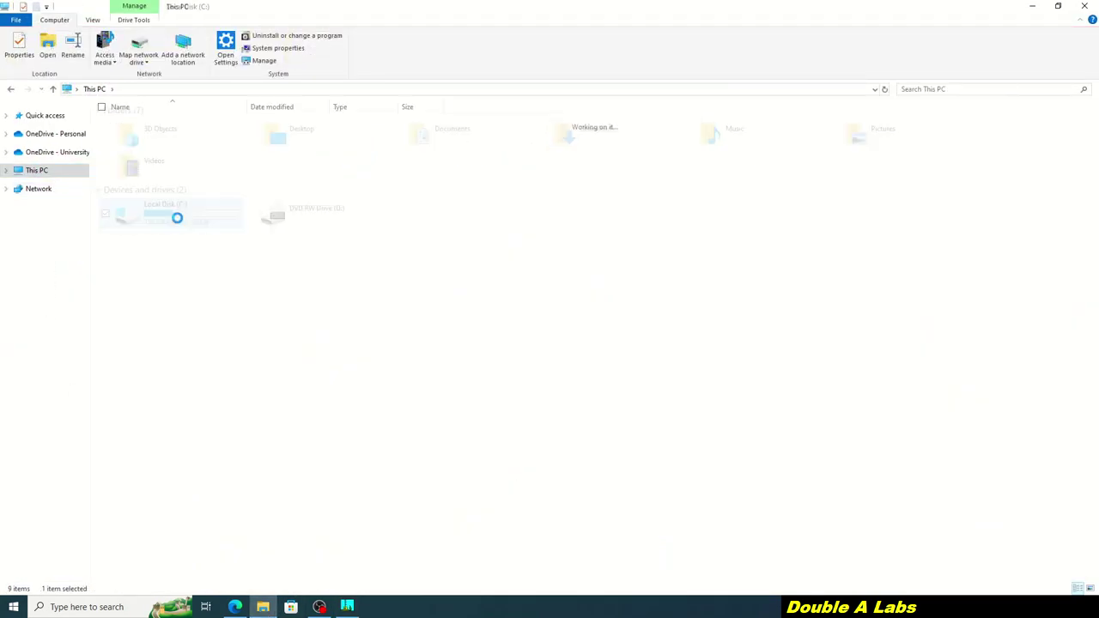
Open W3YJ_150km.kml from C:\Radio Mobile\W3YJ_150km so it loads in Google Earth
double_click(160, 246)
double_click(435, 221)
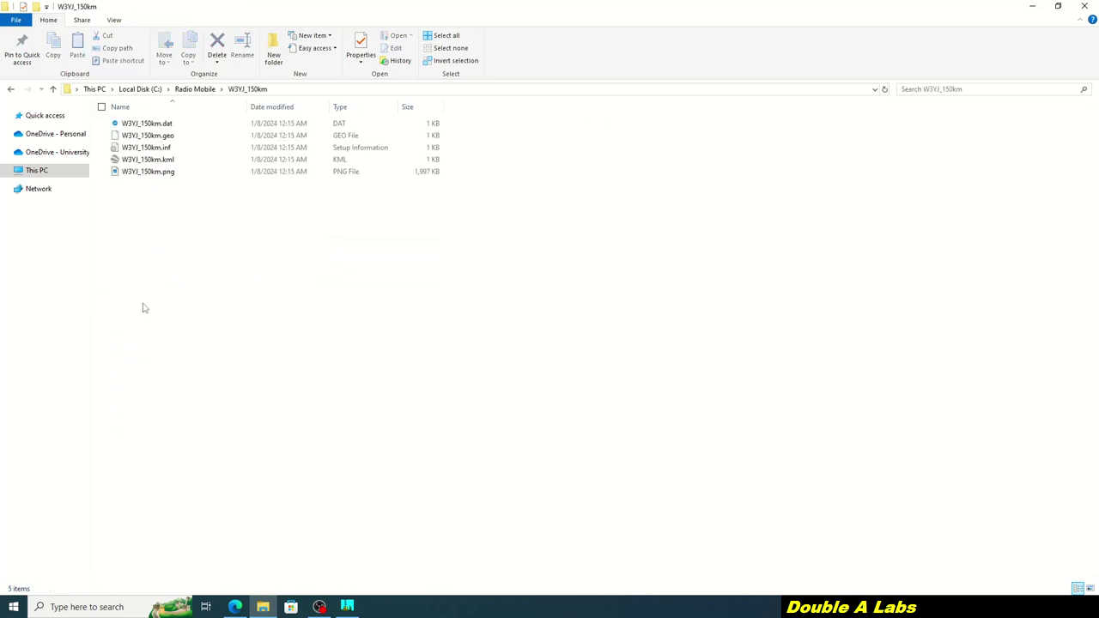
double_click(176, 162)
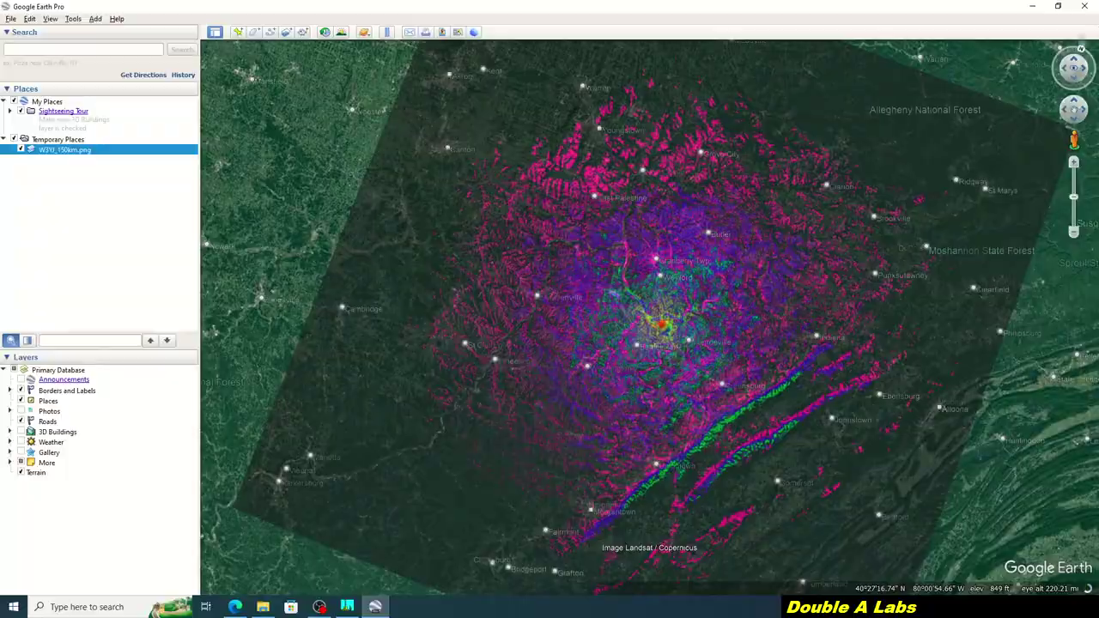
Turn off the 3D Buildings layer, then close Google Earth, saving the temporary overlay
scroll(645, 300, up, 5)
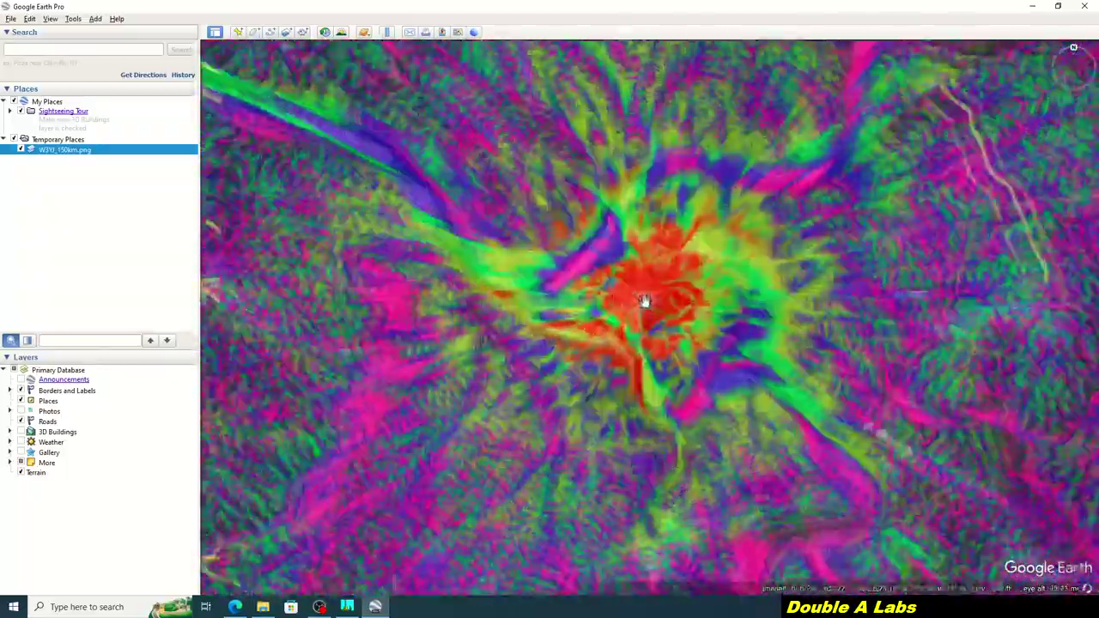
click(58, 432)
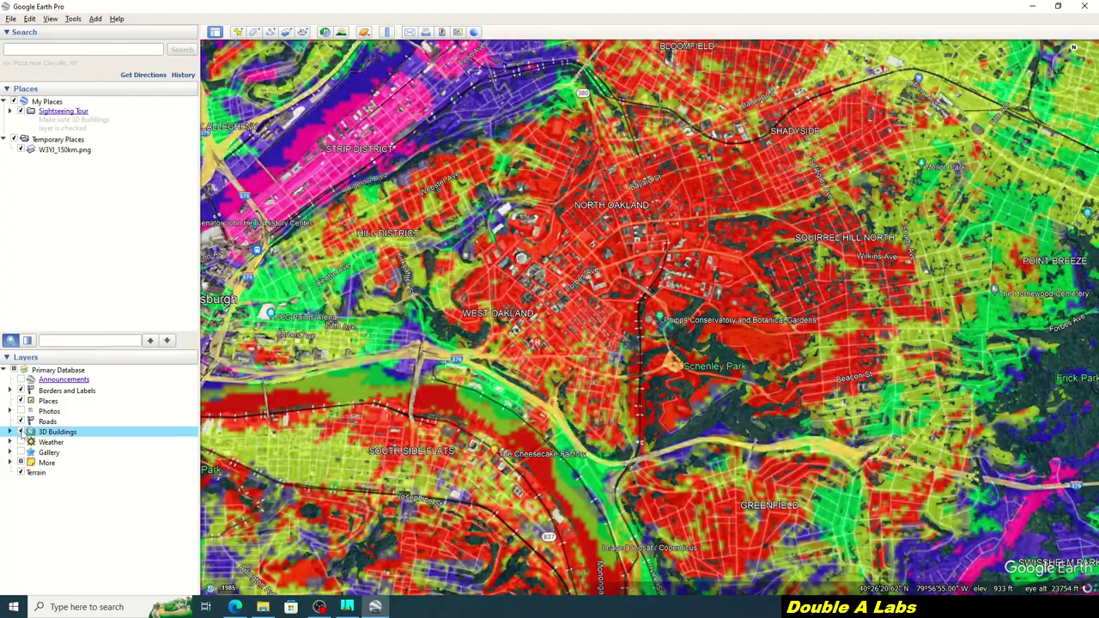
click(20, 433)
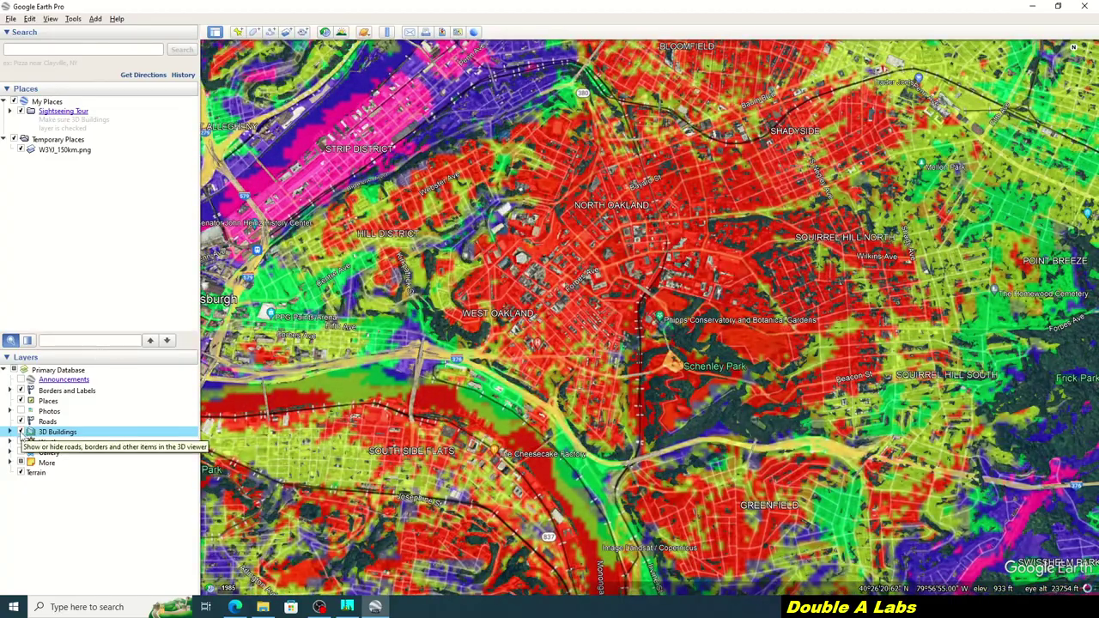
drag(627, 319, 620, 305)
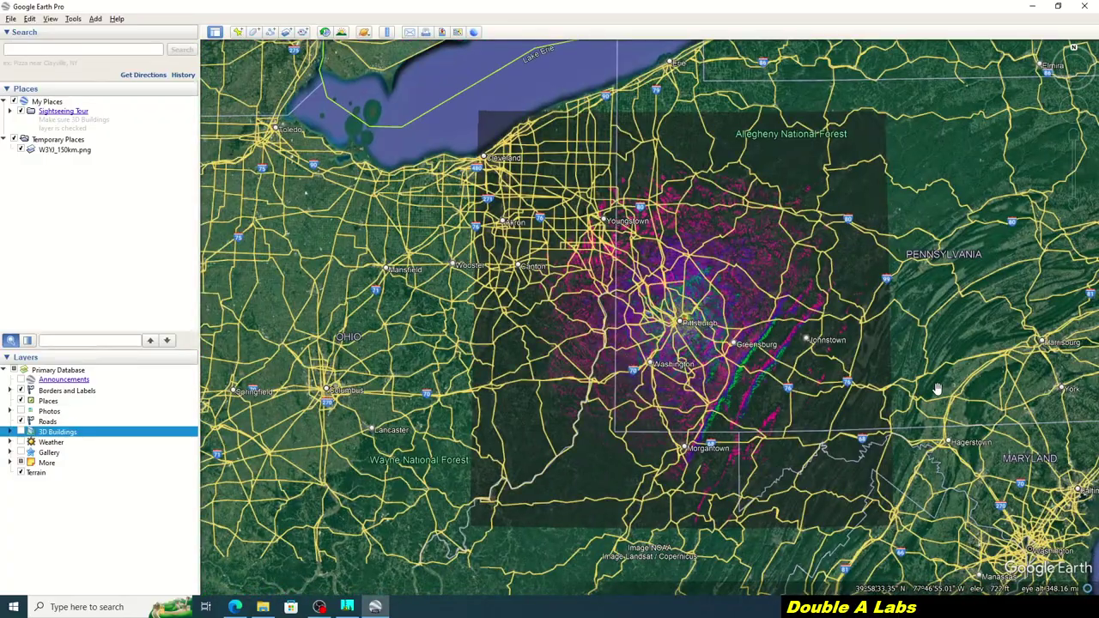
click(1091, 6)
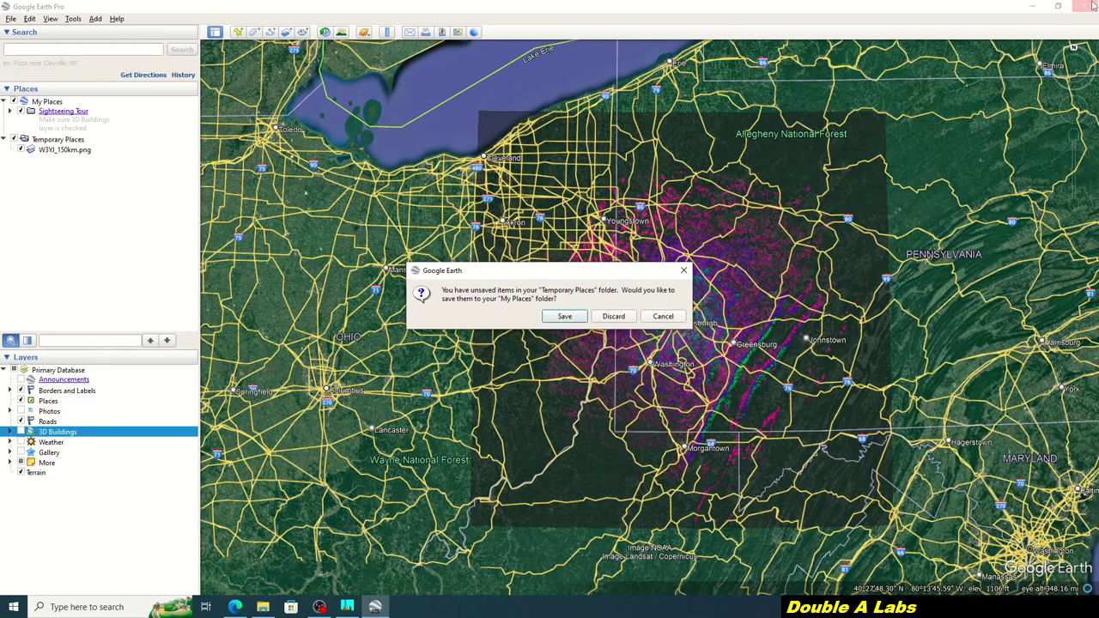
click(555, 317)
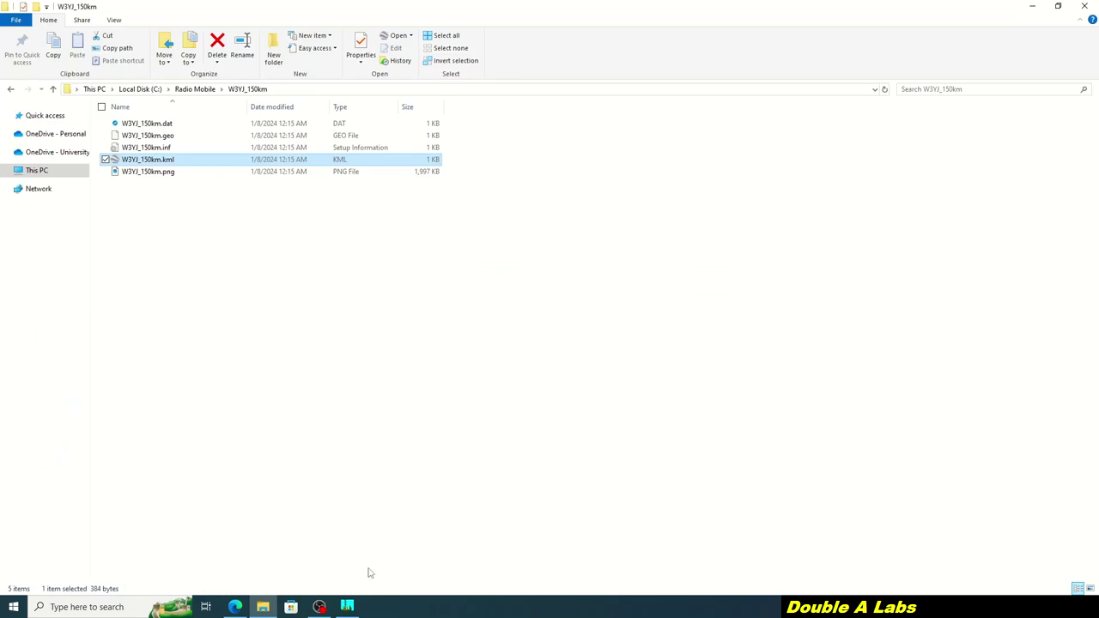
Check the base-to-mobile radio link both ways (60.8 dB margin), then close it
click(347, 607)
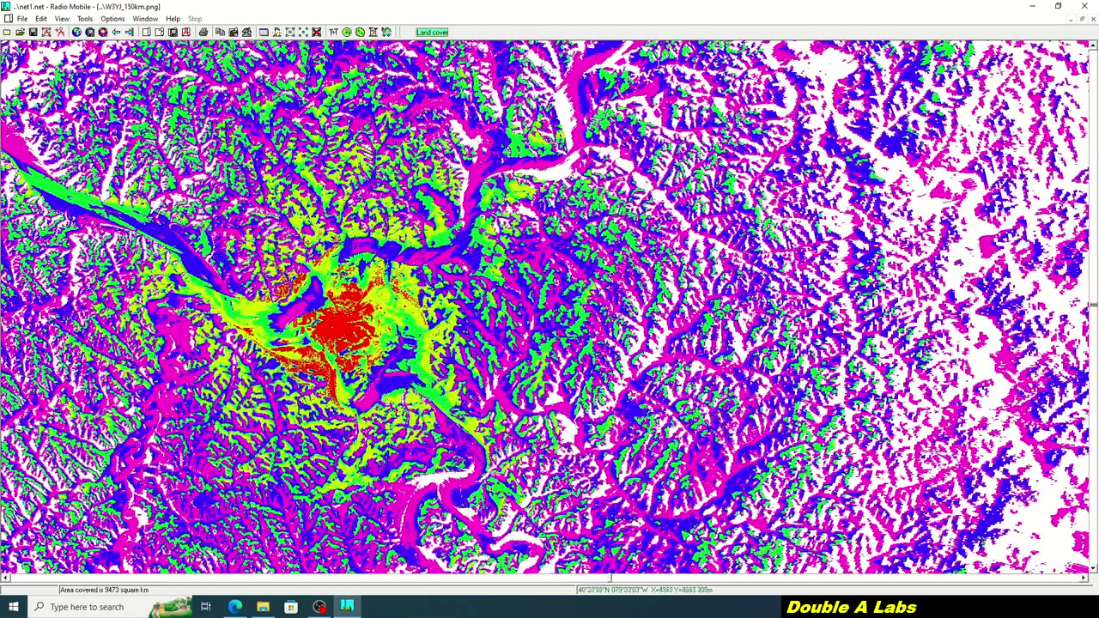
click(85, 19)
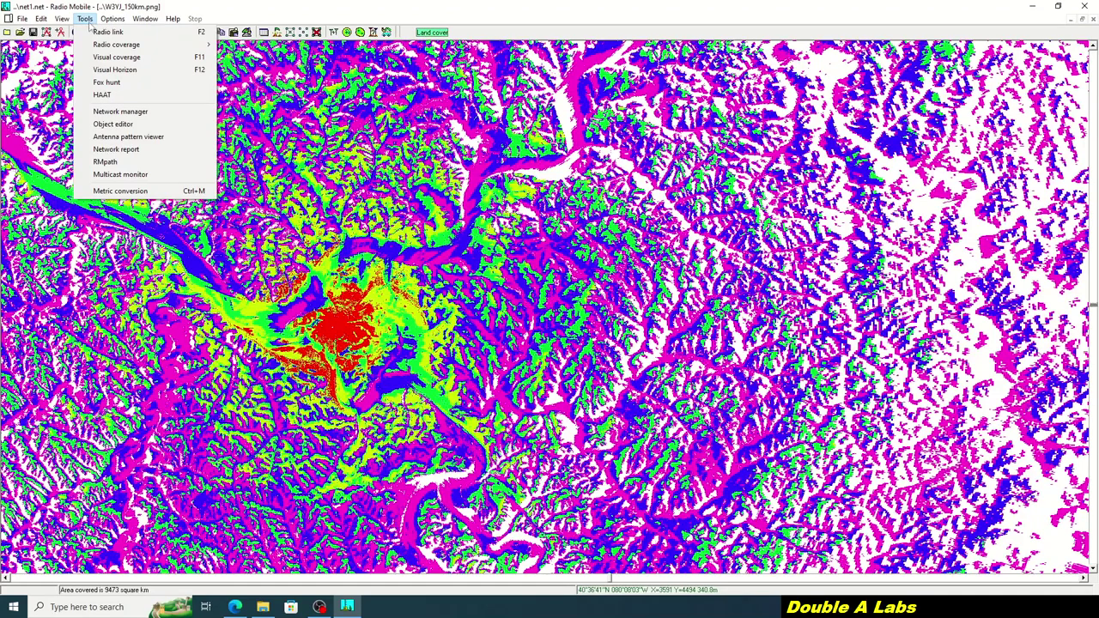
click(108, 32)
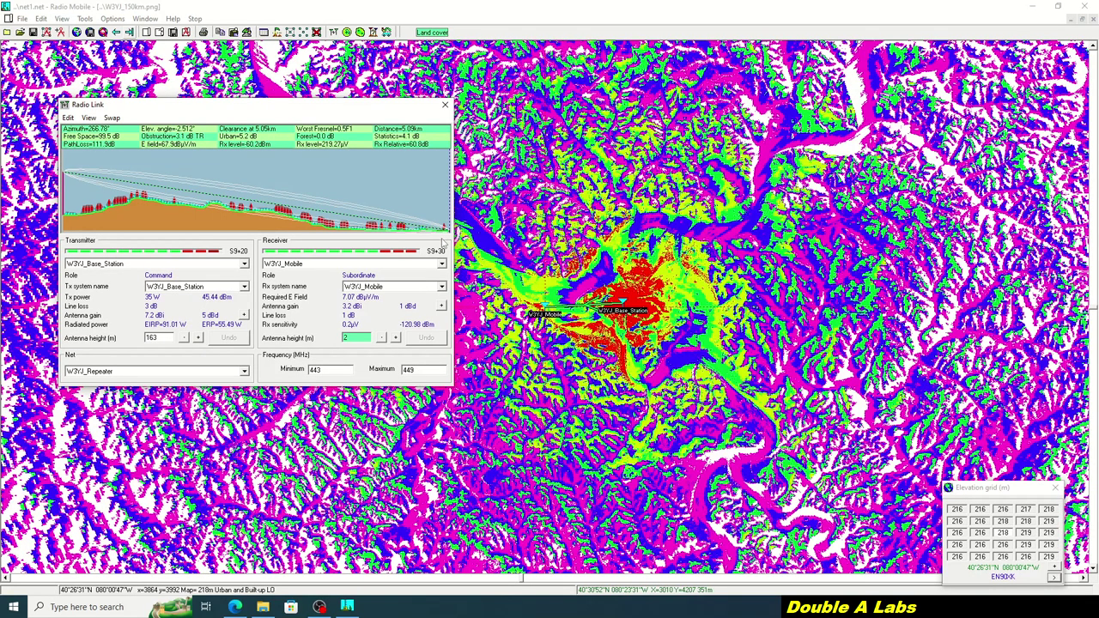
click(112, 118)
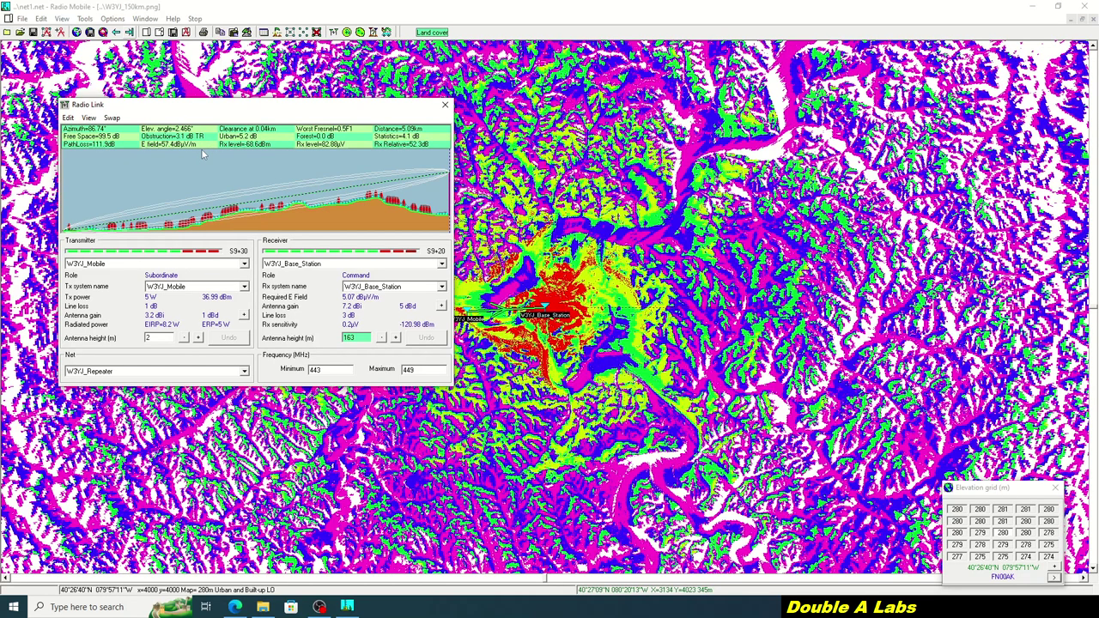
click(109, 117)
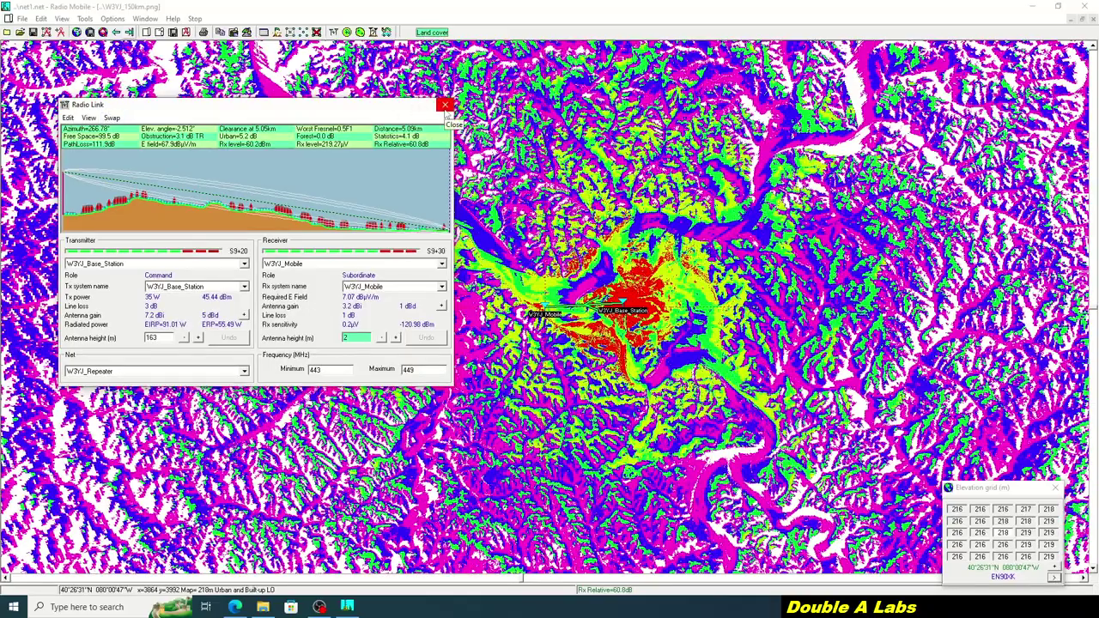
click(445, 104)
drag(524, 580, 894, 580)
Place W3YJ_Mobile on the eastern ridge spot at 772 m elevation
drag(1093, 307, 1092, 310)
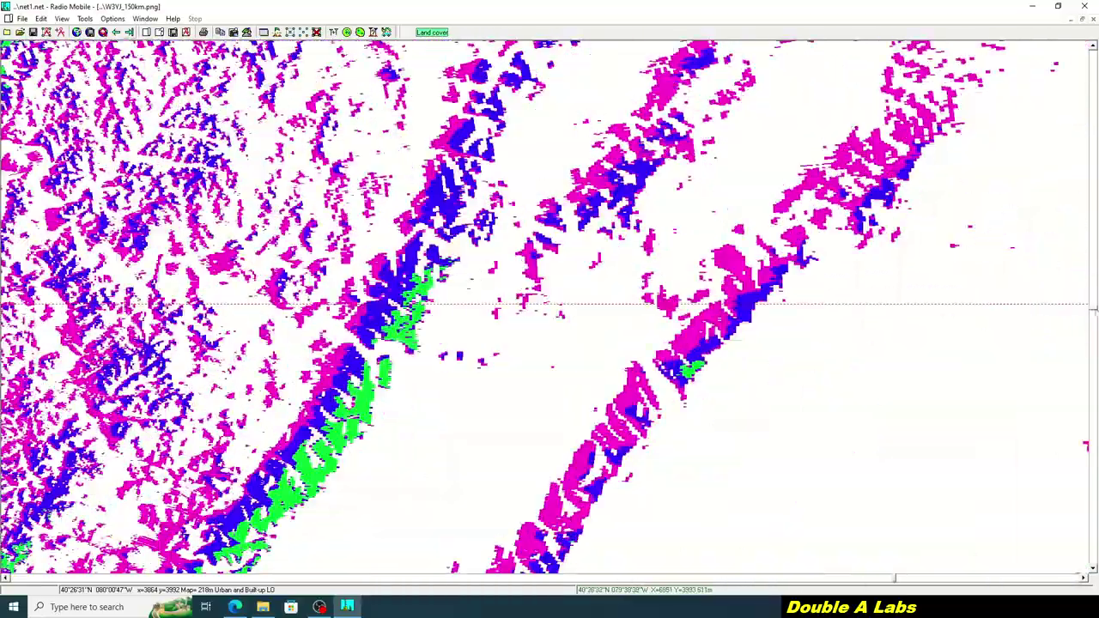
click(697, 356)
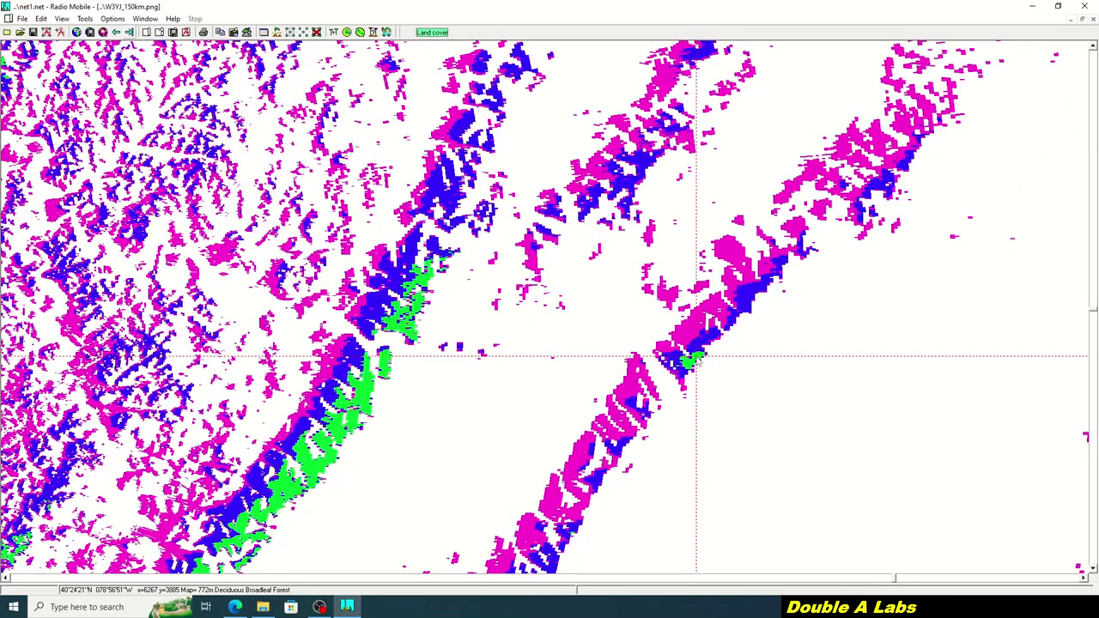
click(22, 18)
click(51, 95)
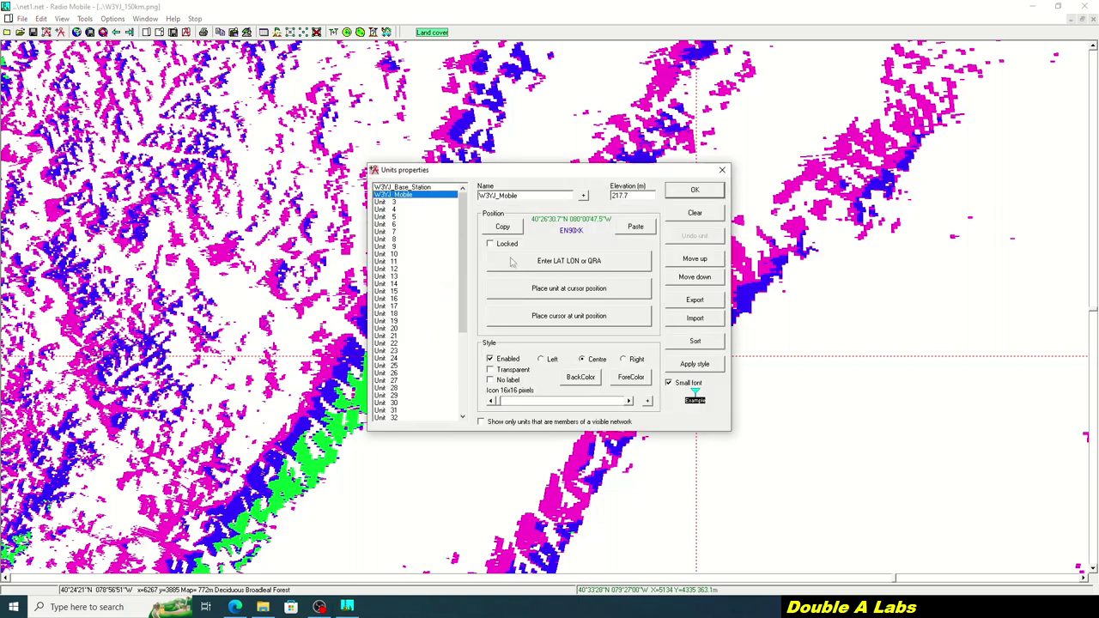
click(614, 299)
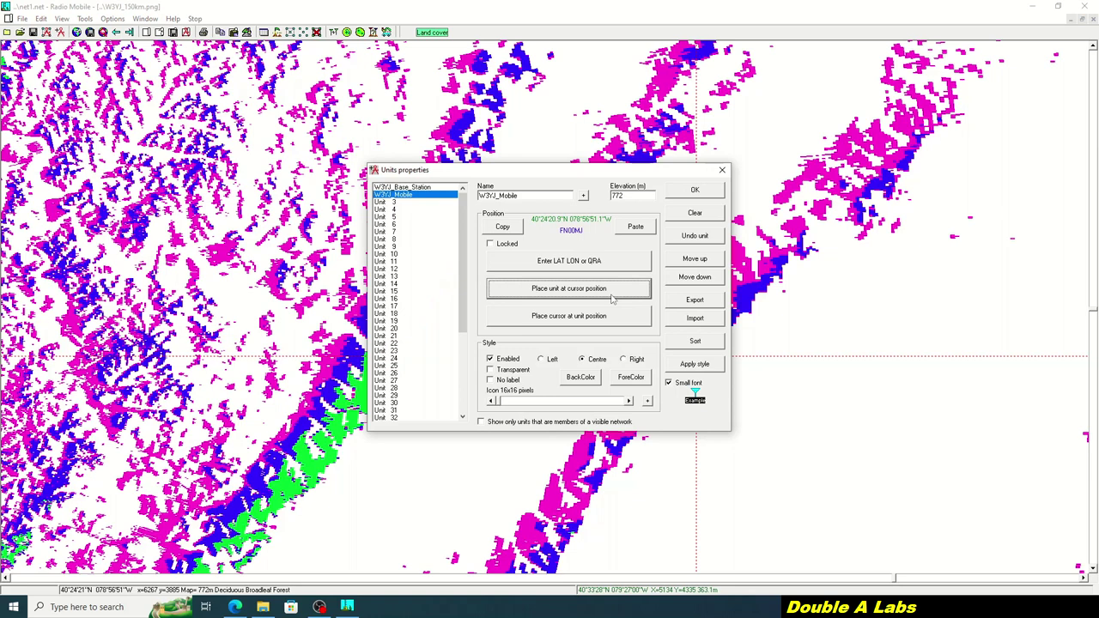
click(695, 190)
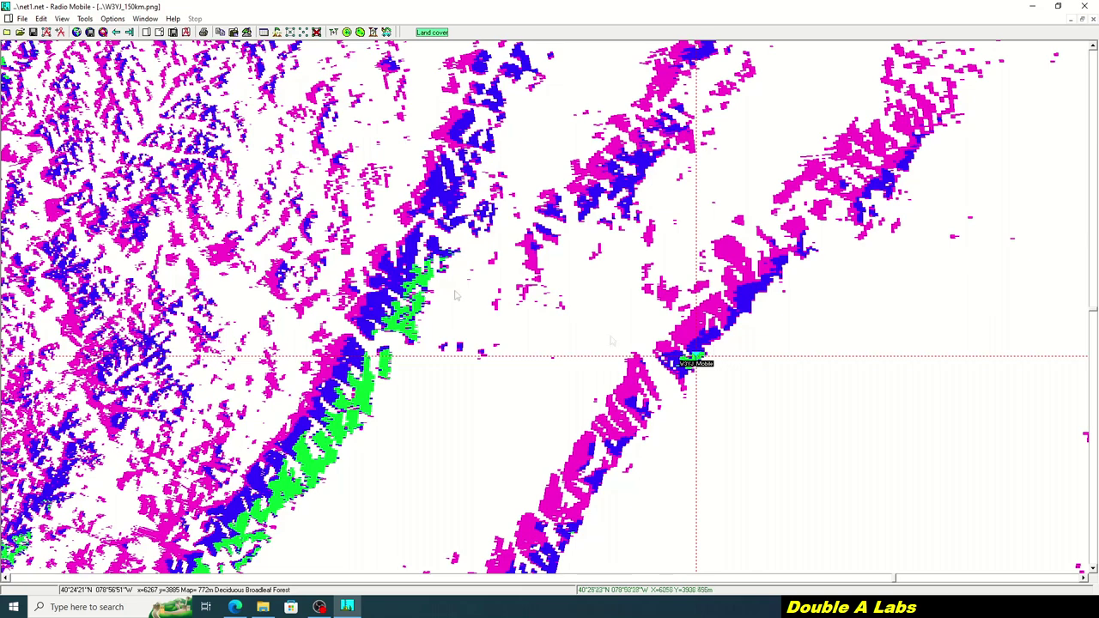
Check the 85.15 km link both ways: 42.1 dB forward, 33.7 dB reverse margin
click(85, 18)
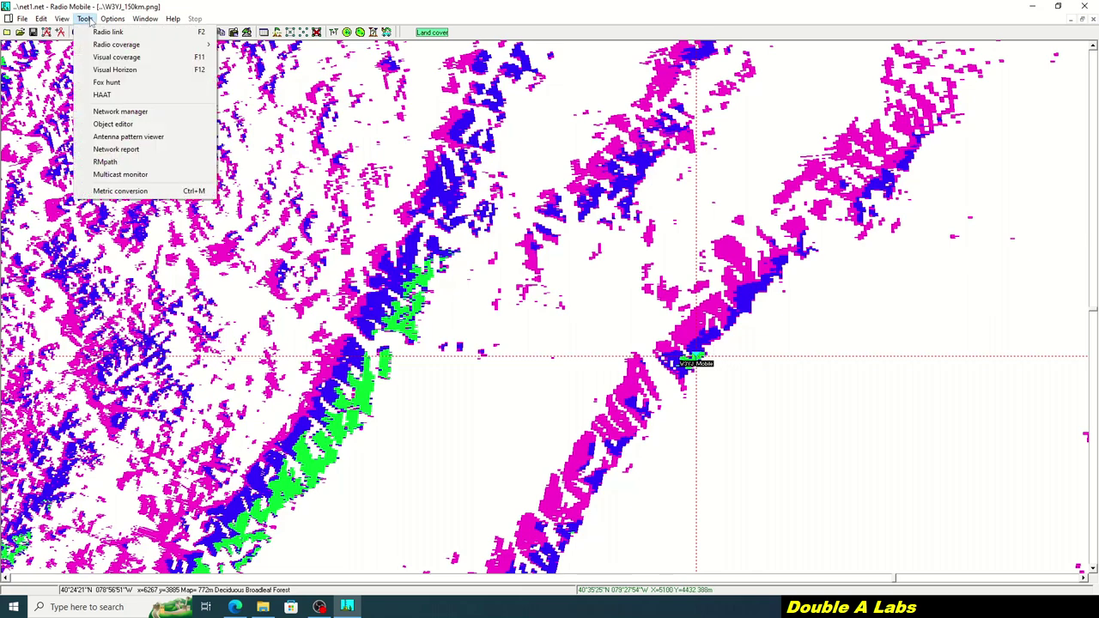
click(138, 33)
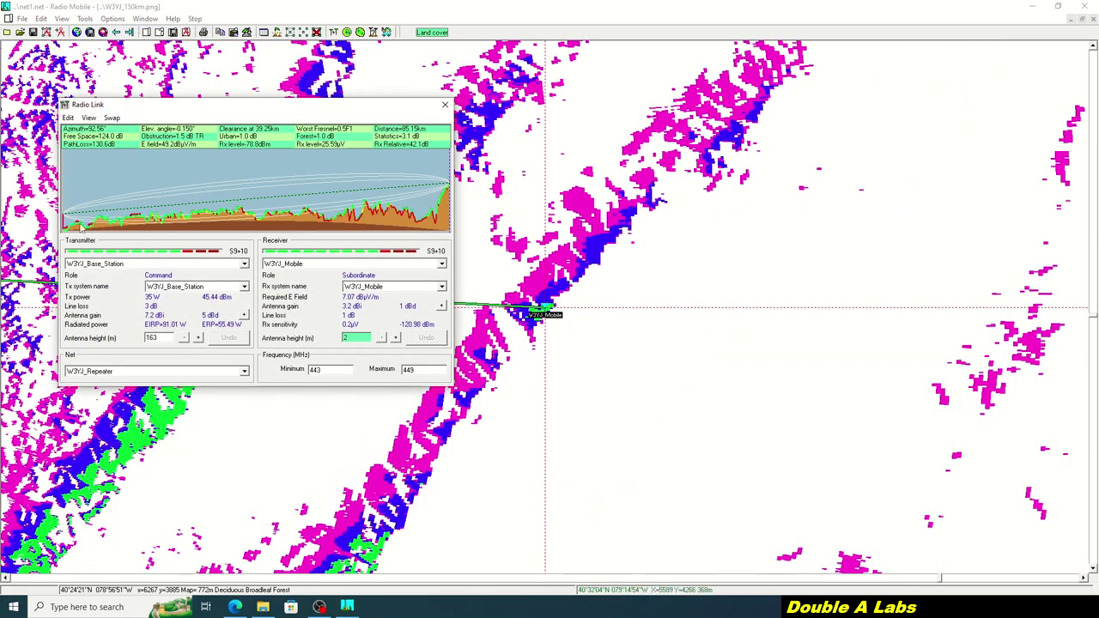
click(112, 118)
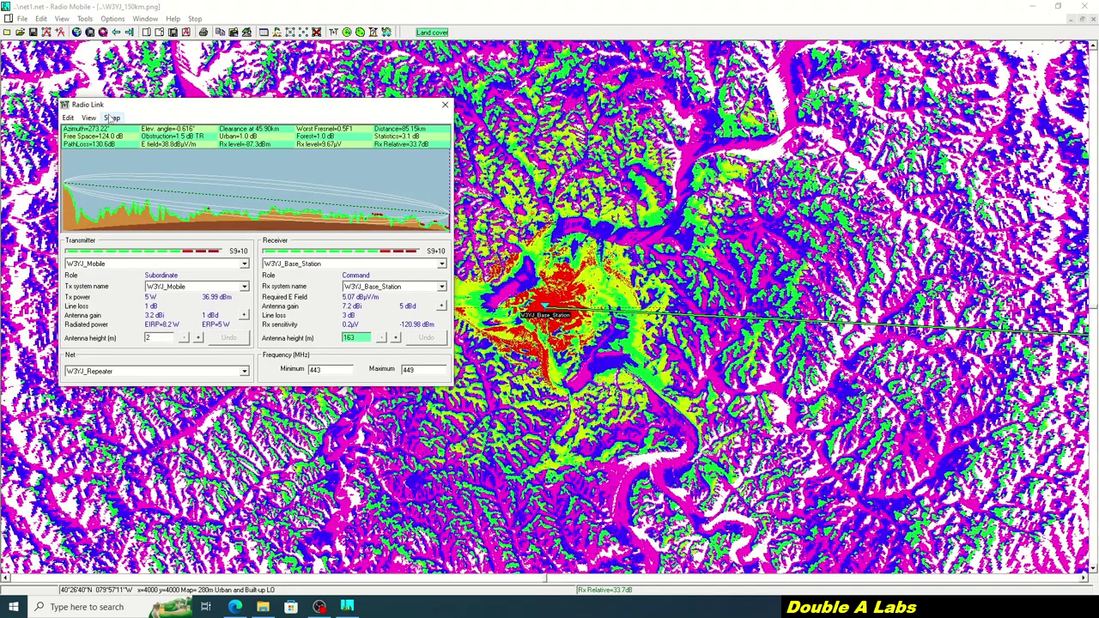
click(111, 117)
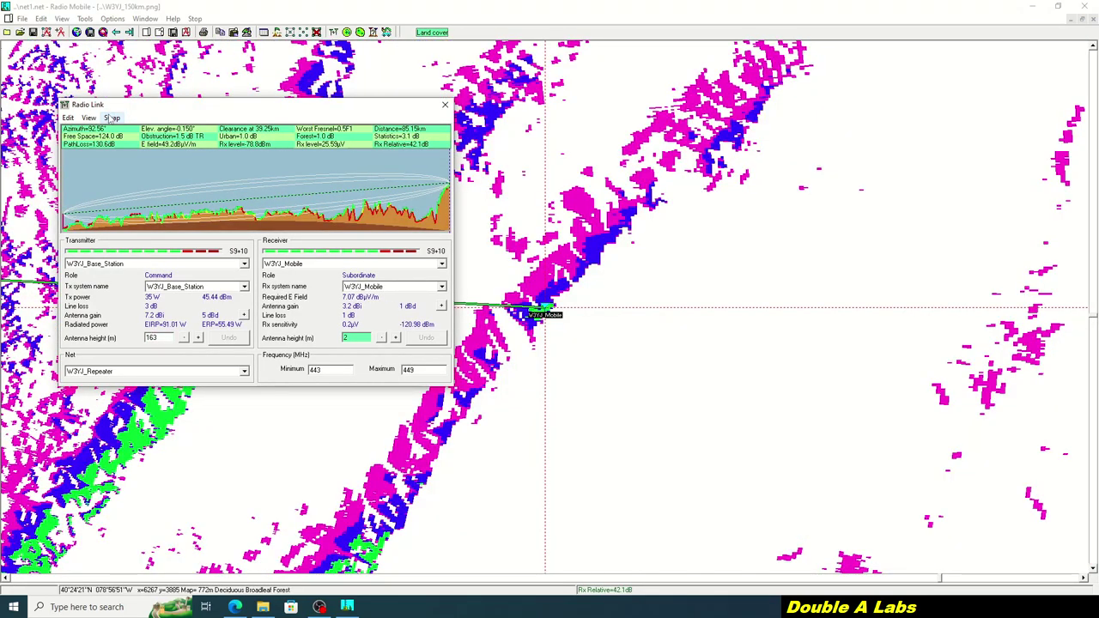
click(445, 104)
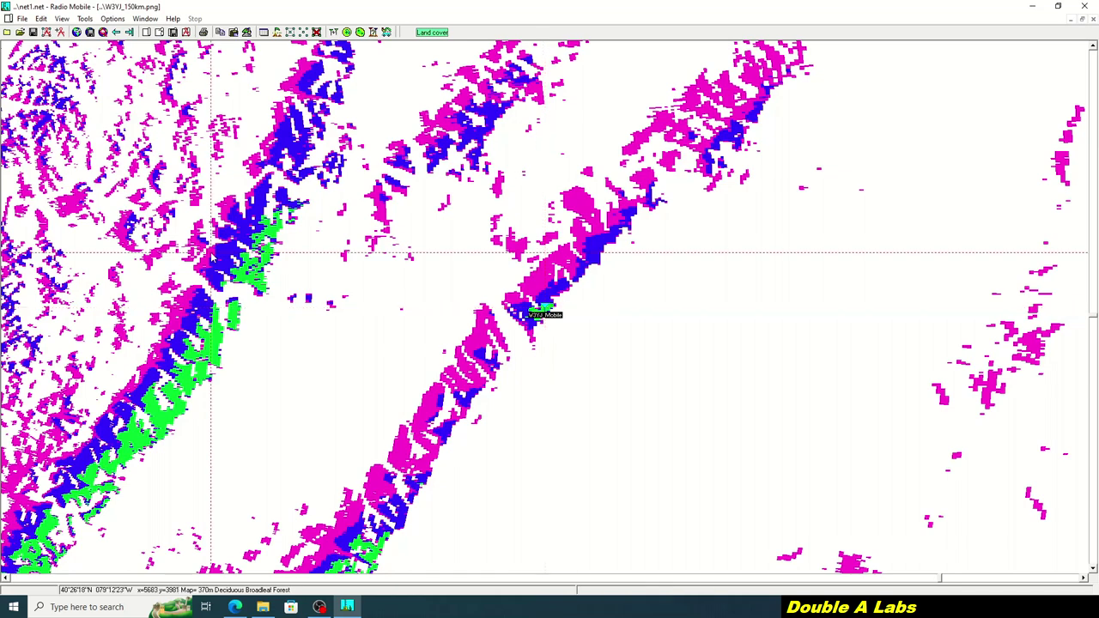
Place W3YJ_Mobile on the marked 370 m western ridge spot
click(22, 18)
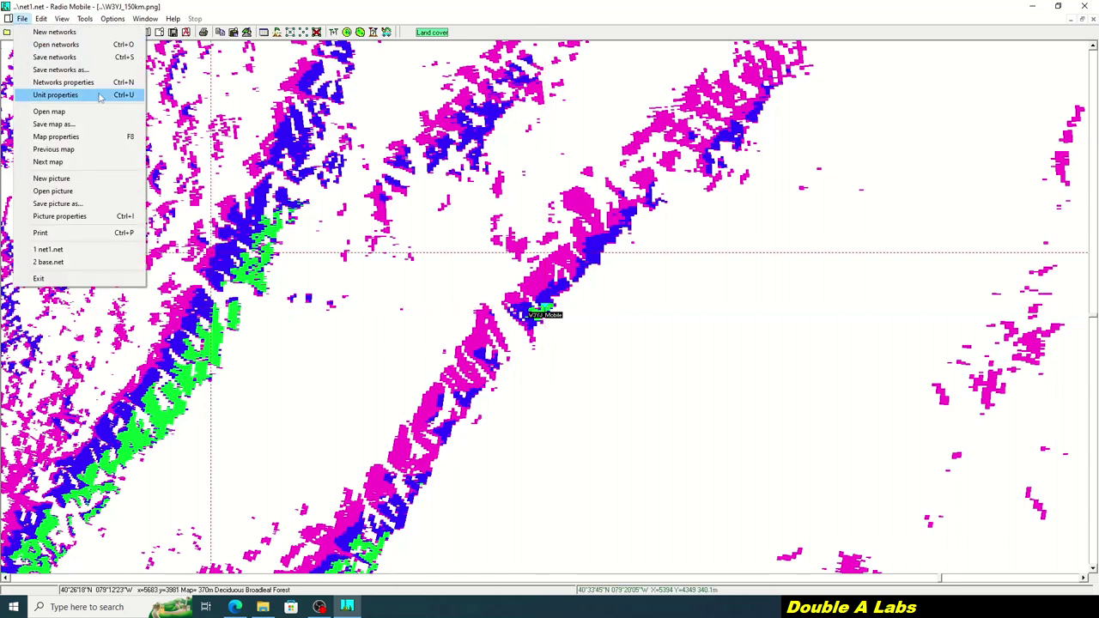
click(101, 98)
click(569, 289)
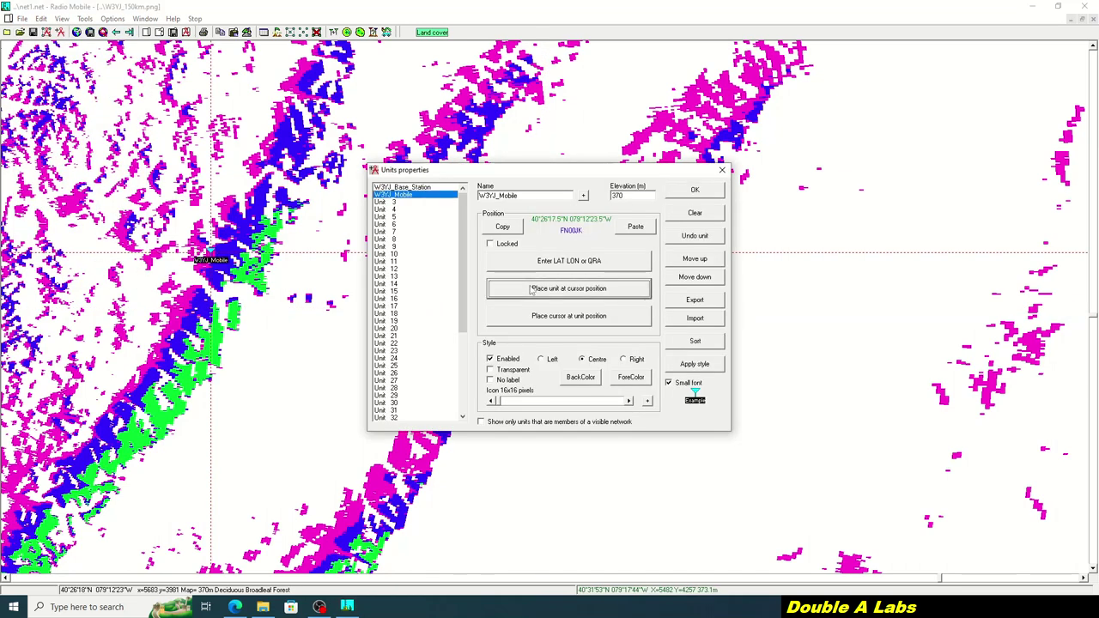
click(694, 190)
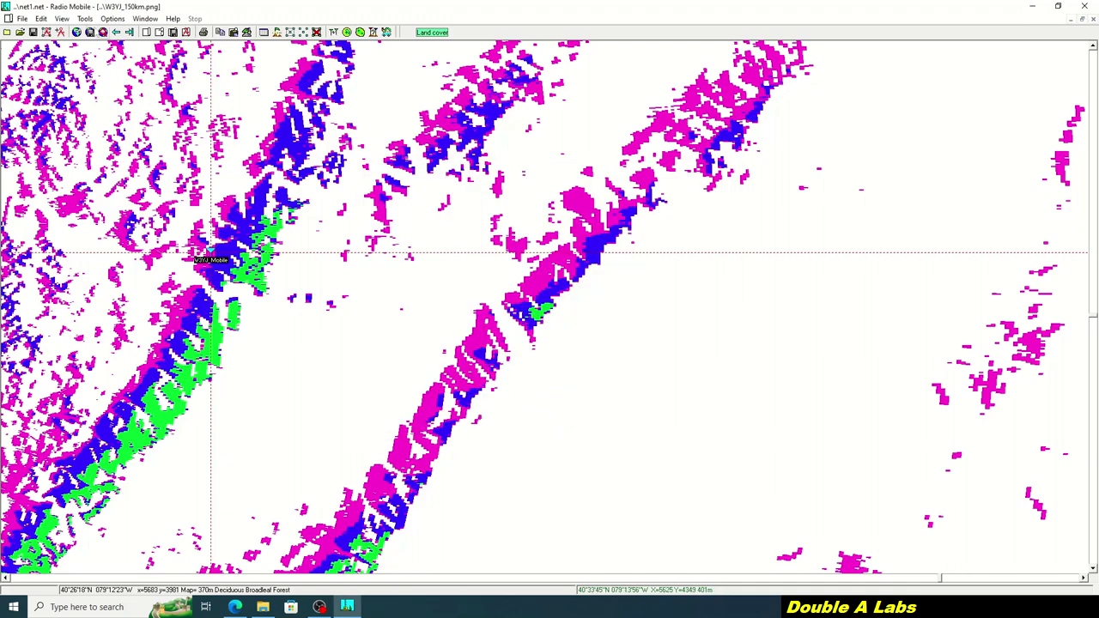
Check the 63.14 km link both ways: 20.0 dB forward, 11.6 dB reverse margin
click(84, 18)
click(108, 32)
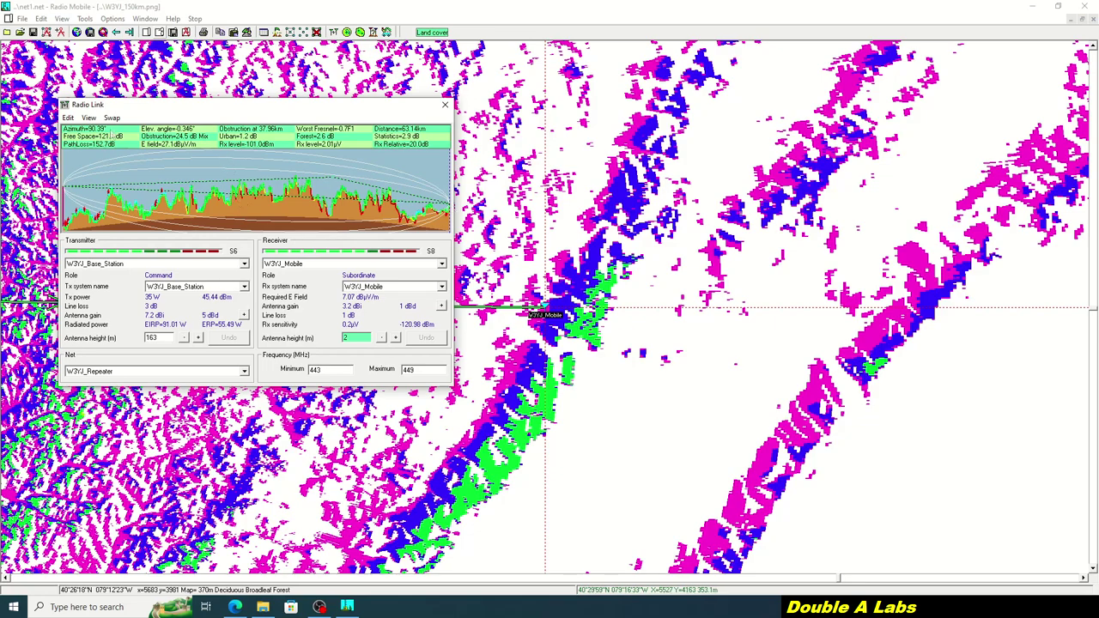
click(112, 118)
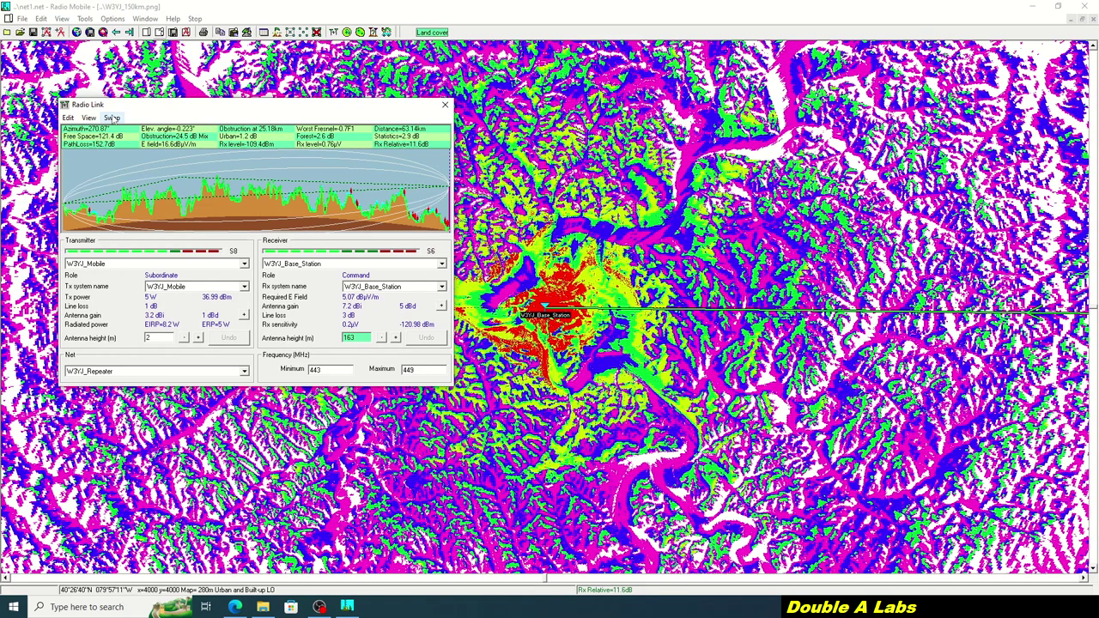
click(112, 118)
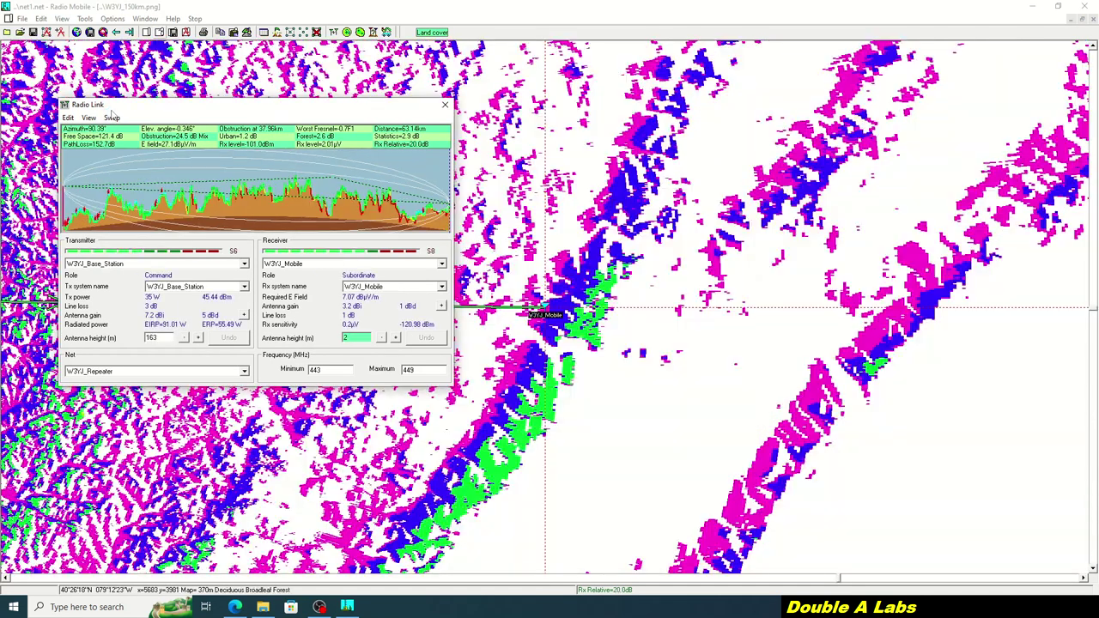
click(445, 104)
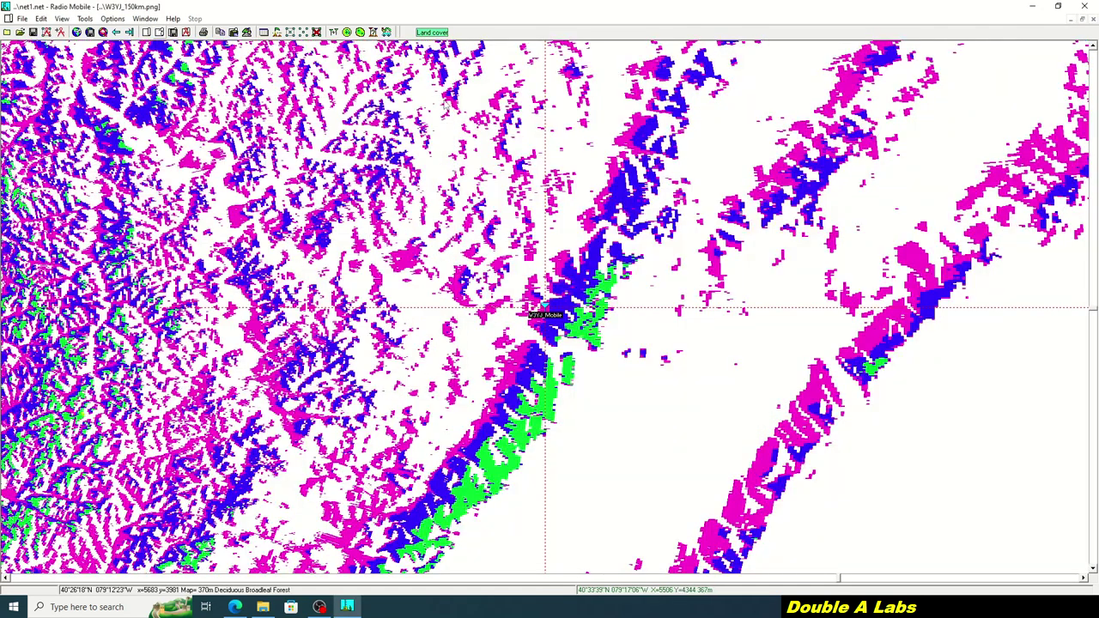
click(24, 19)
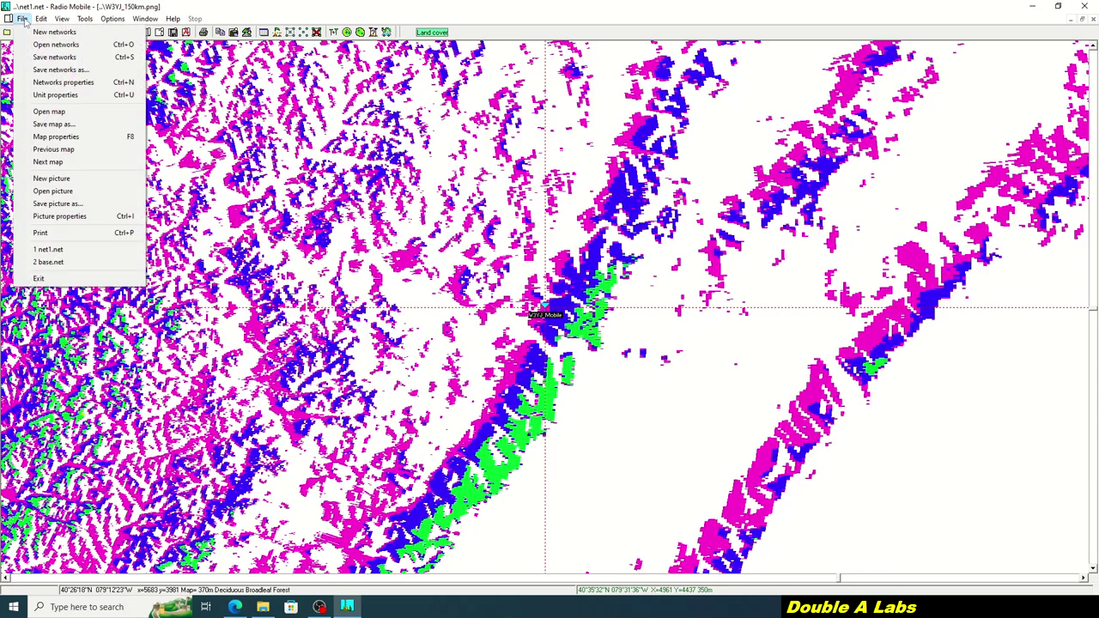
Begin Save networks and tick net1.map alongside net1.net
click(60, 56)
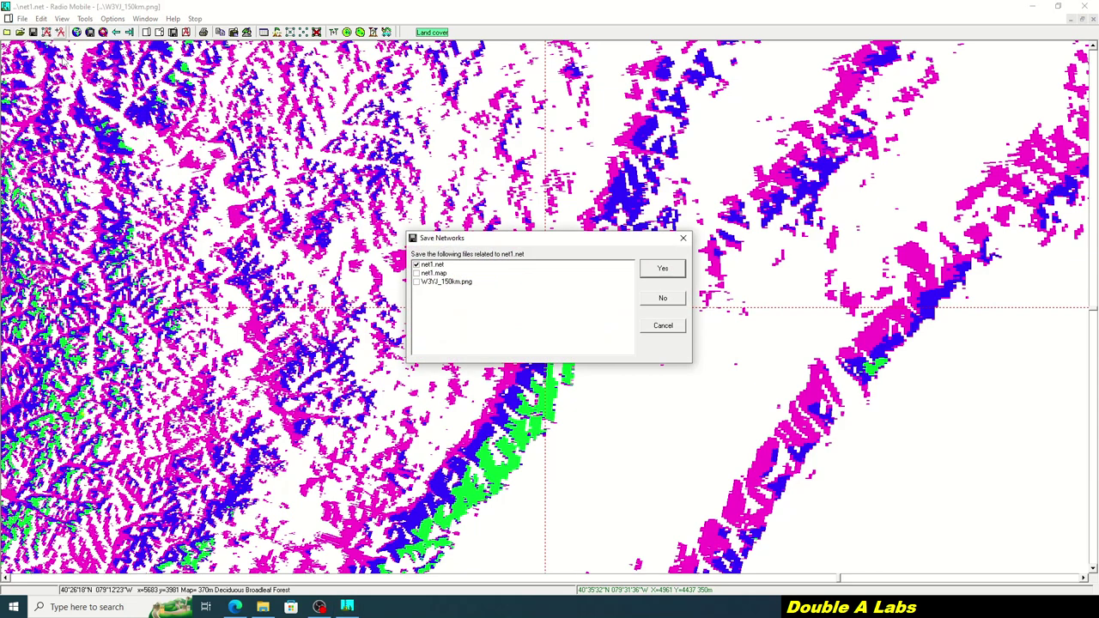
click(417, 274)
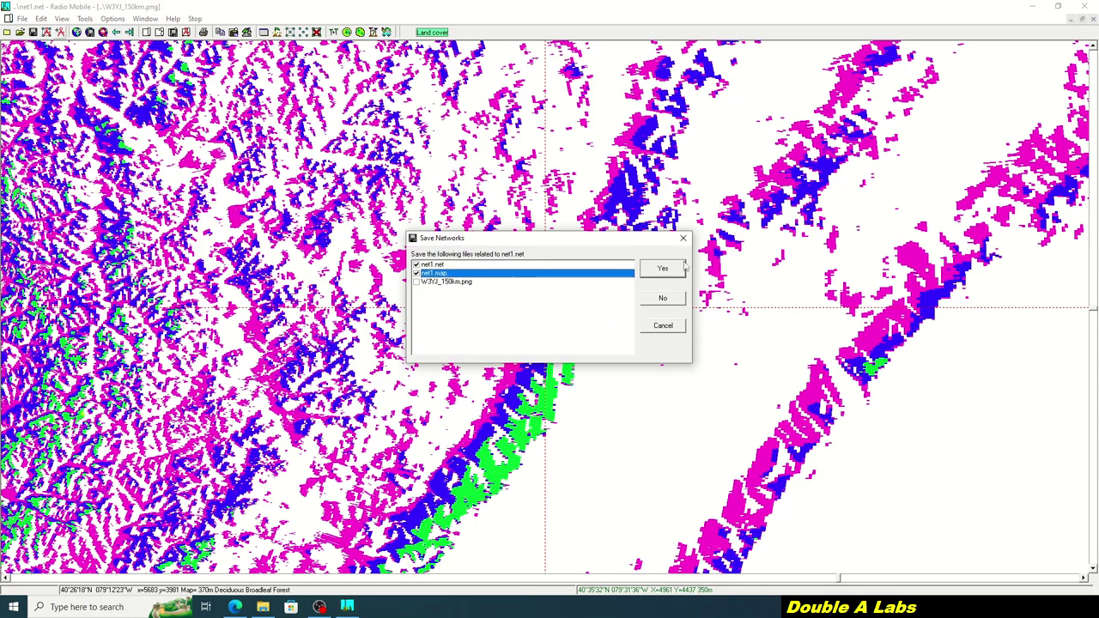